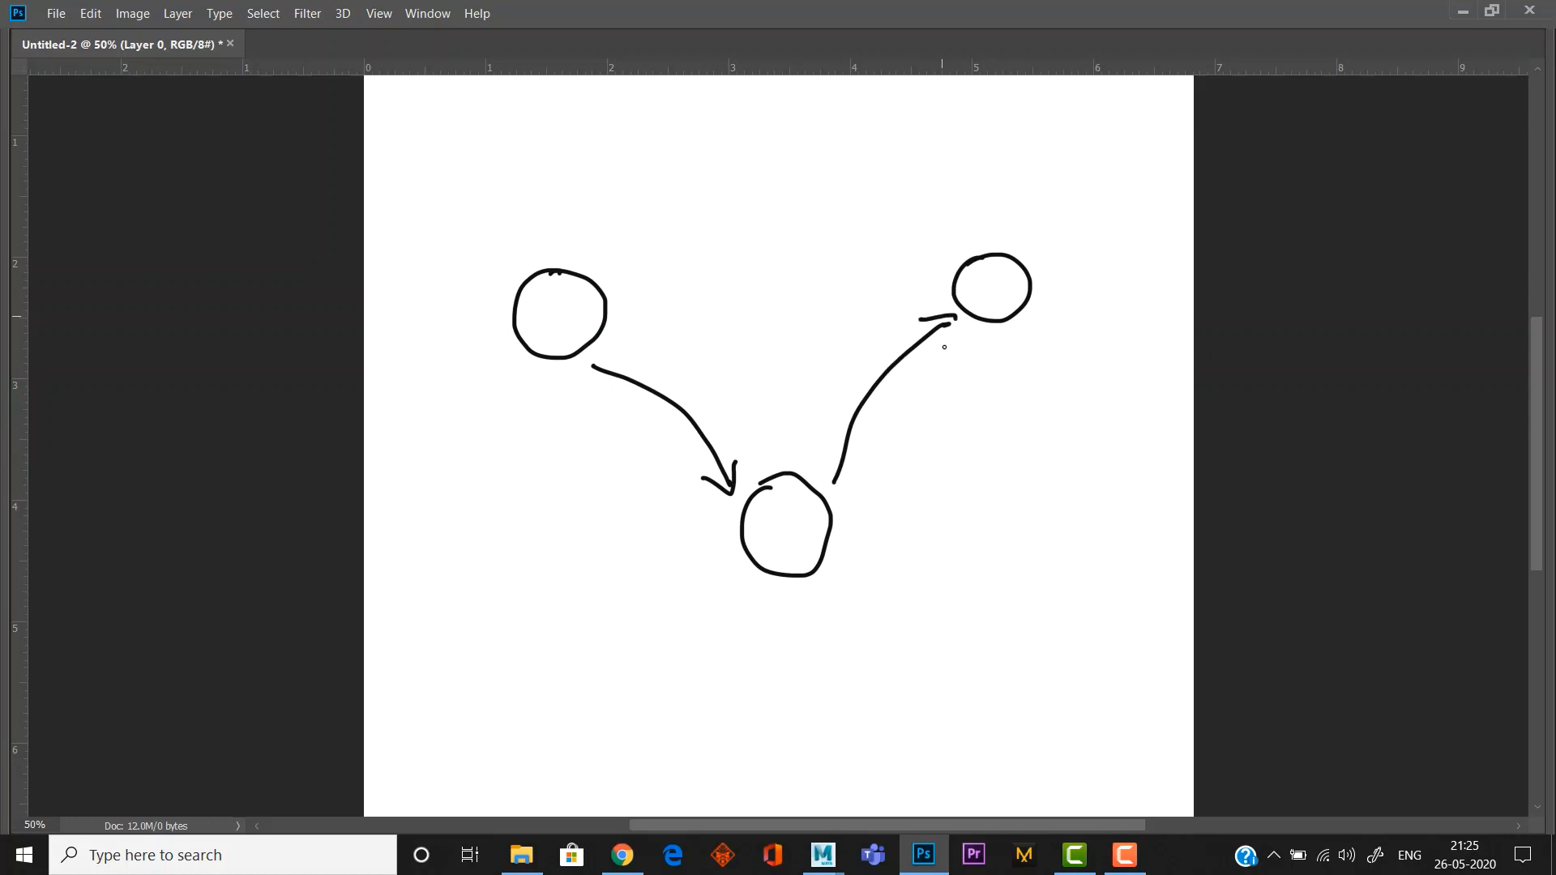
Step: Draw chains of small yellow circles along both curved arrows to illustrate the ball's in-between positions
left_click_drag(613, 337, 701, 375)
mouse_move(742, 420)
left_mouse_down()
mouse_move(756, 472)
mouse_move(718, 416)
left_mouse_up()
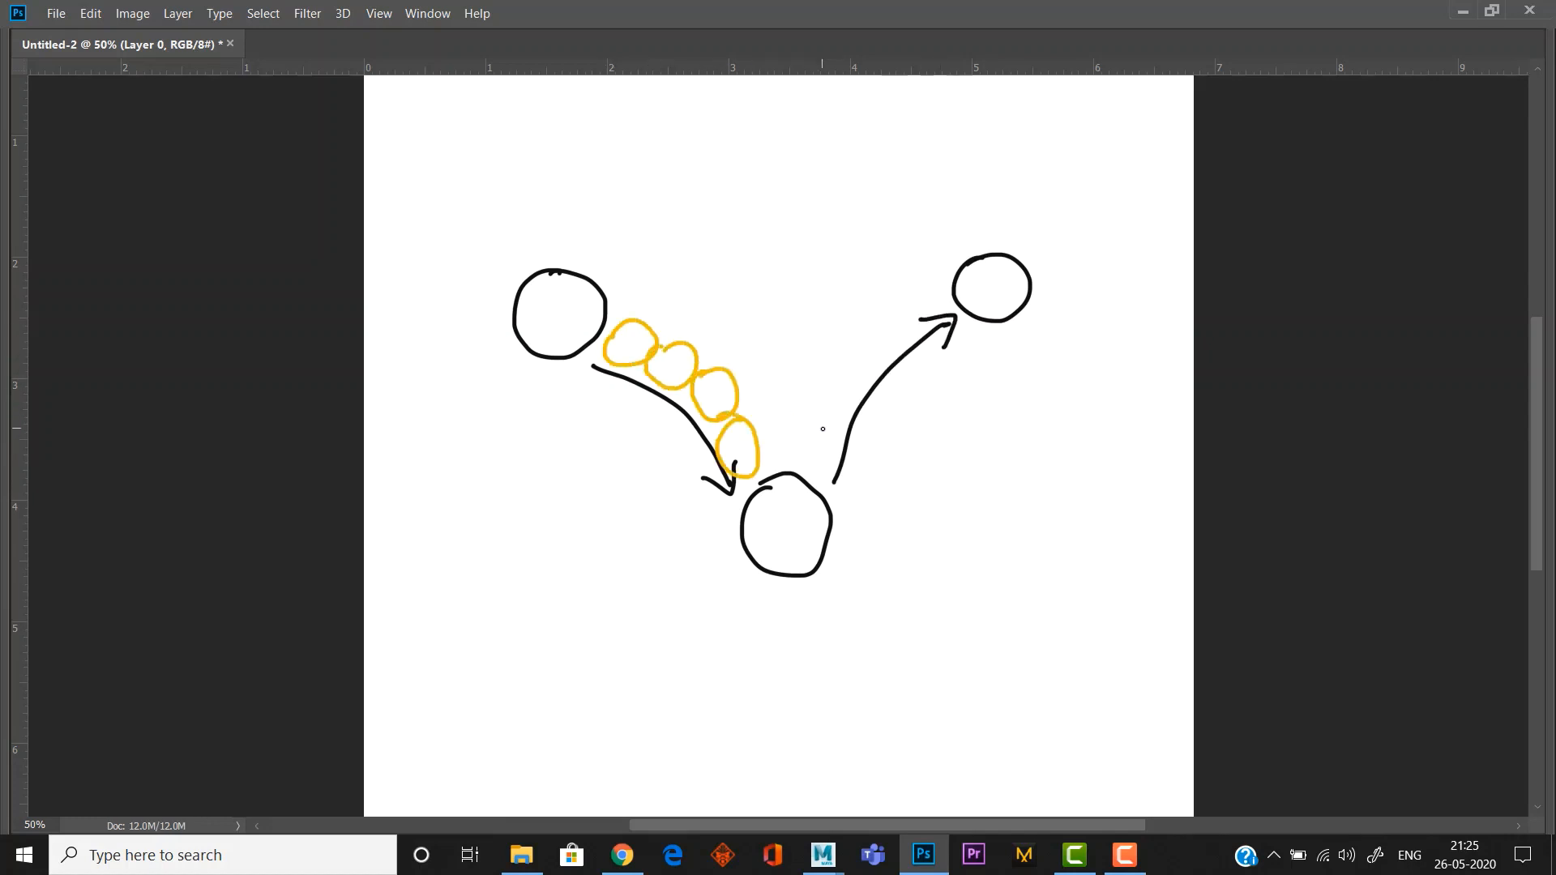
left_click_drag(822, 429, 812, 421)
left_click_drag(843, 372, 913, 305)
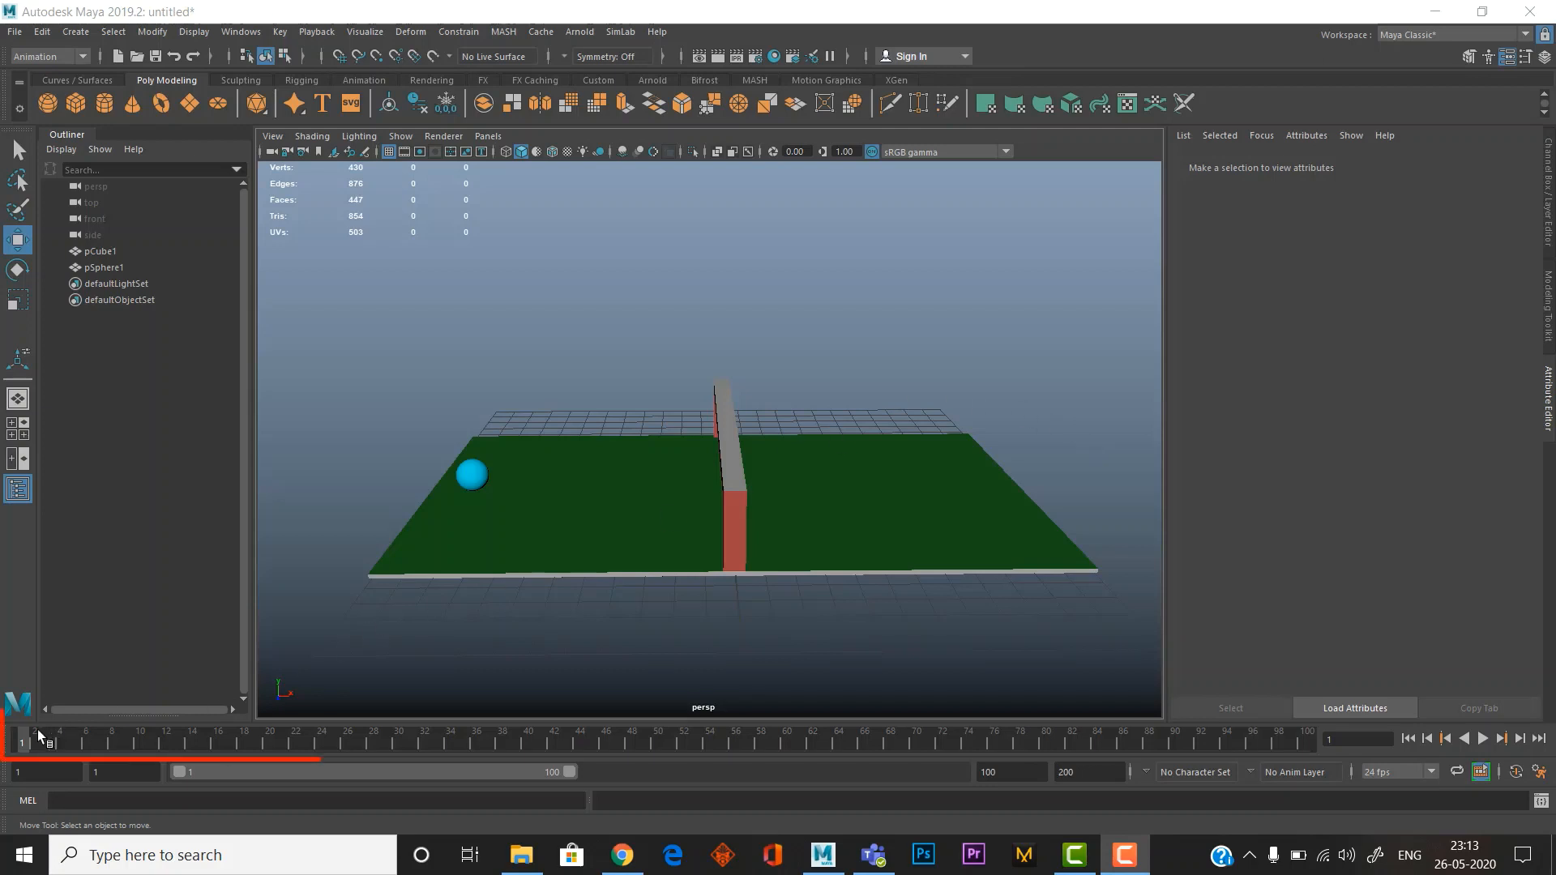
Step: Switch to Maya, scrub through the timeline and return to frame 1
left_click_drag(39, 736, 51, 743)
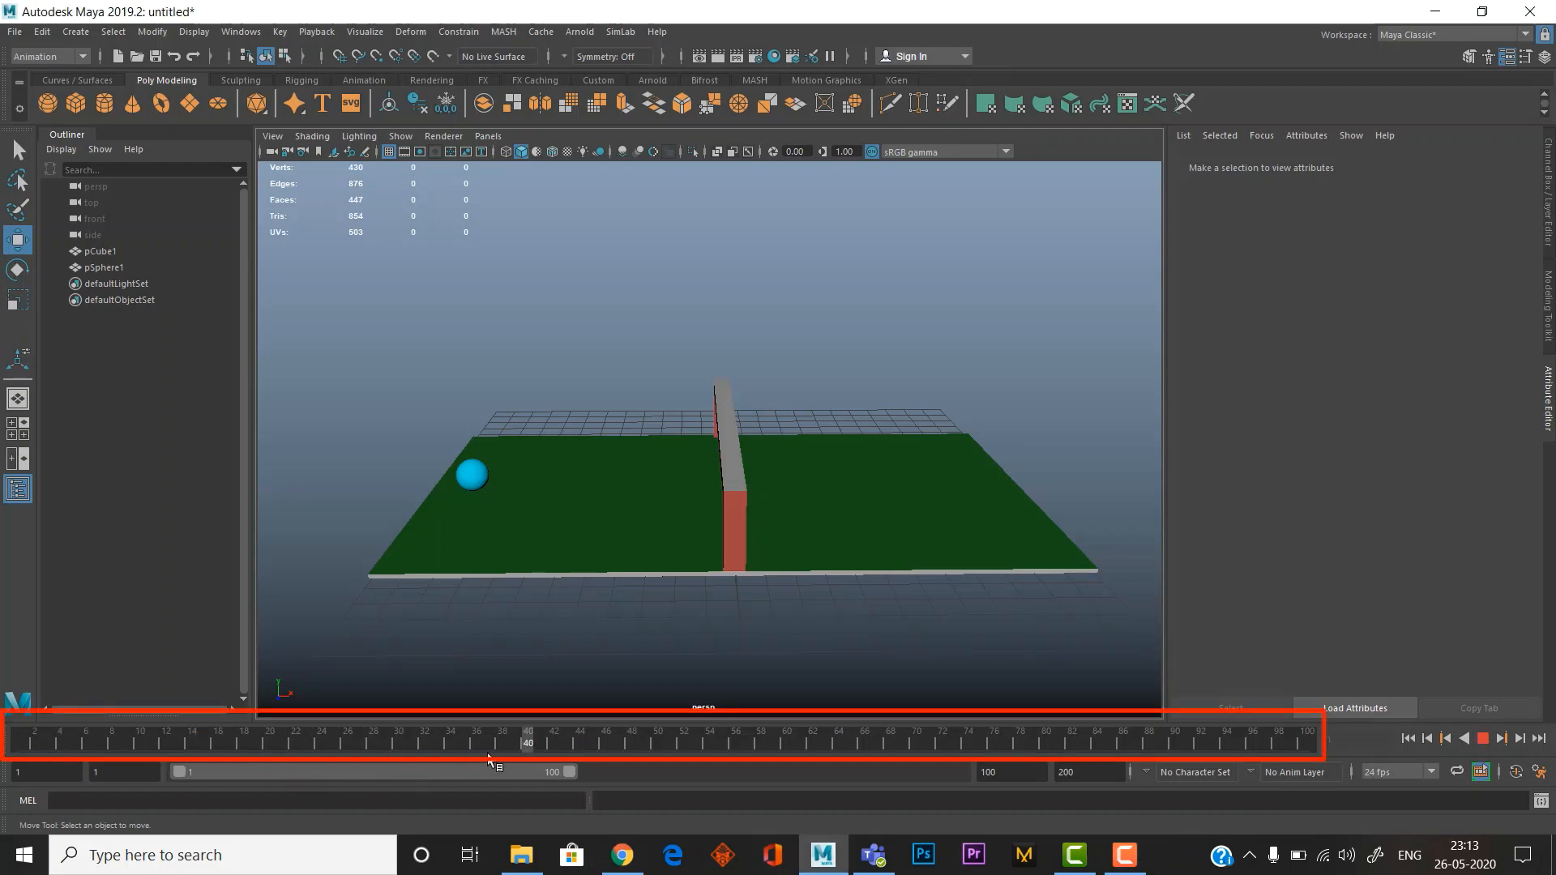
left_click_drag(489, 756, 132, 732)
left_click_drag(24, 748, 12, 741)
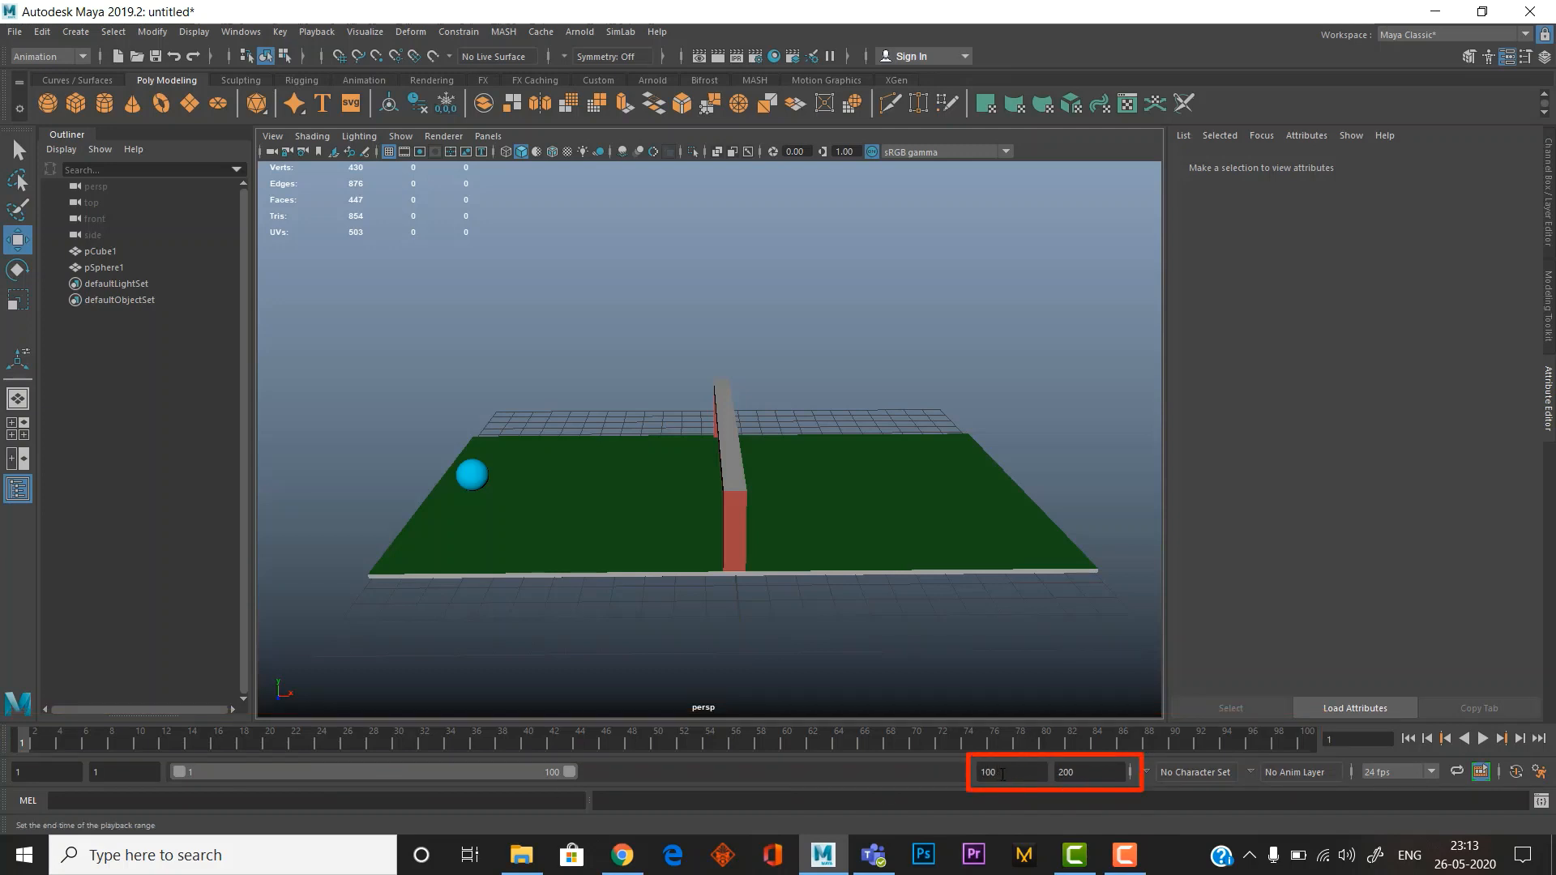
Step: Set the end of the playback range to frame 200
left_click(1018, 773)
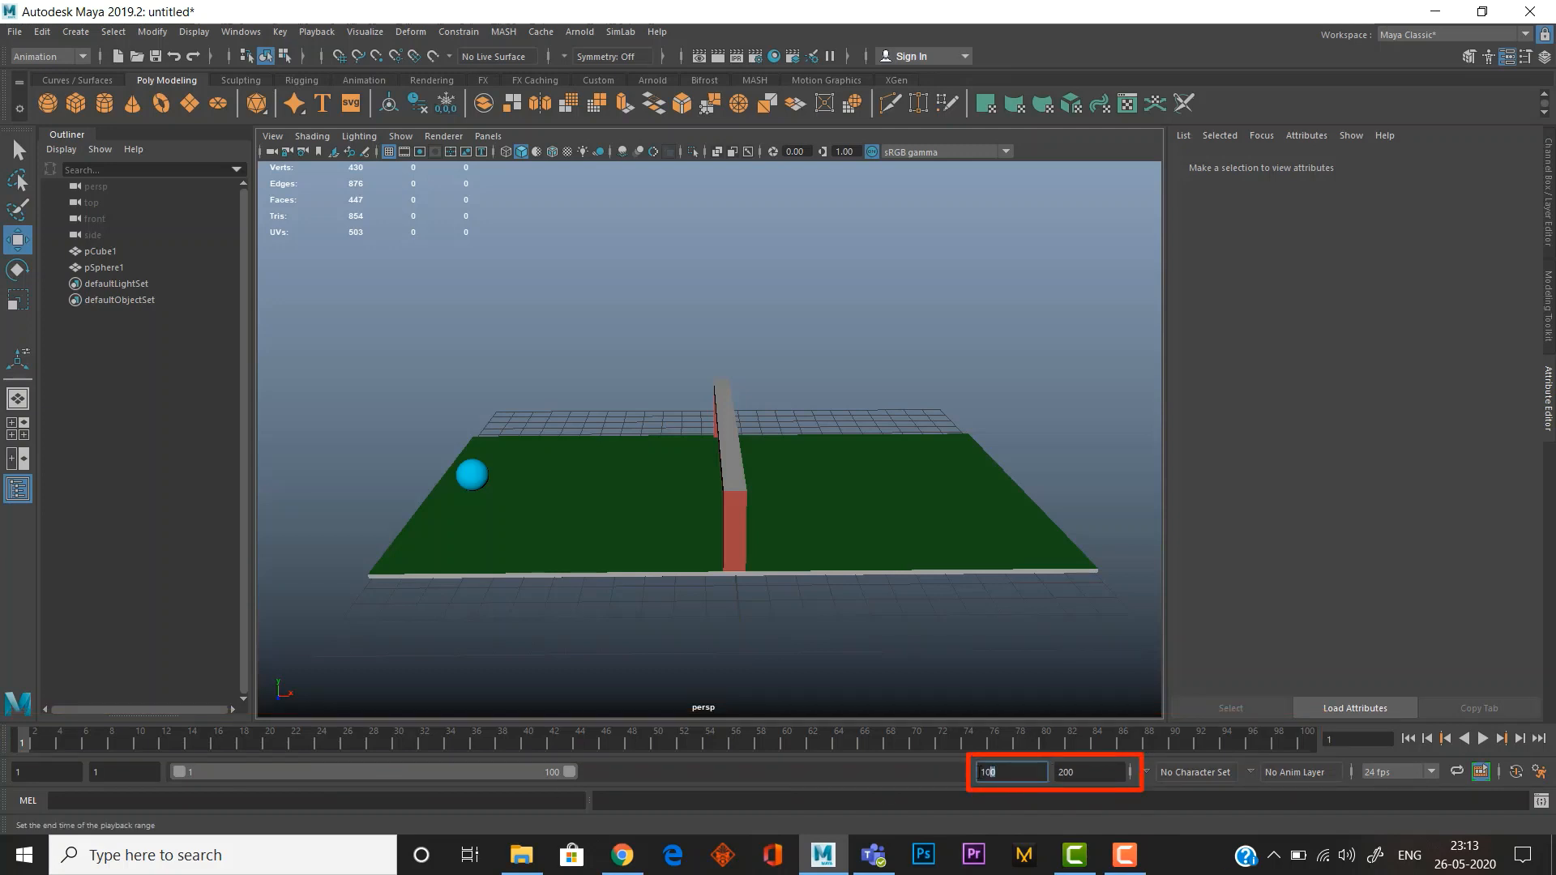
type("200")
key("Return")
Step: Set the end of the playback range to frame 80
left_click(1017, 768)
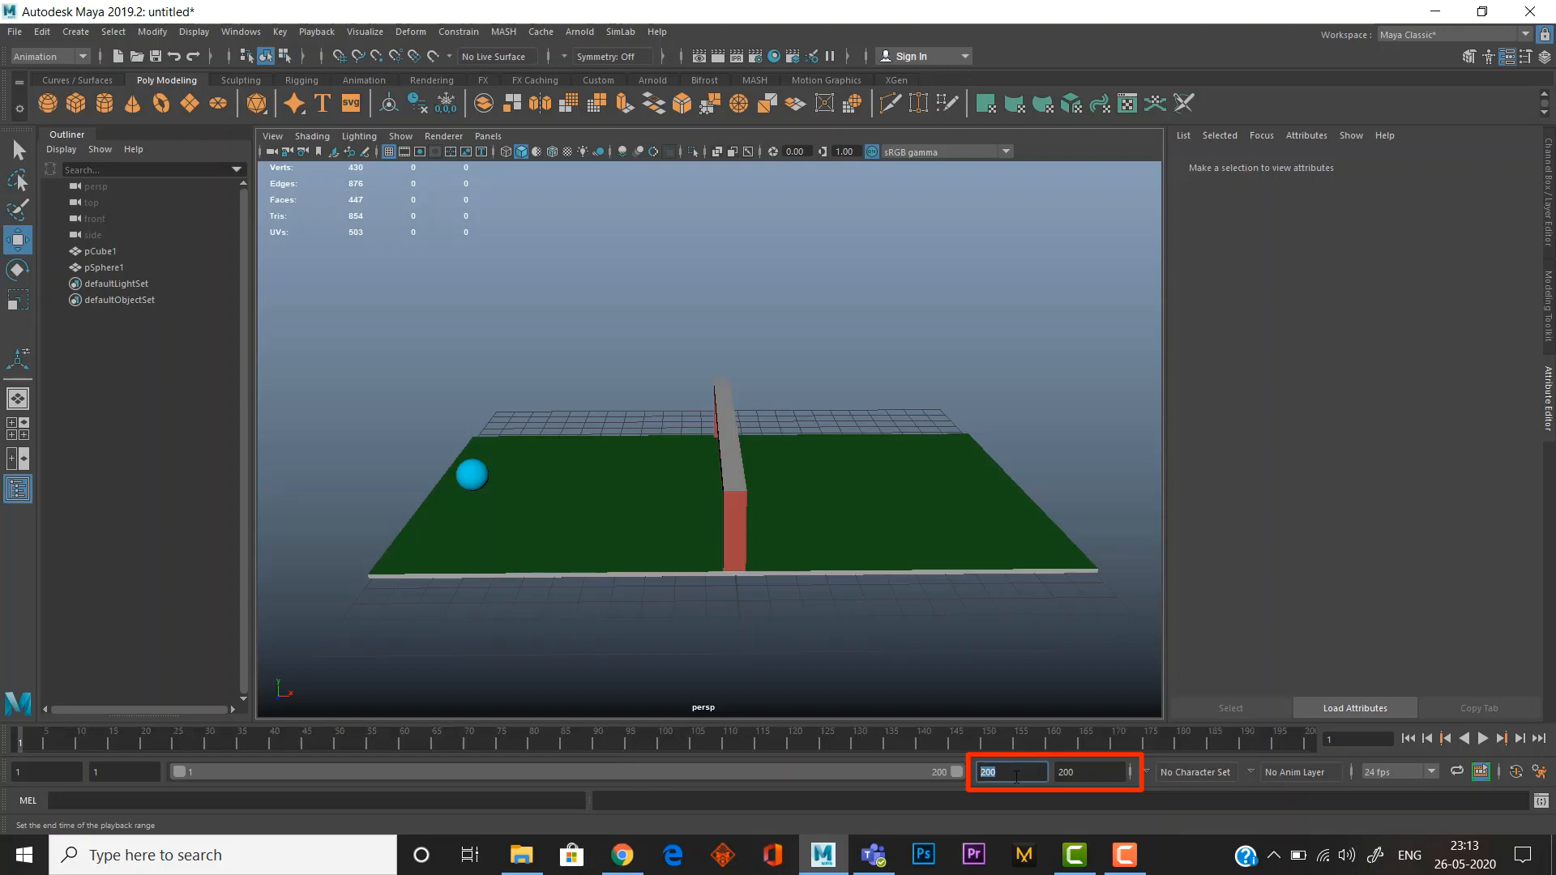
type("80")
key("Return")
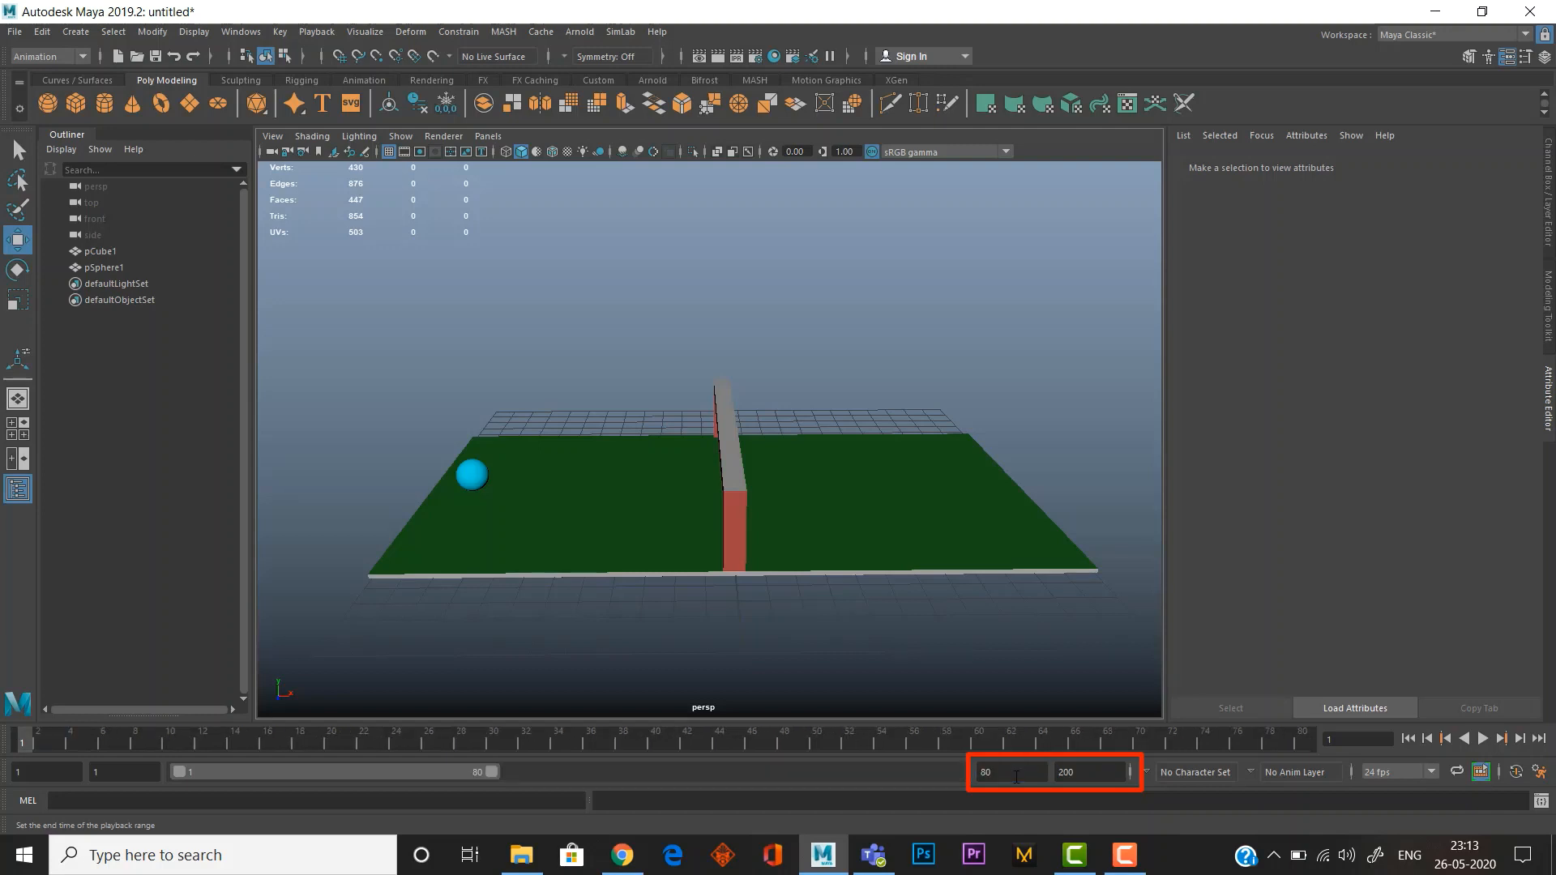
left_click(1016, 776)
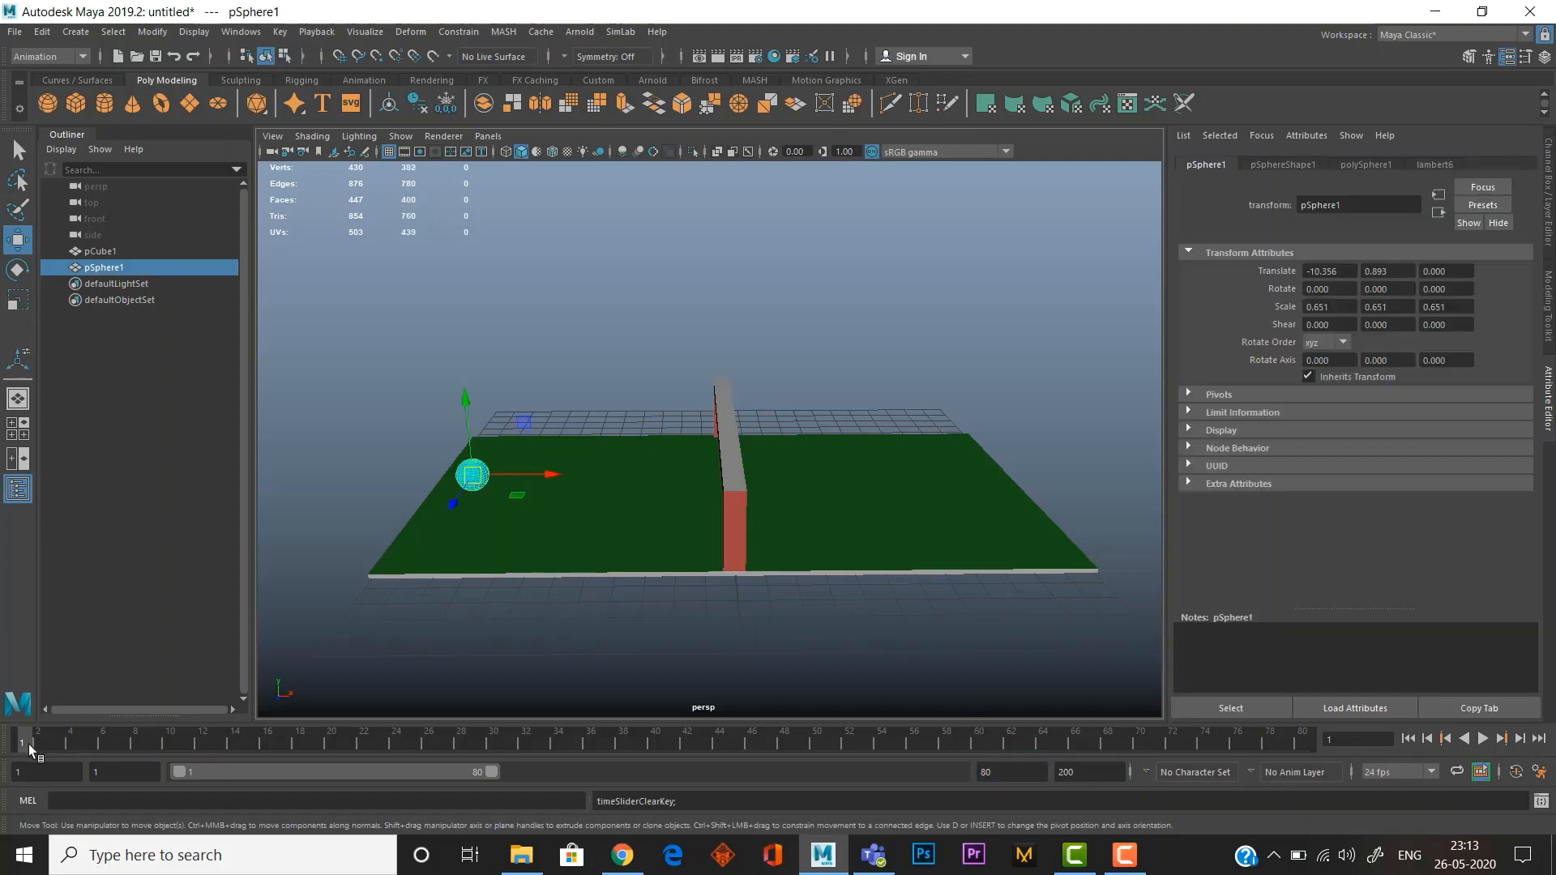
Step: Key the blue sphere at frame 1 with Translate X about -10.39, and display its channels in the Channel Box
left_click_drag(472, 476, 469, 480)
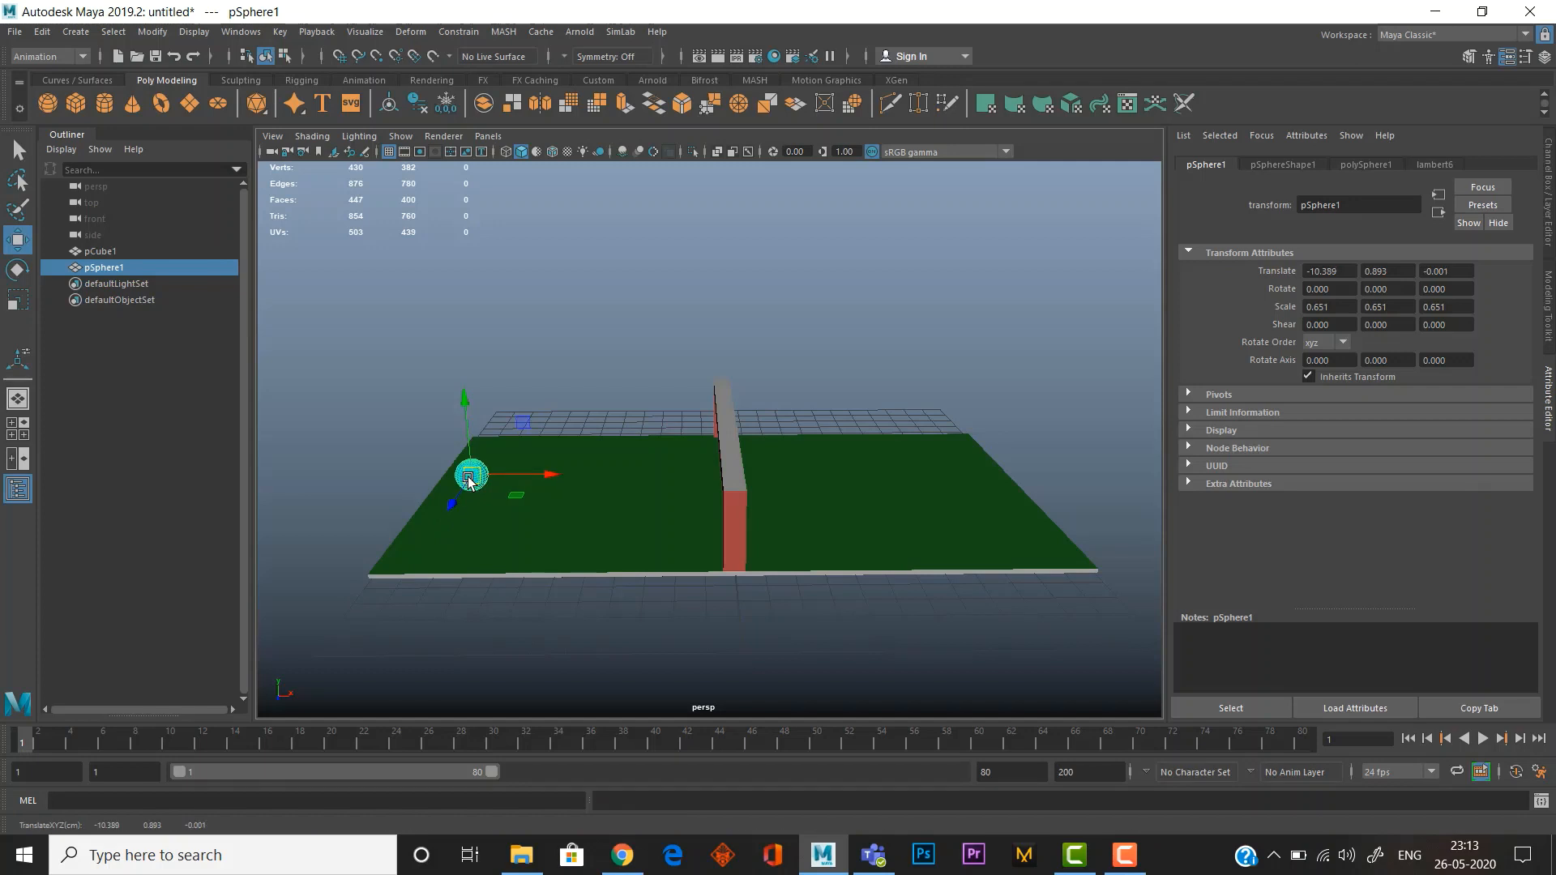
key("s")
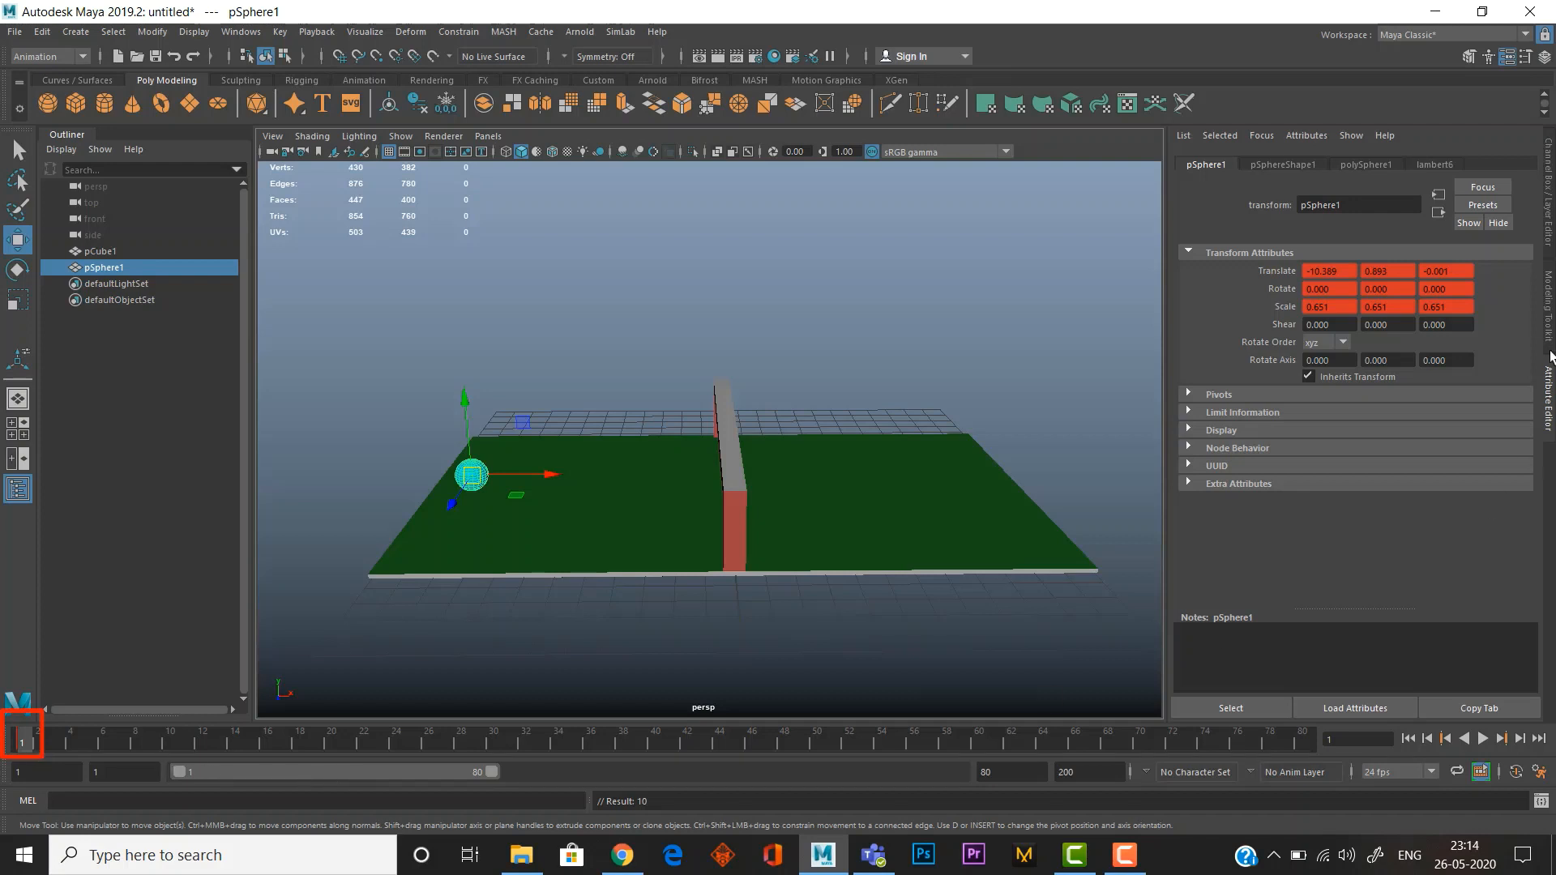
left_click(1548, 403)
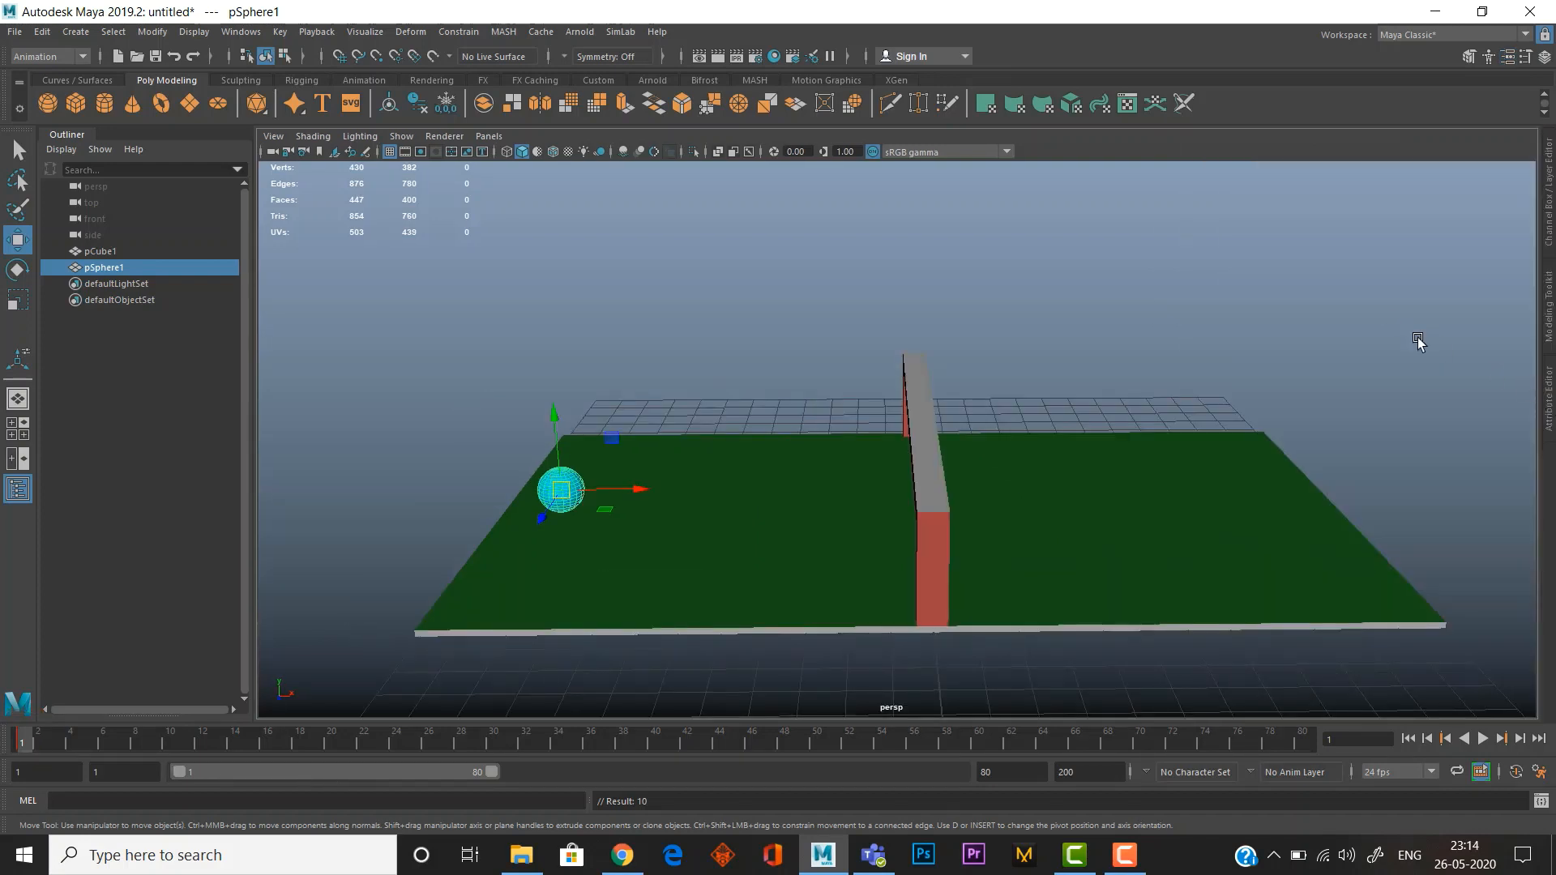
left_click(1549, 407)
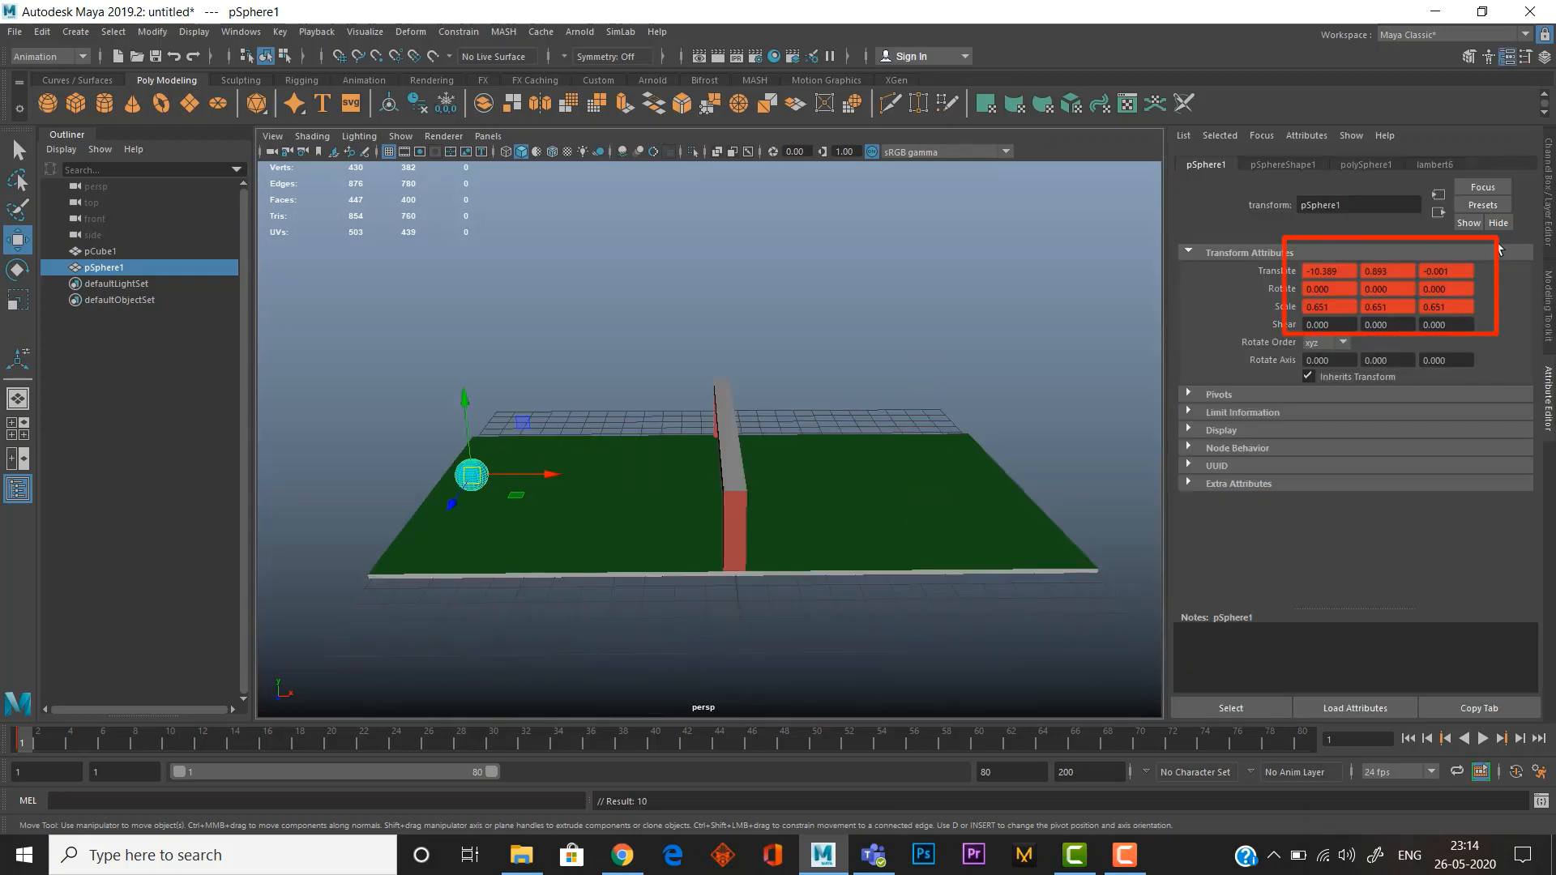
left_click(1548, 215)
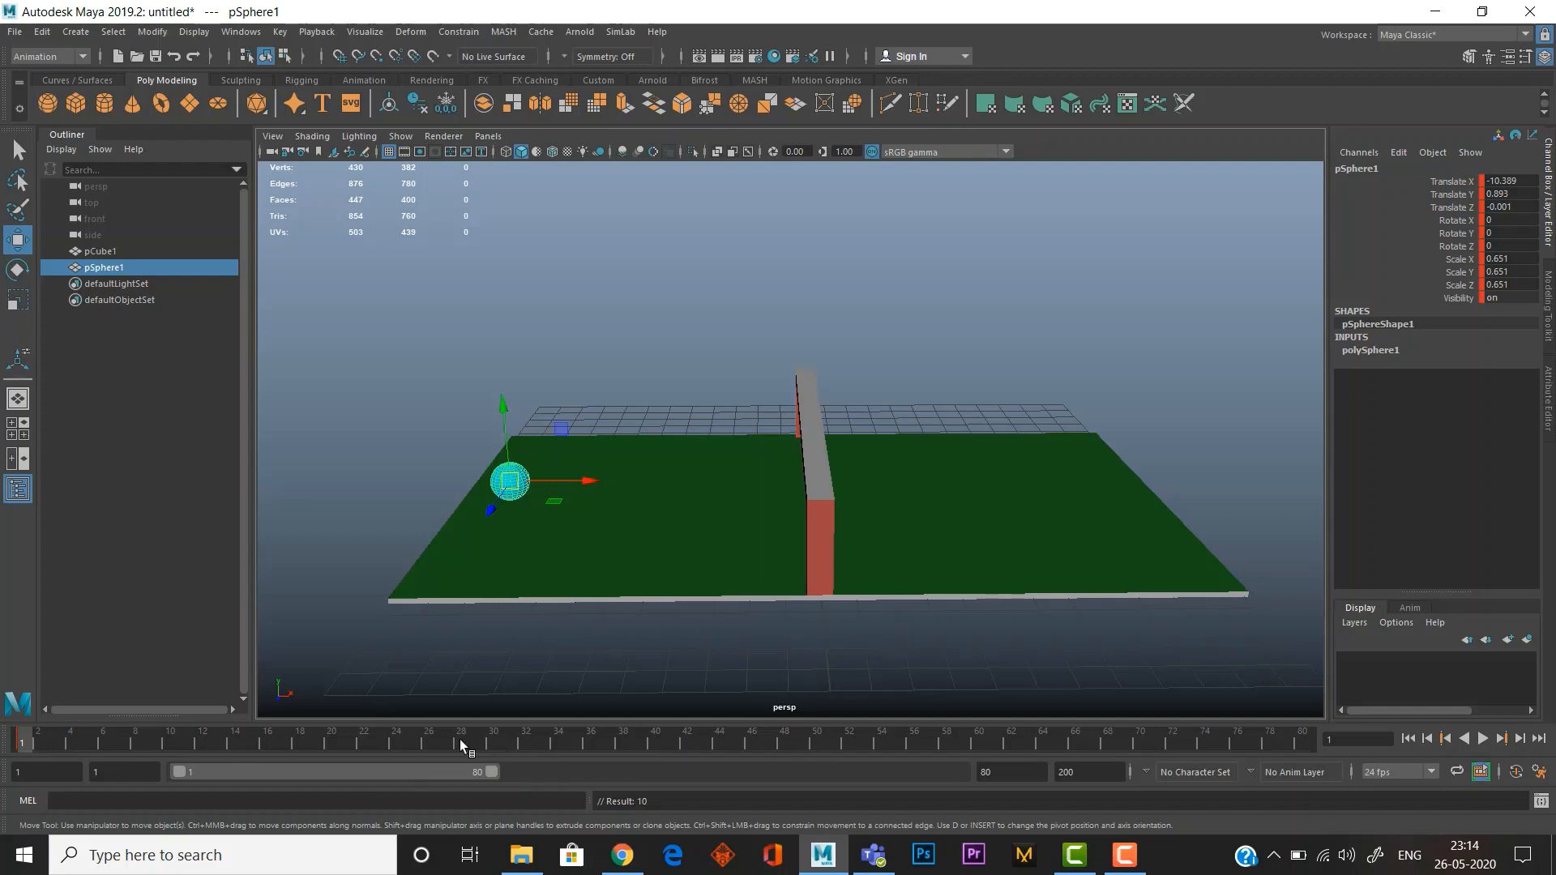
Step: At frame 24, move the blue sphere across the net to Translate X about 9.47 and key it
left_click(392, 746)
left_click_drag(585, 482, 1151, 490)
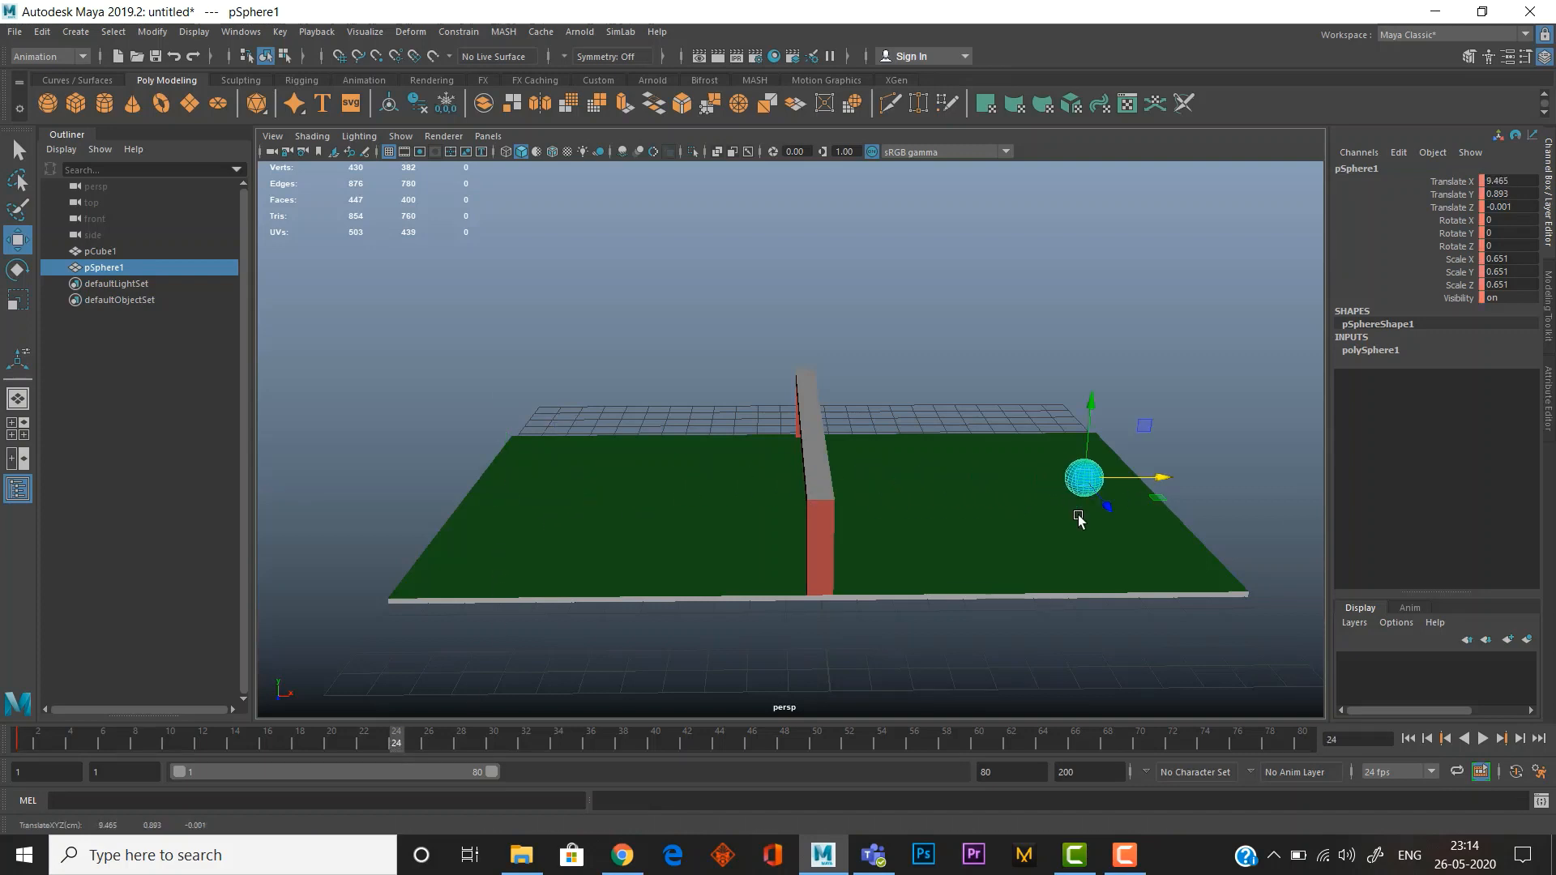
key("s")
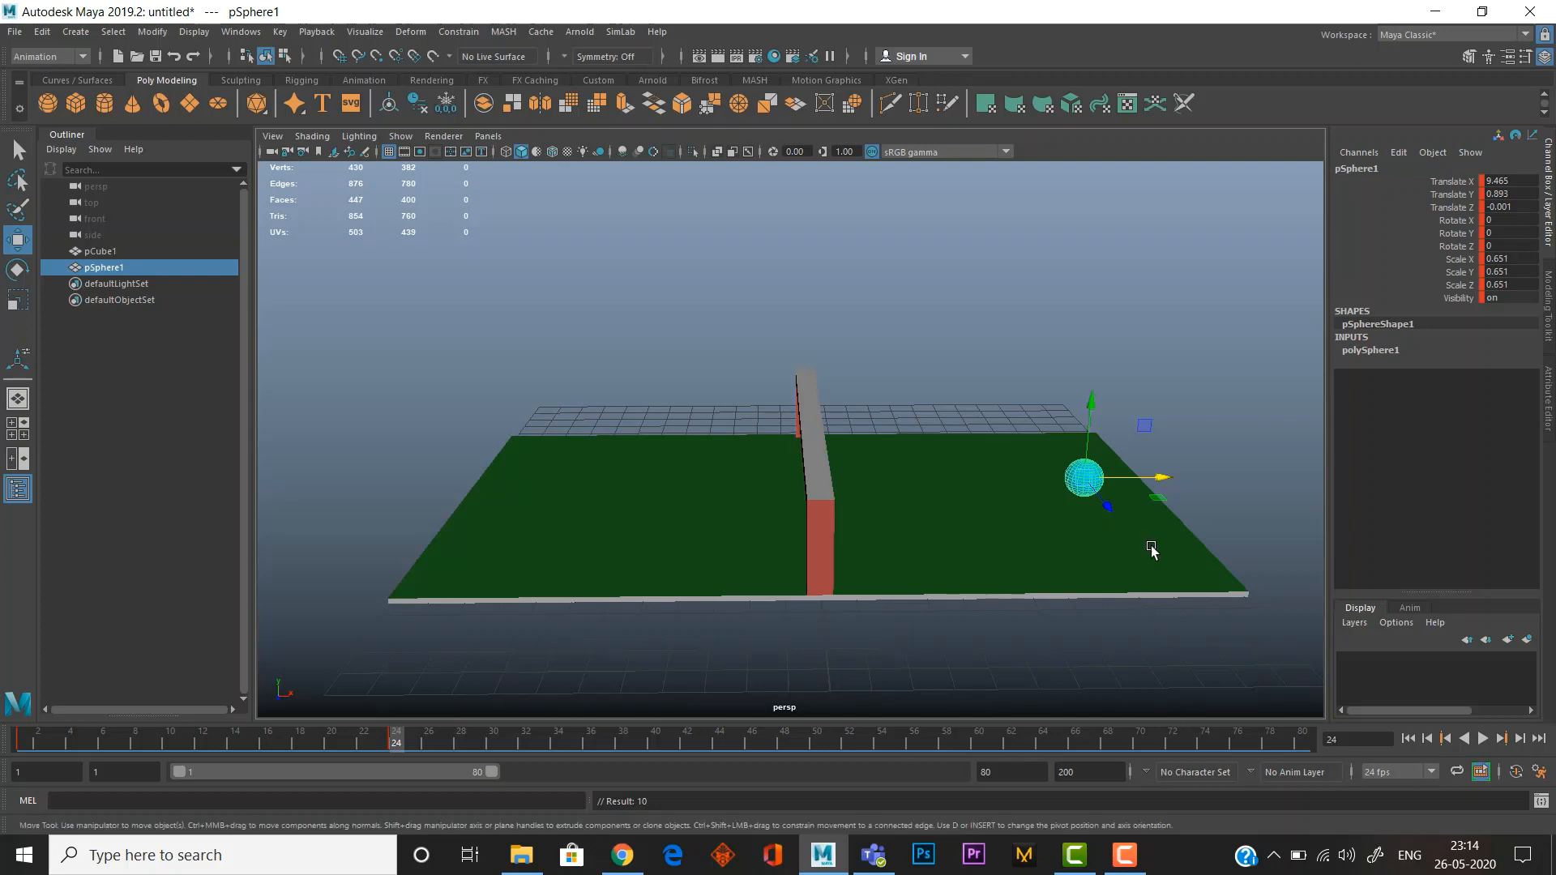
Step: Scrub and play back the sphere's movement between its two keyframes
left_click_drag(402, 736, 219, 738)
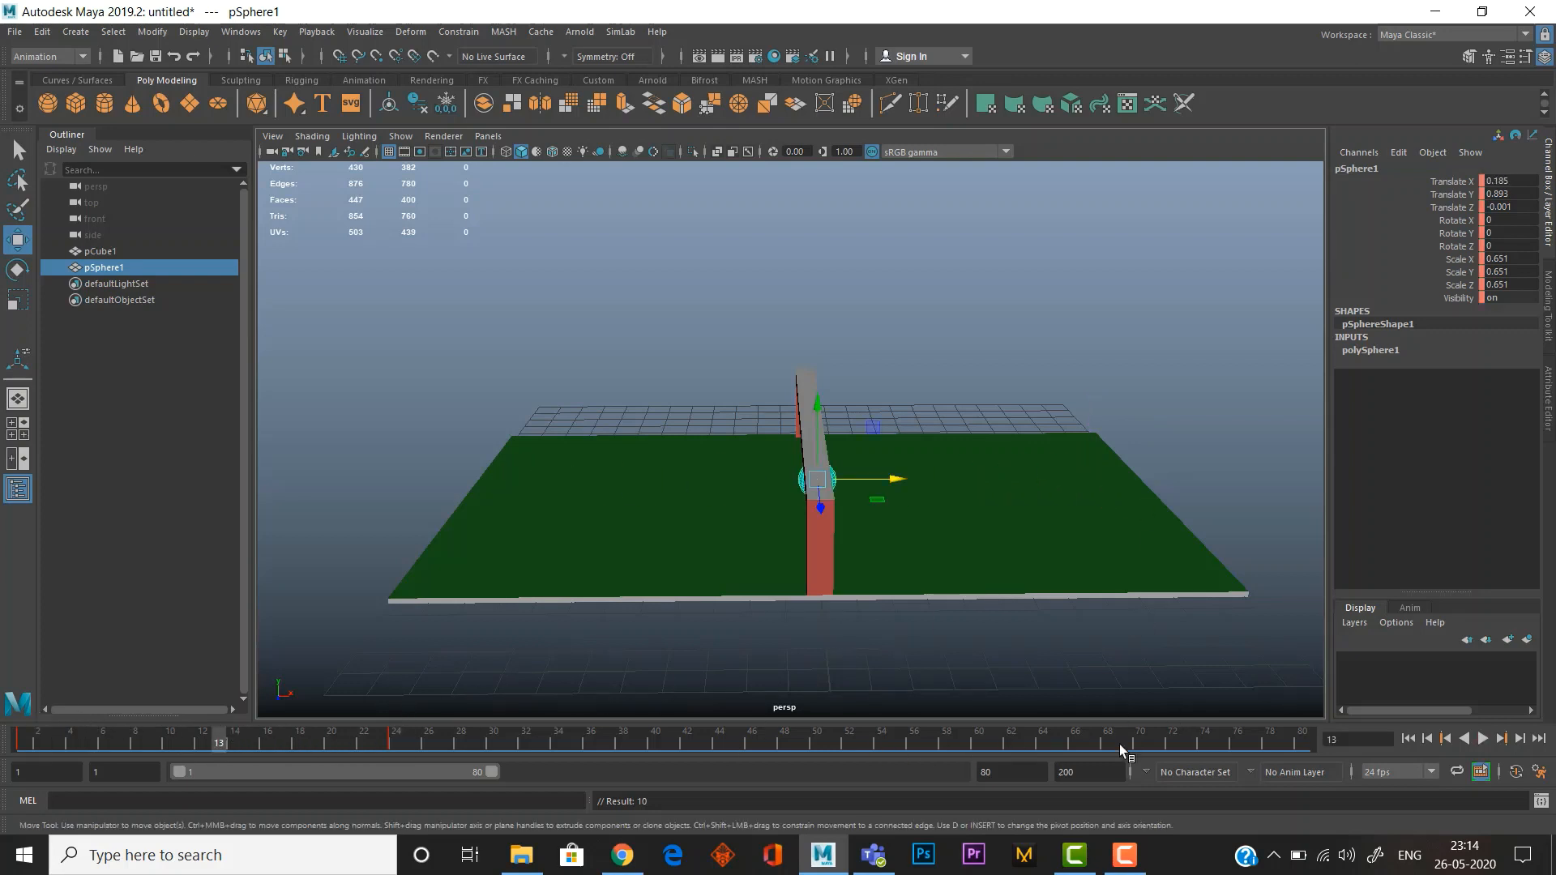
left_click(1482, 737)
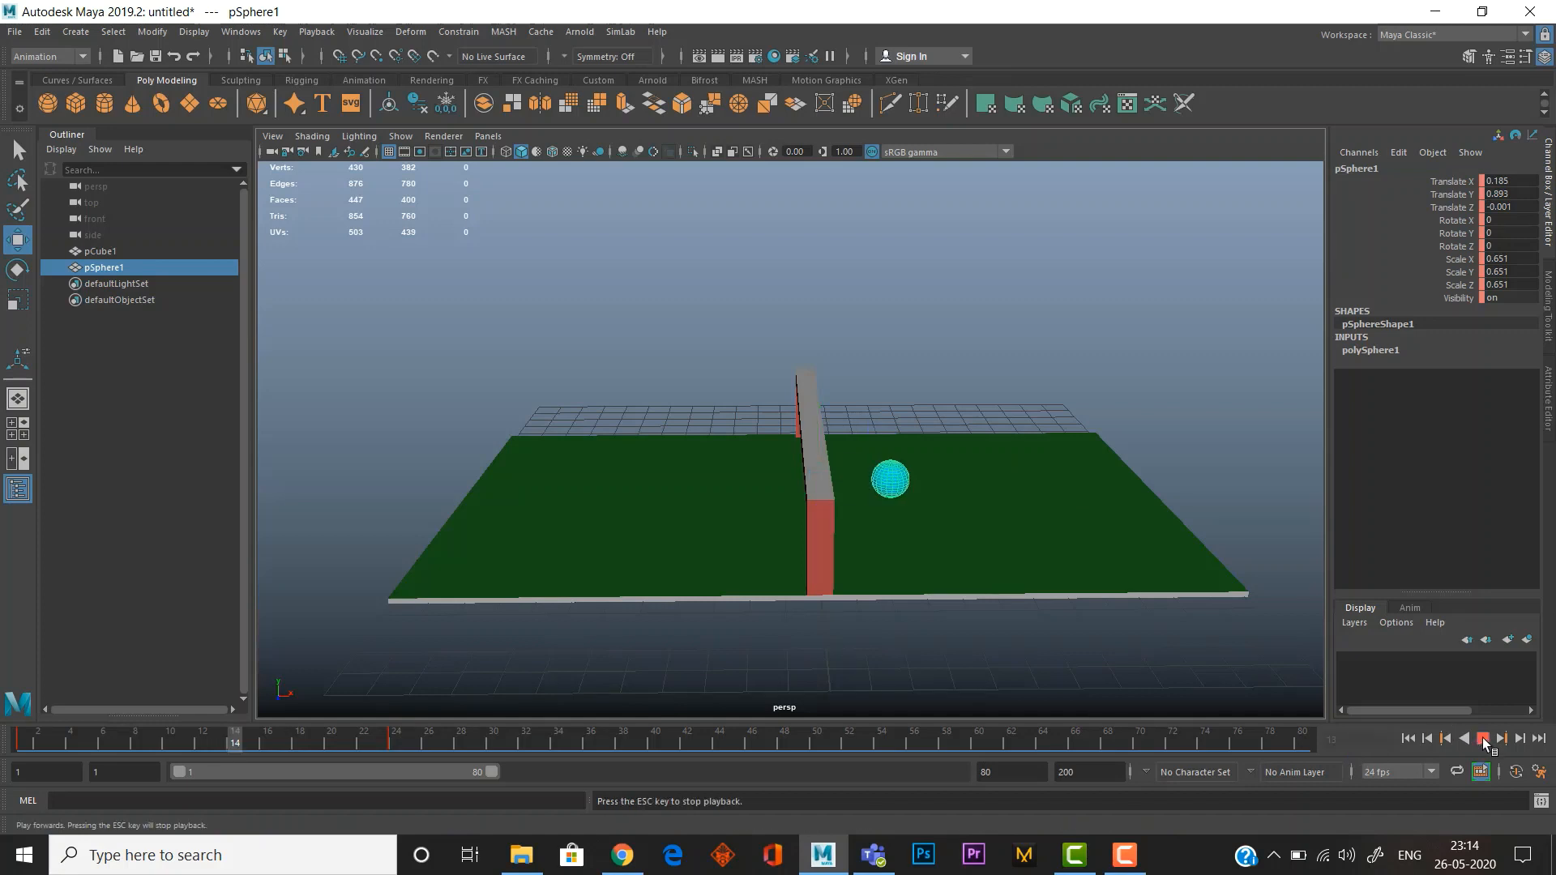
left_click(1481, 737)
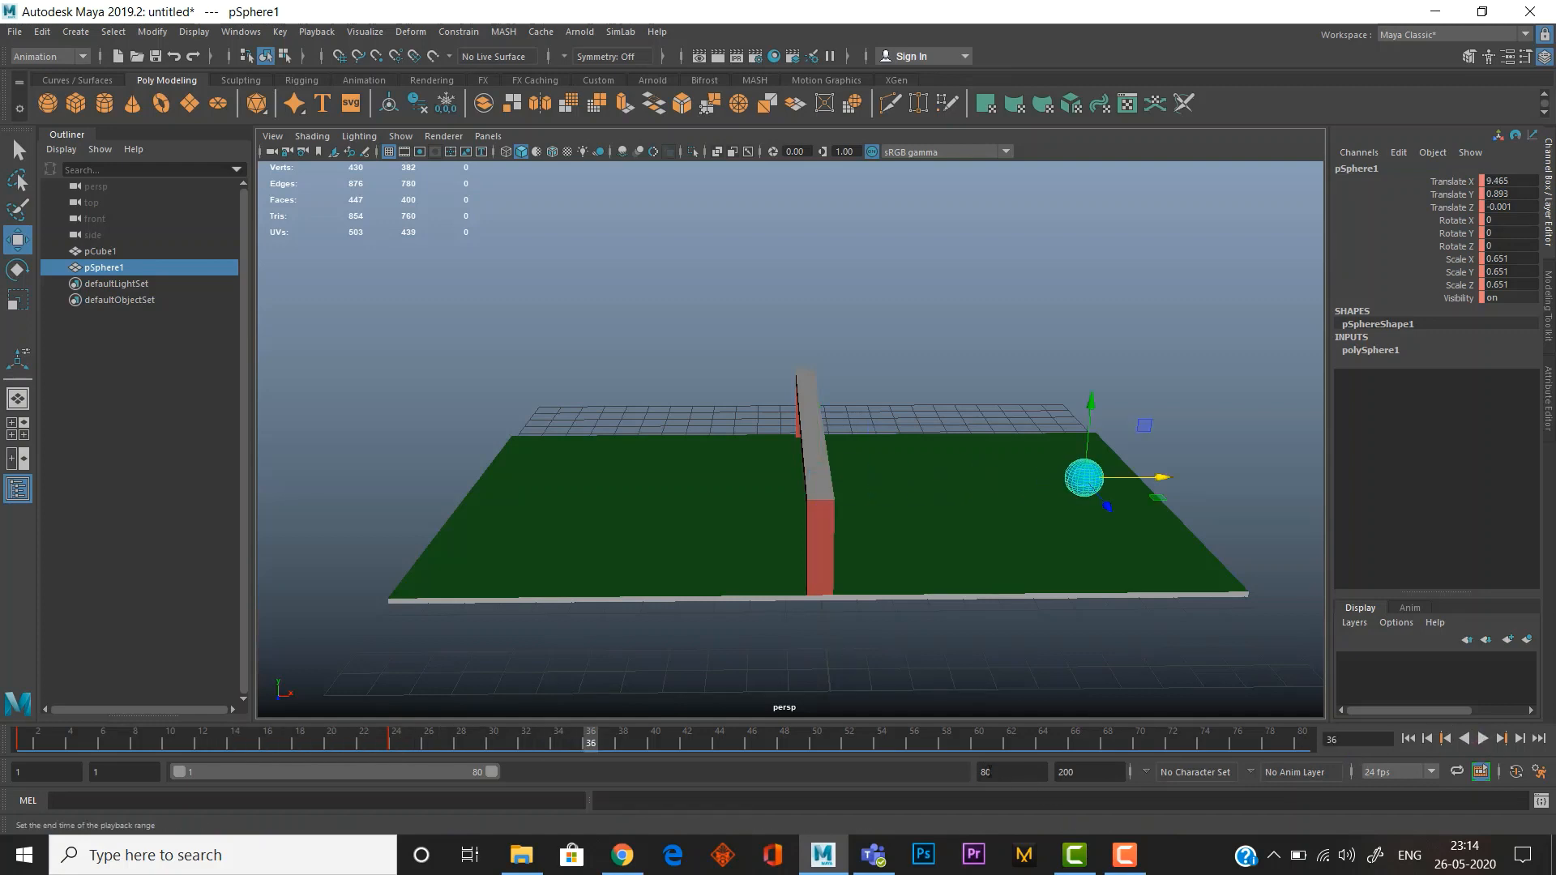
Step: Set the end of the playback range to frame 24
left_click(1005, 772)
type("24")
key("Return")
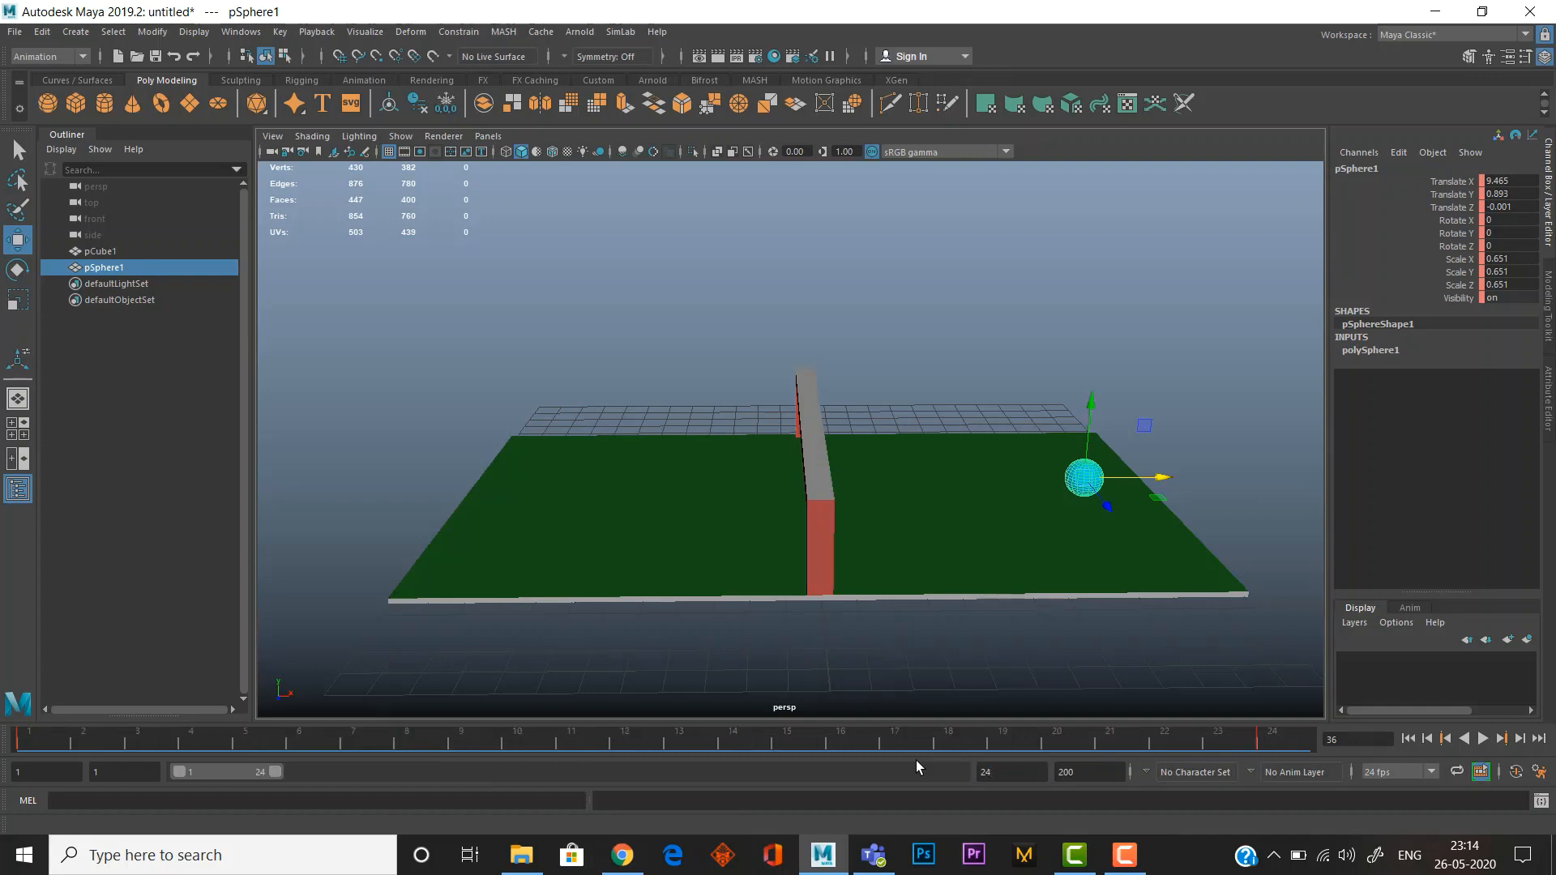
Step: Play the shortened animation from frame 1, stop it and scrub back to frame 1
left_click(34, 737)
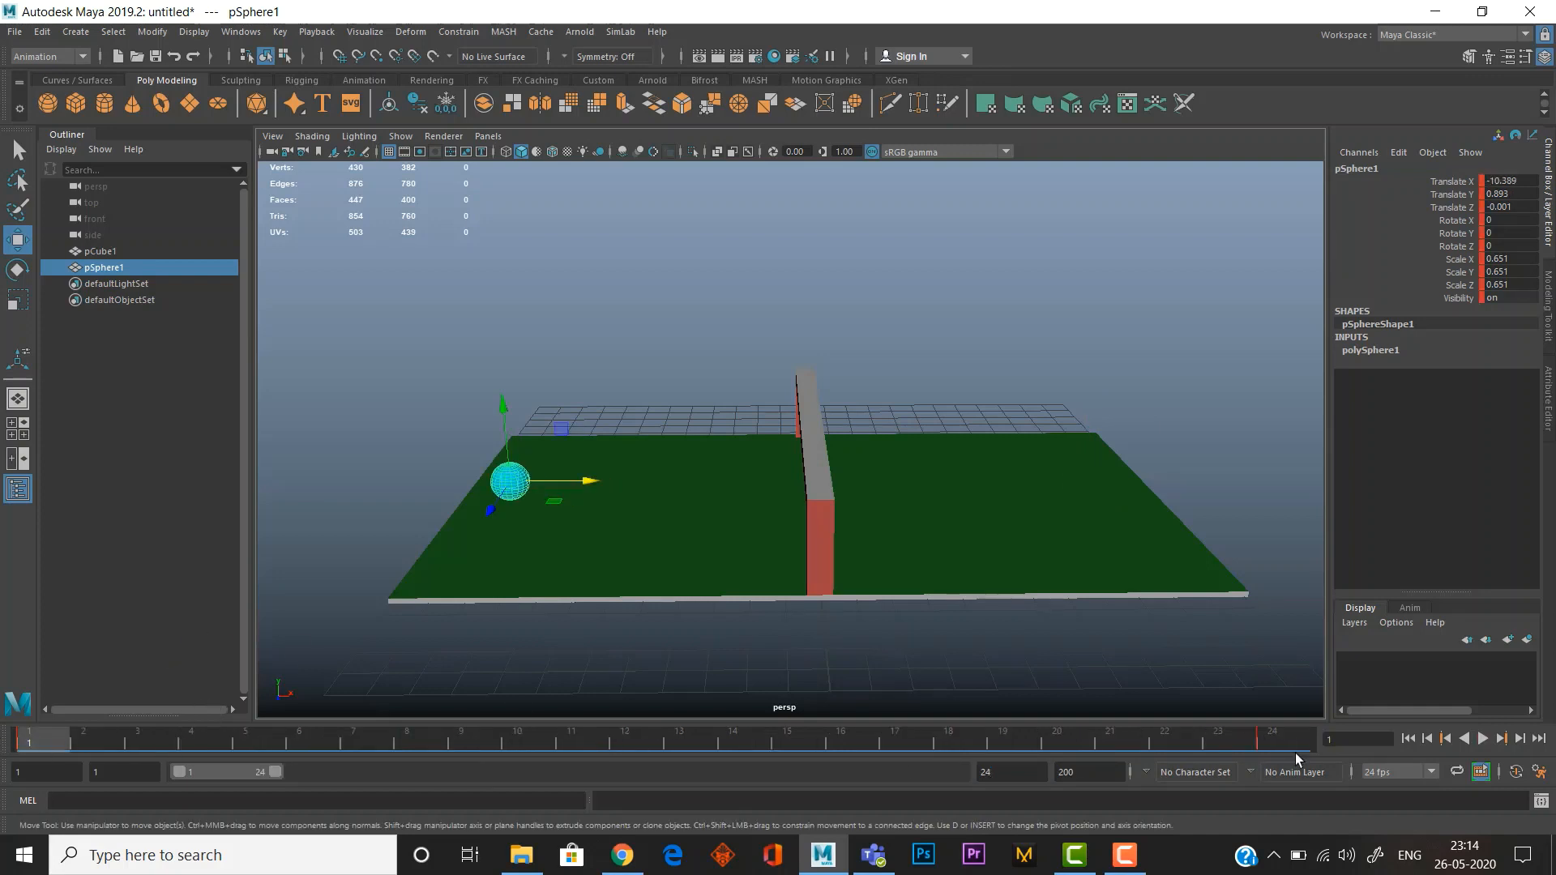
left_click(1482, 738)
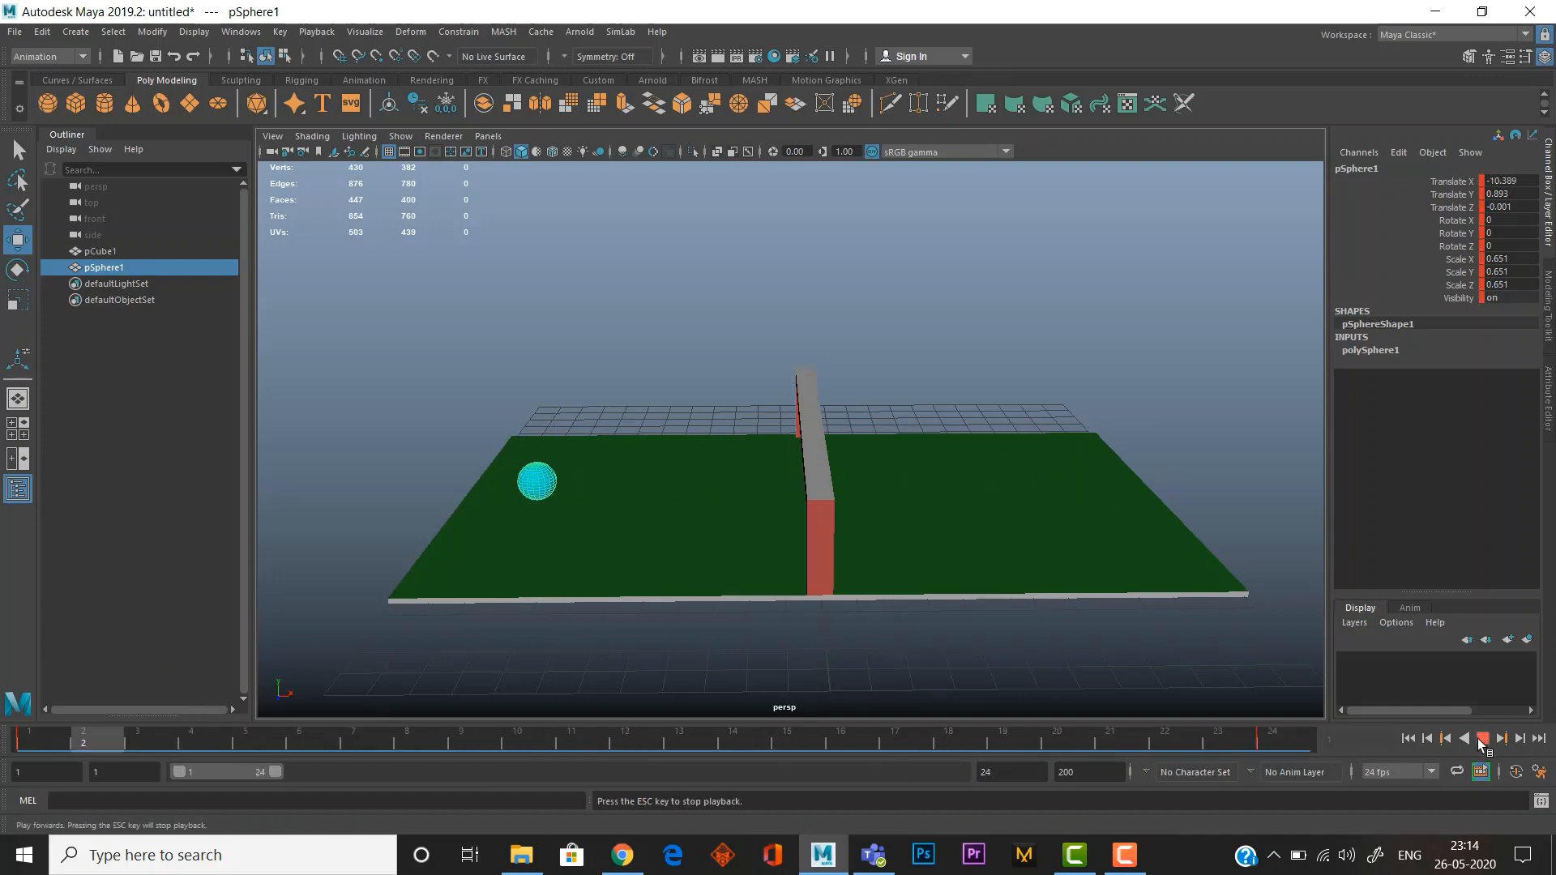
left_click(1482, 738)
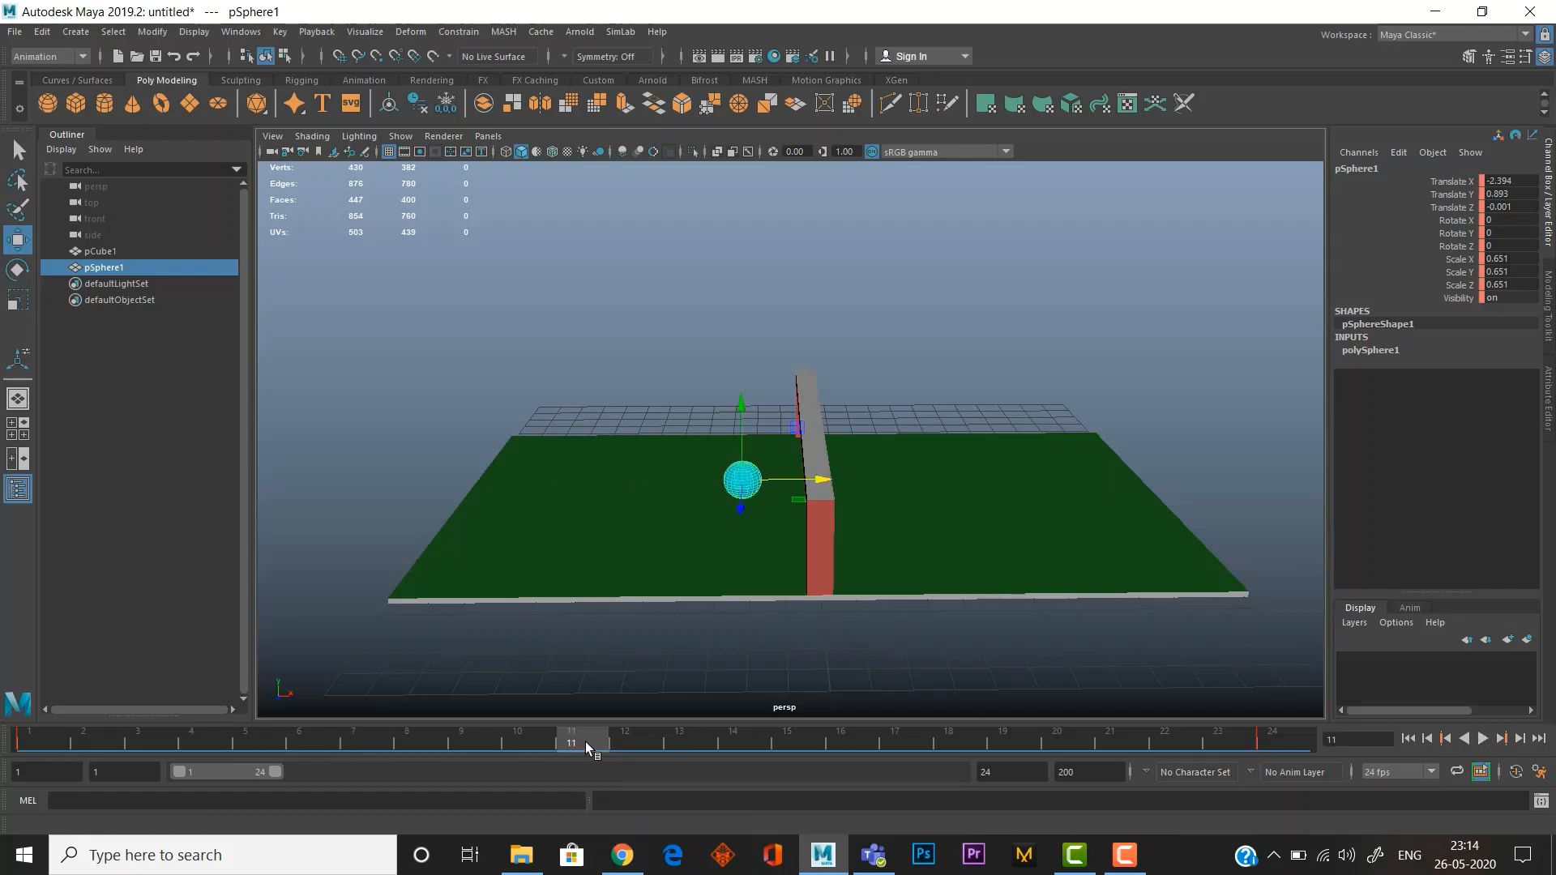
left_click_drag(585, 741, 4, 734)
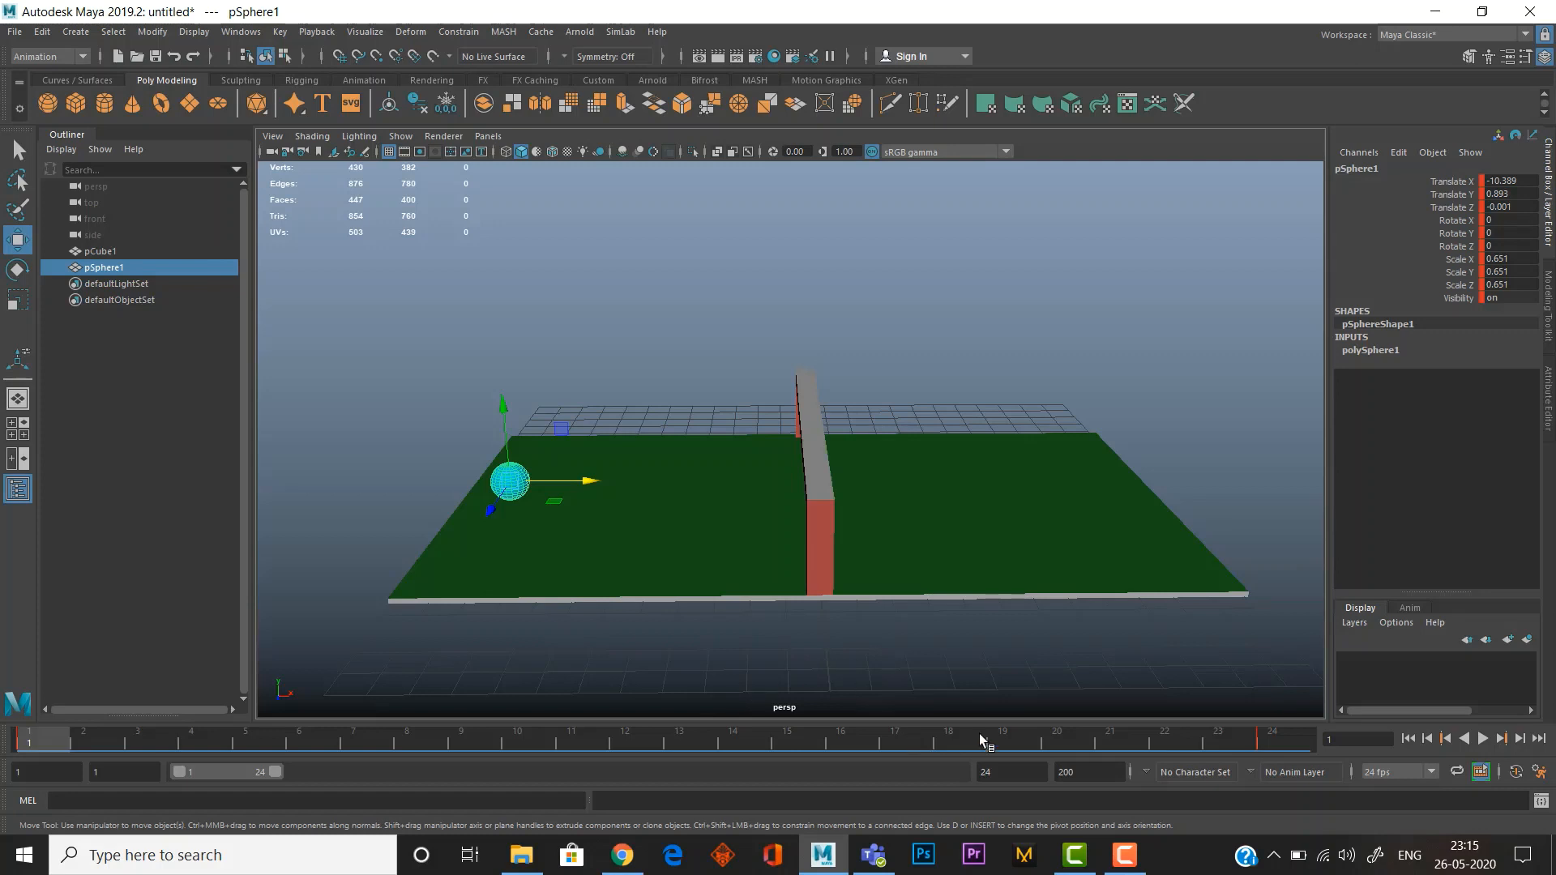
Step: Review the available frame rates for the scene and keep 24 fps
left_click(1393, 771)
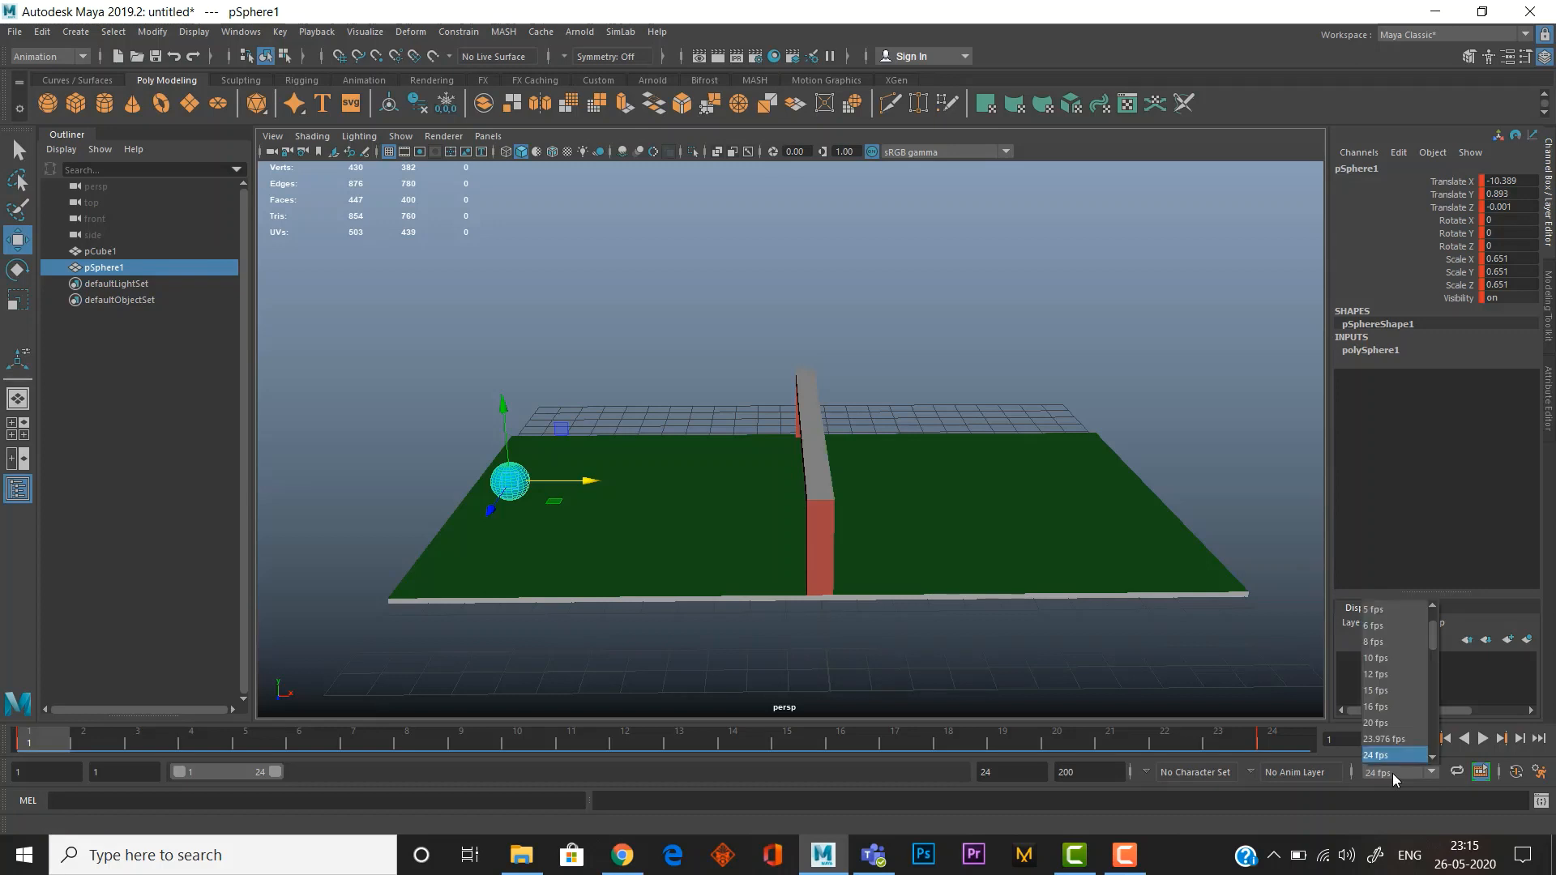
left_click(1381, 773)
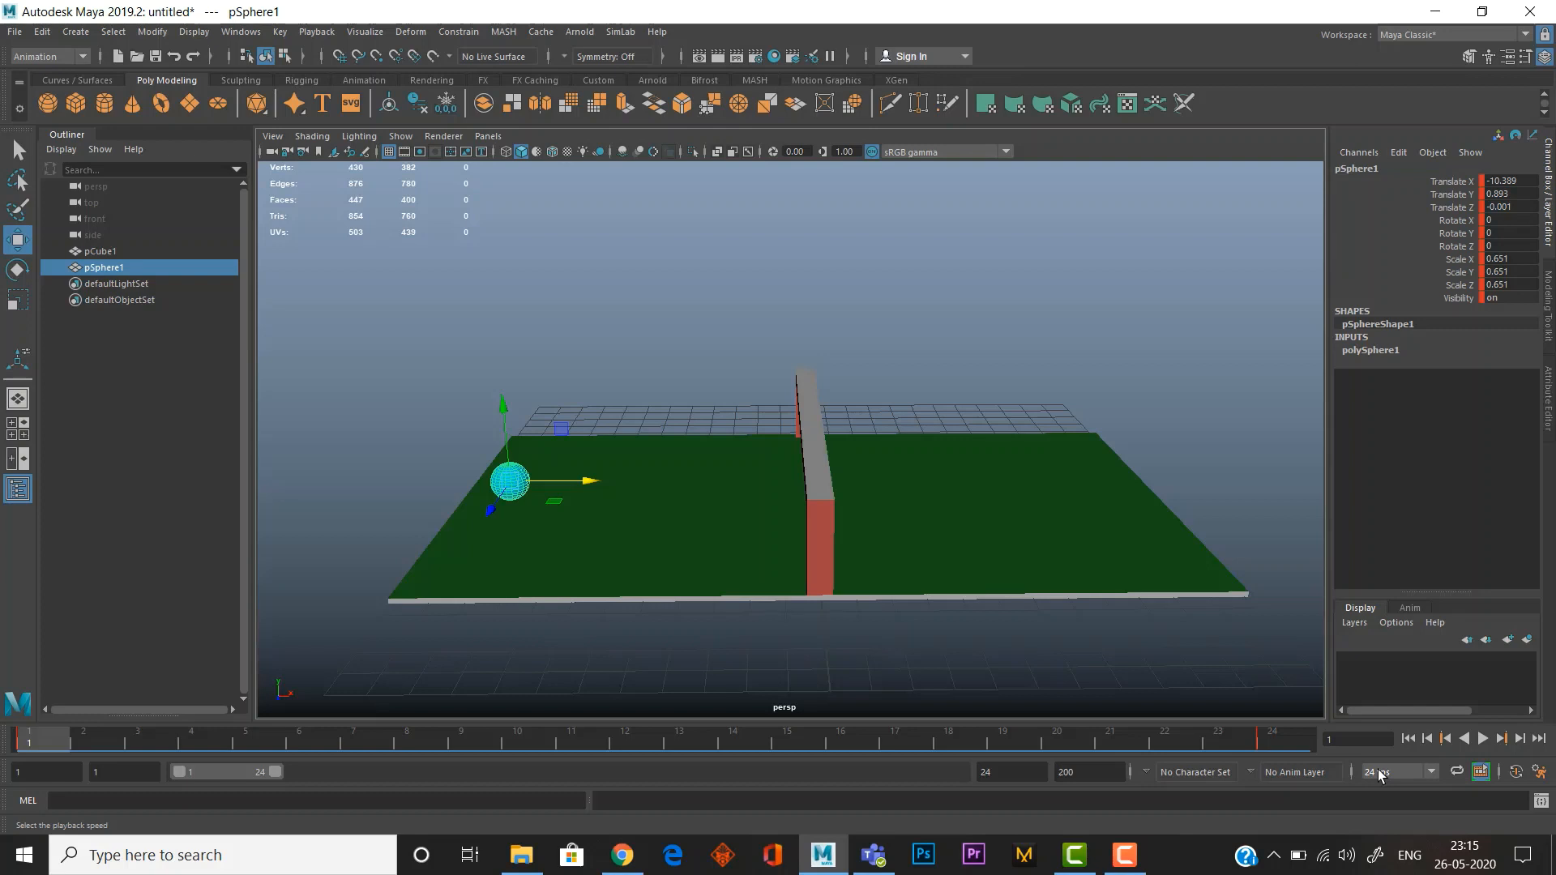
left_click(1380, 773)
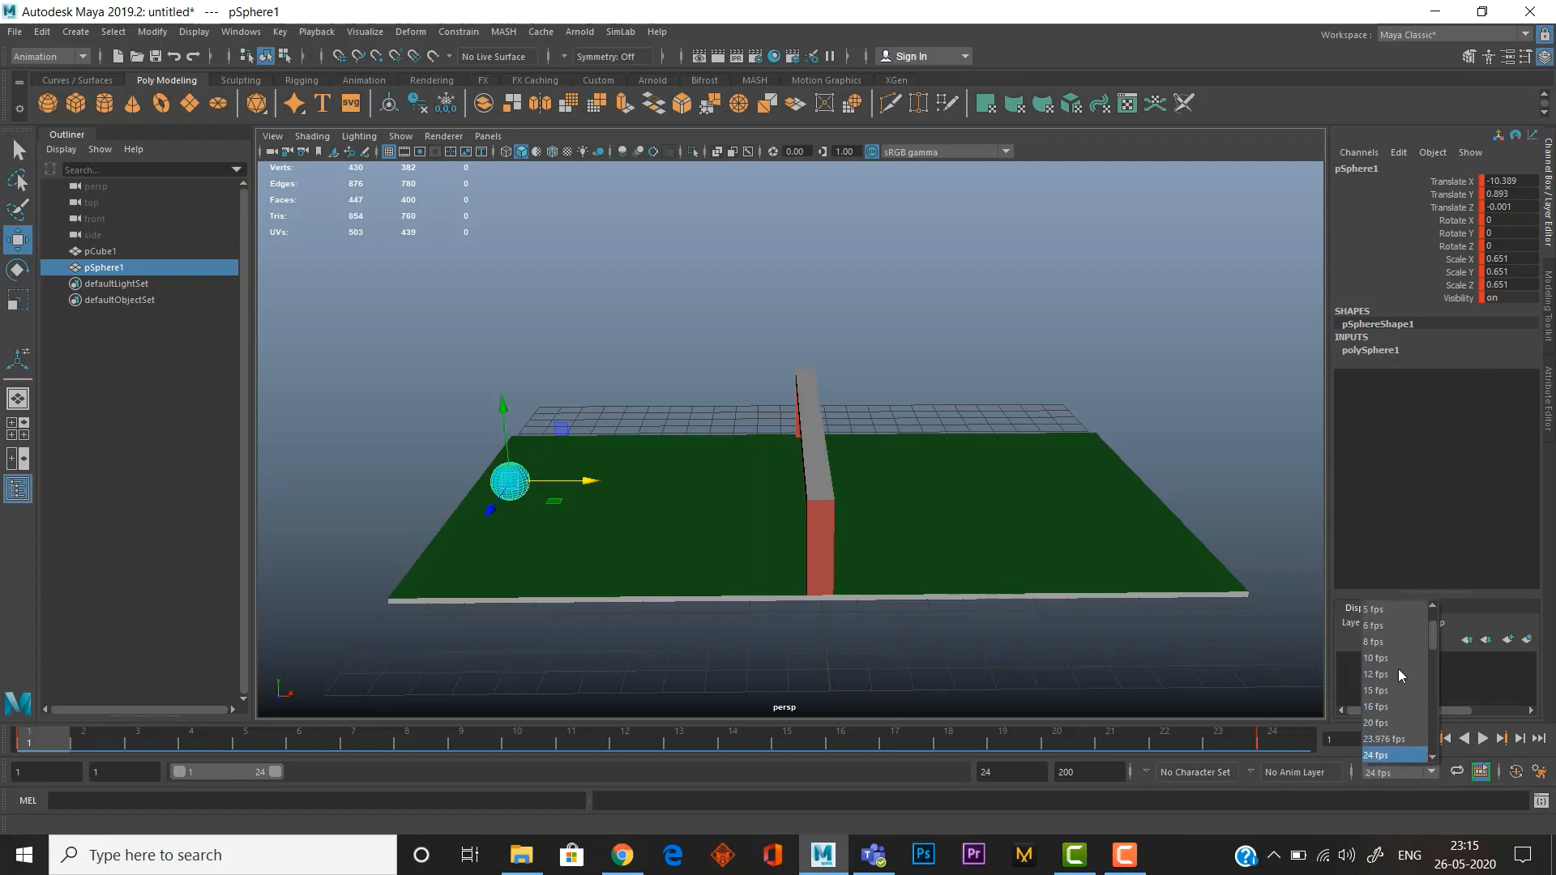
mouse_move(1434, 642)
left_mouse_down()
mouse_move(1440, 690)
mouse_move(1436, 666)
left_mouse_up()
scroll(1437, 666, "up", 1)
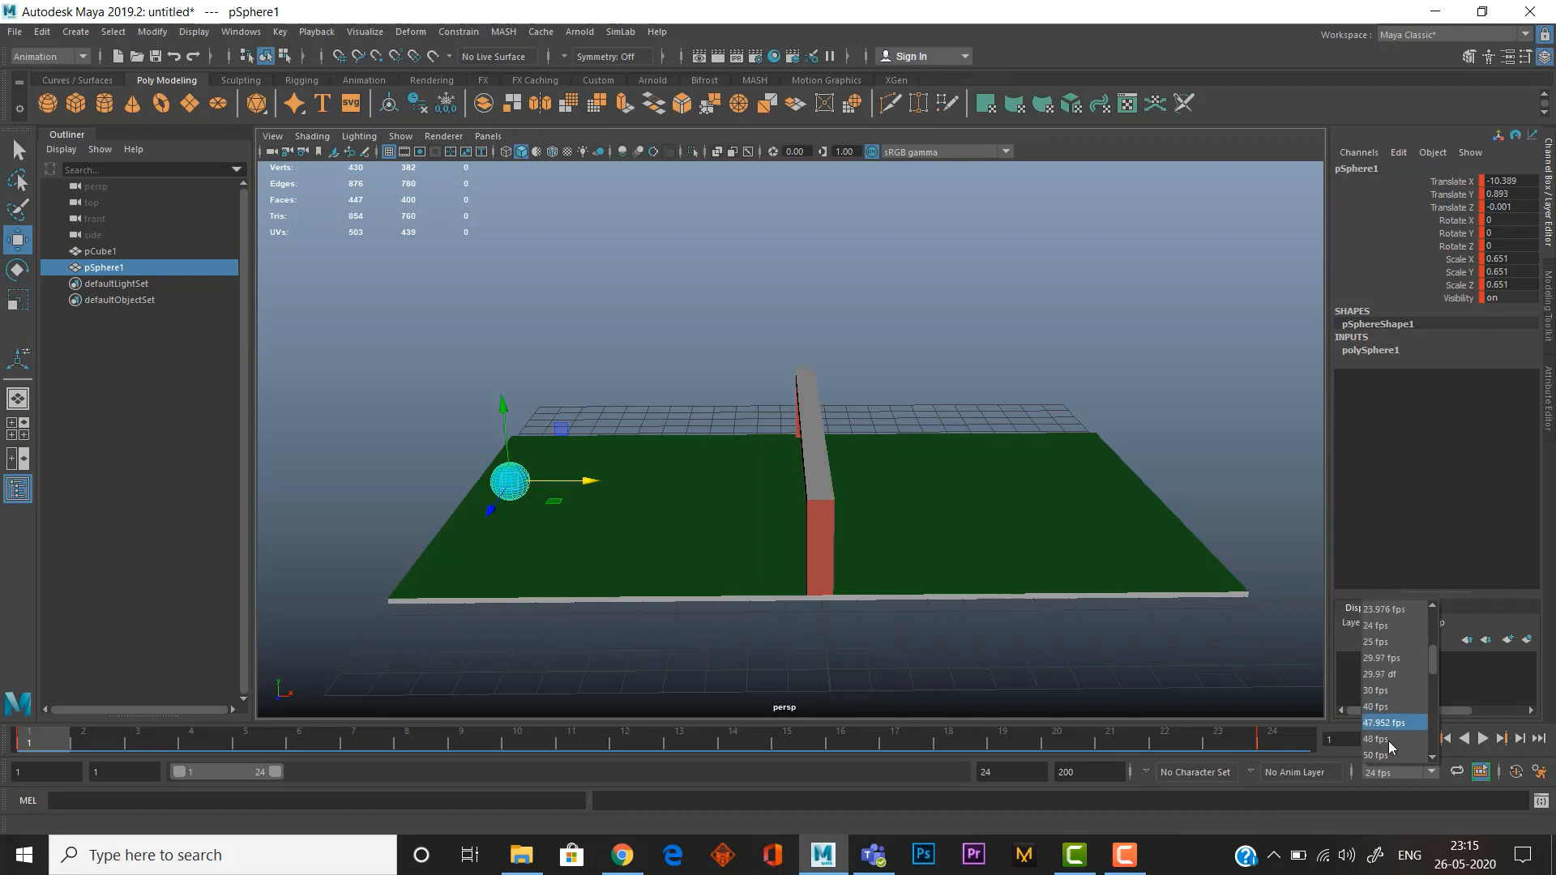
scroll(1437, 673, "down", 4)
left_click(1375, 775)
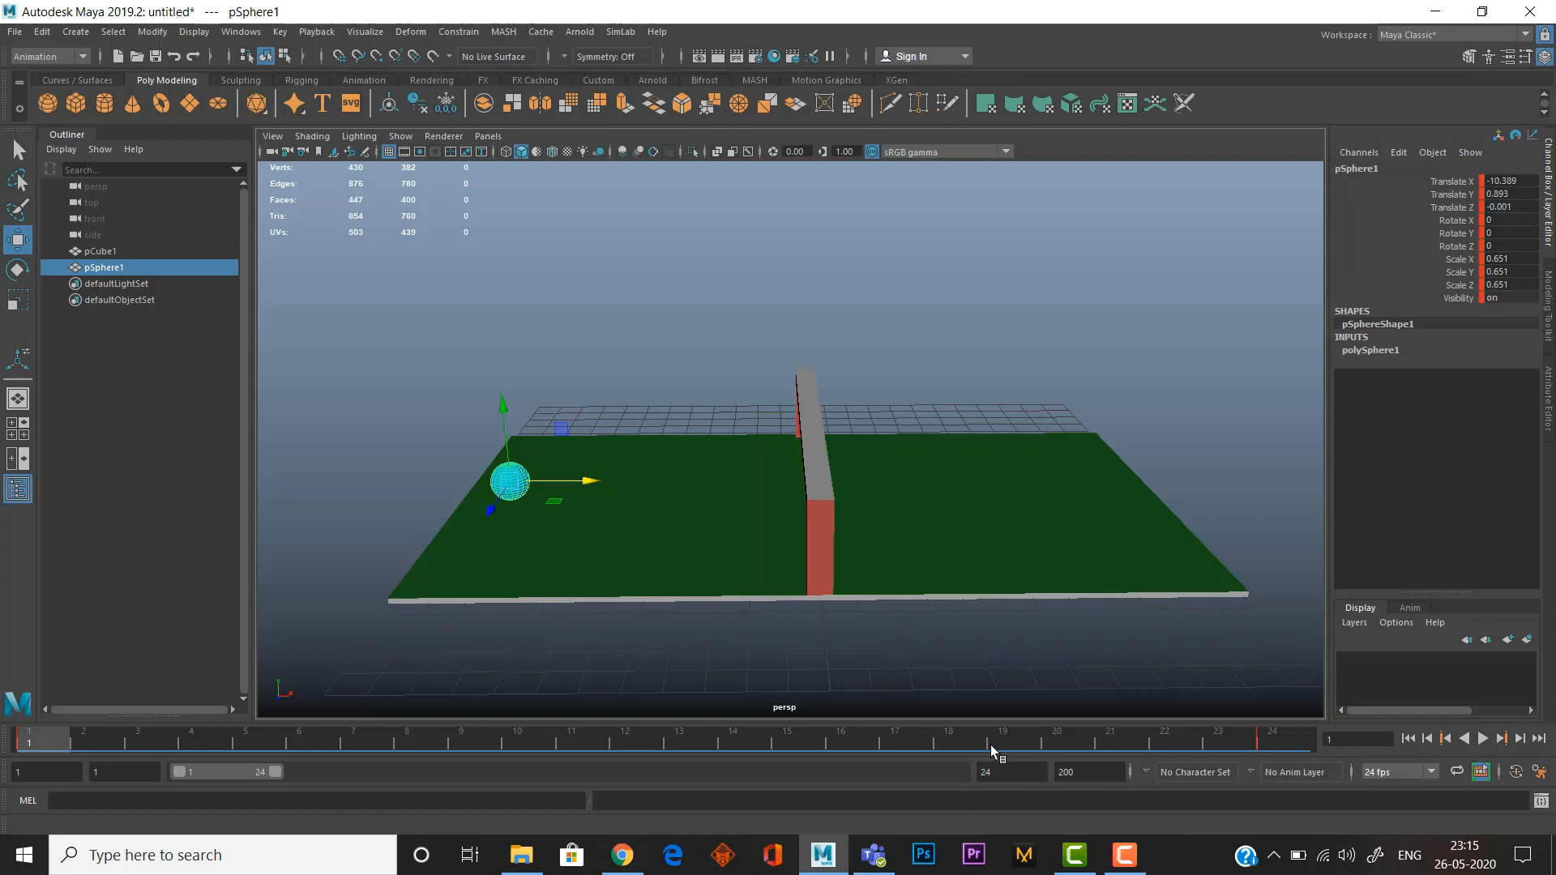
Step: Check the timeline's Playback Speed options for the Real-time setting and close them without changes
right_click(917, 741)
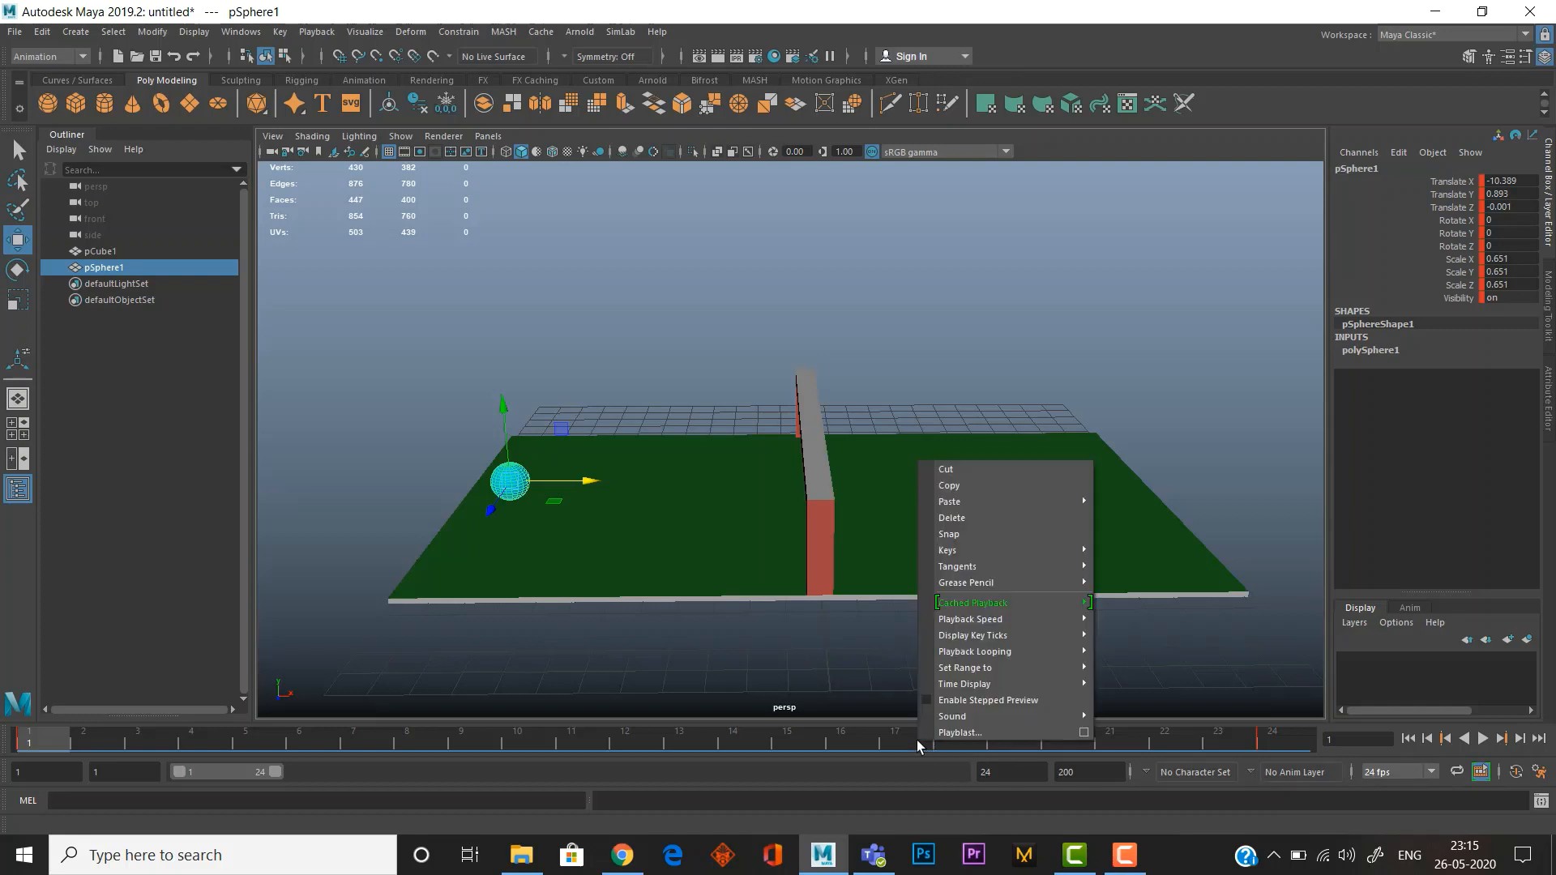
mouse_move(982, 628)
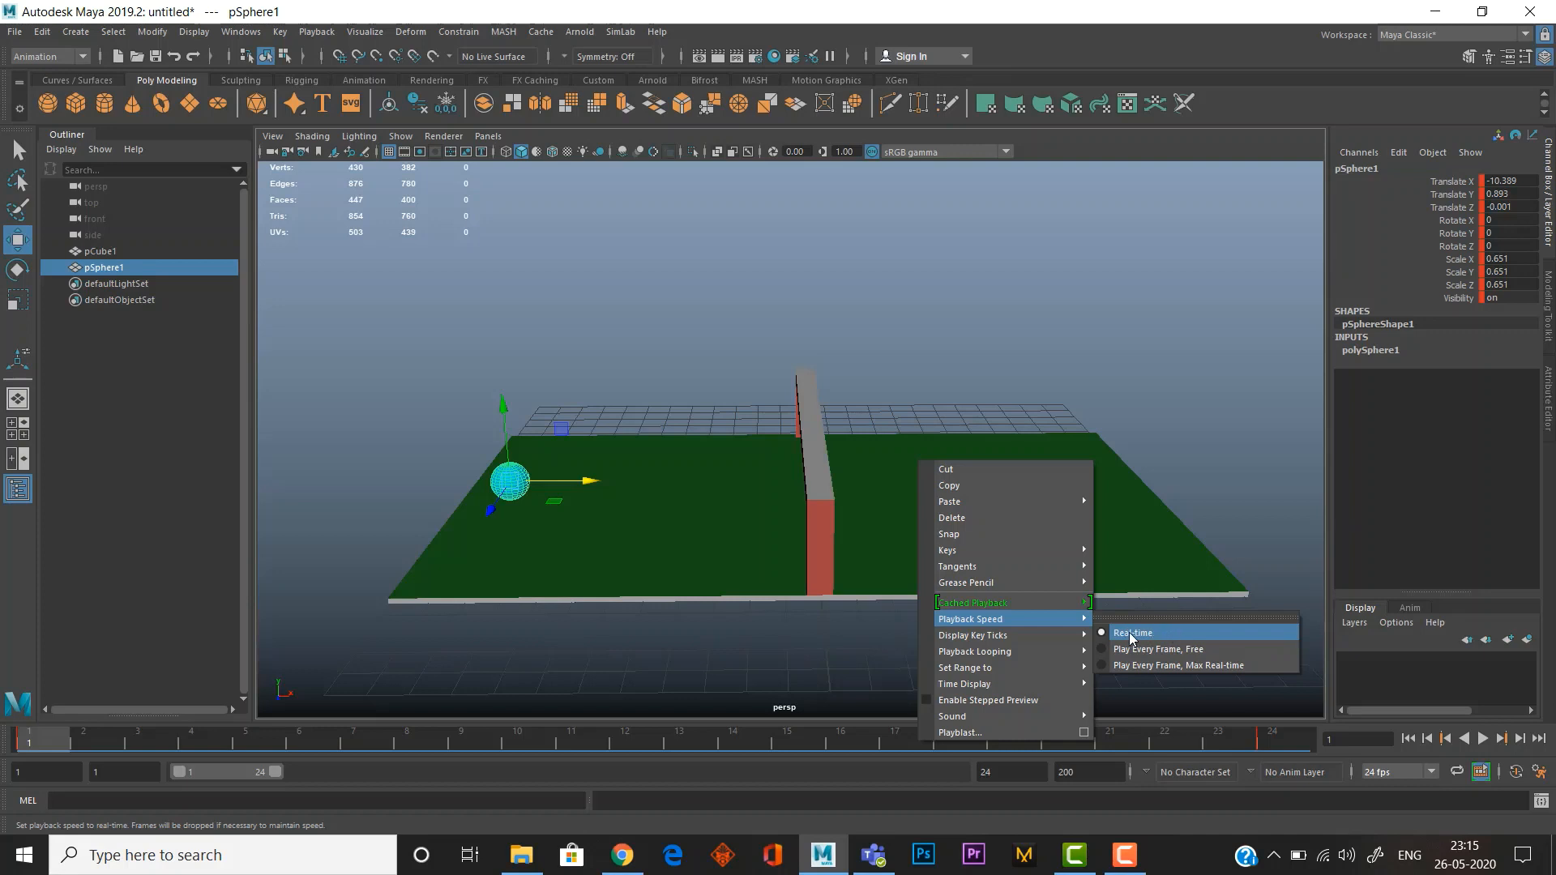
left_click(851, 631)
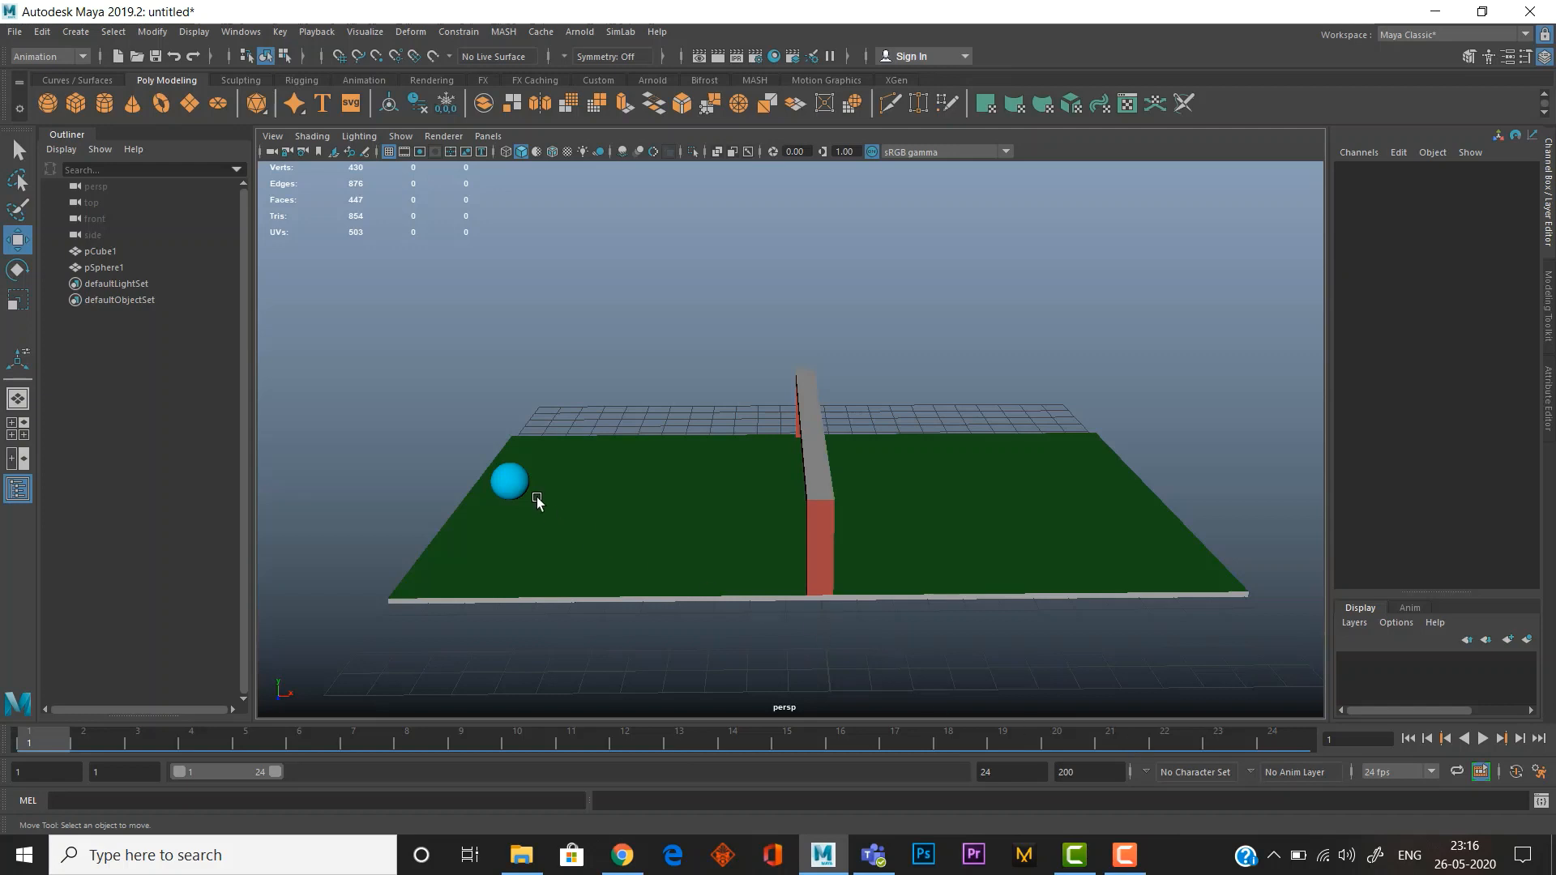
Step: Raise the ball above the net at frame 12 to a Translate Y of about 4.6, key it, and scrub through the motion
left_click(513, 484)
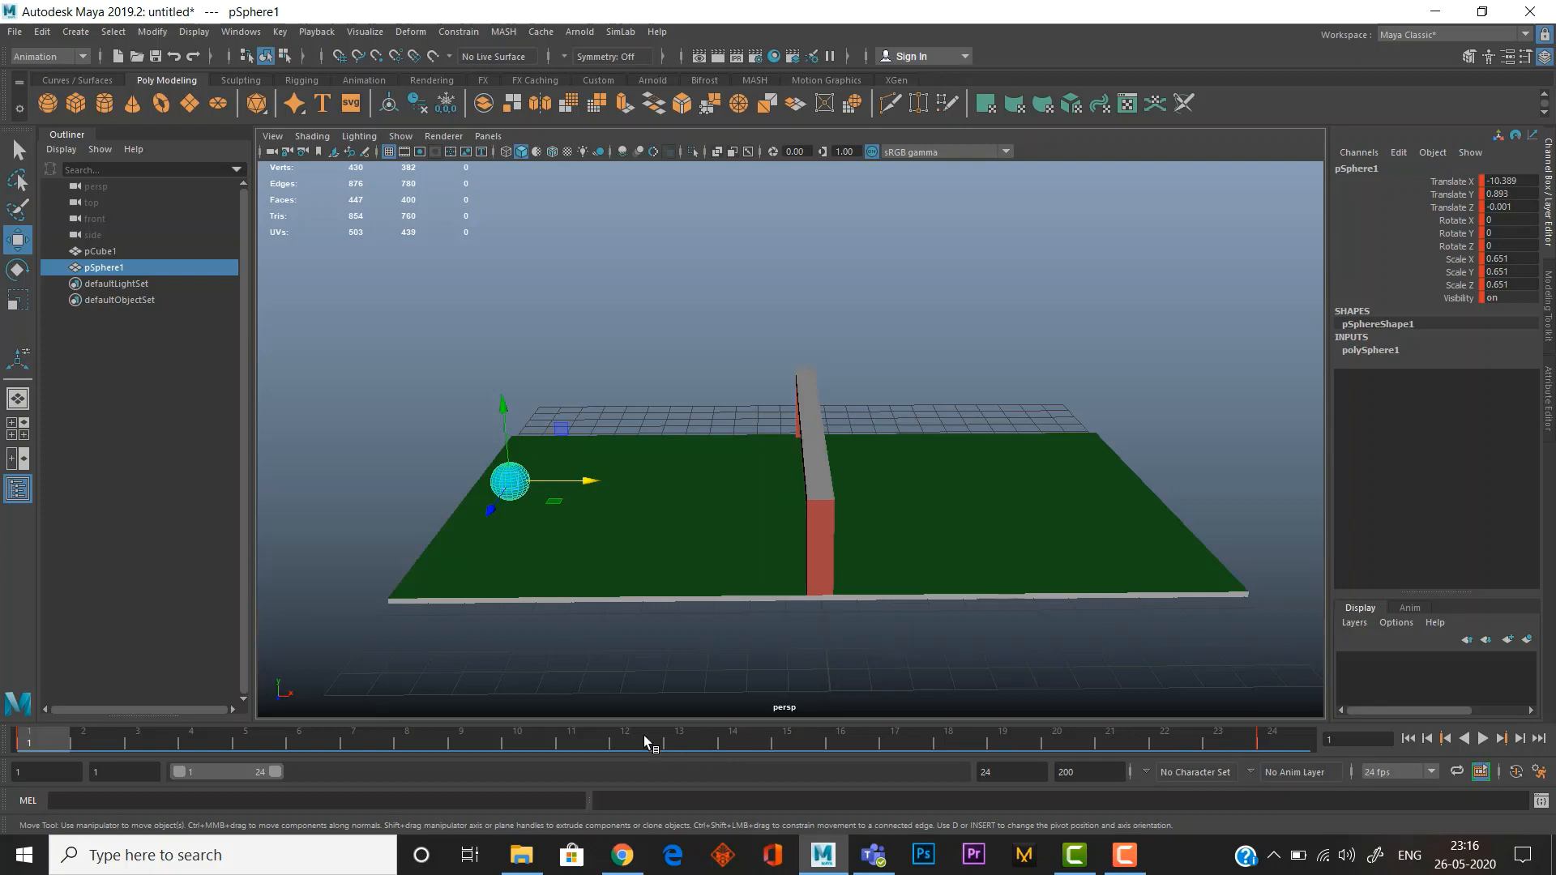
left_click(610, 746)
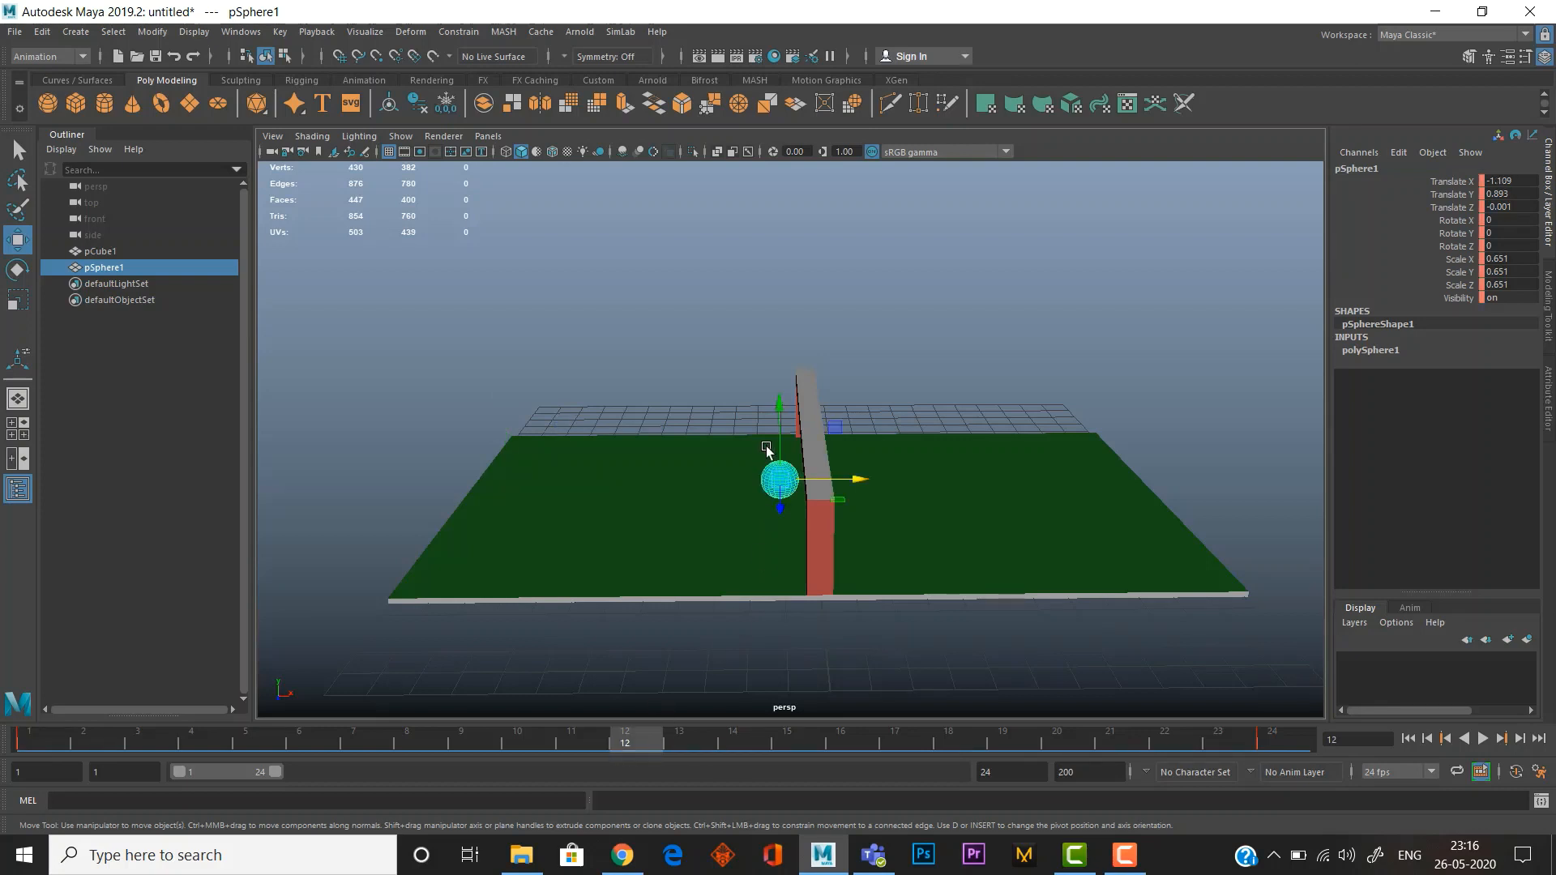
left_click_drag(785, 410, 786, 298)
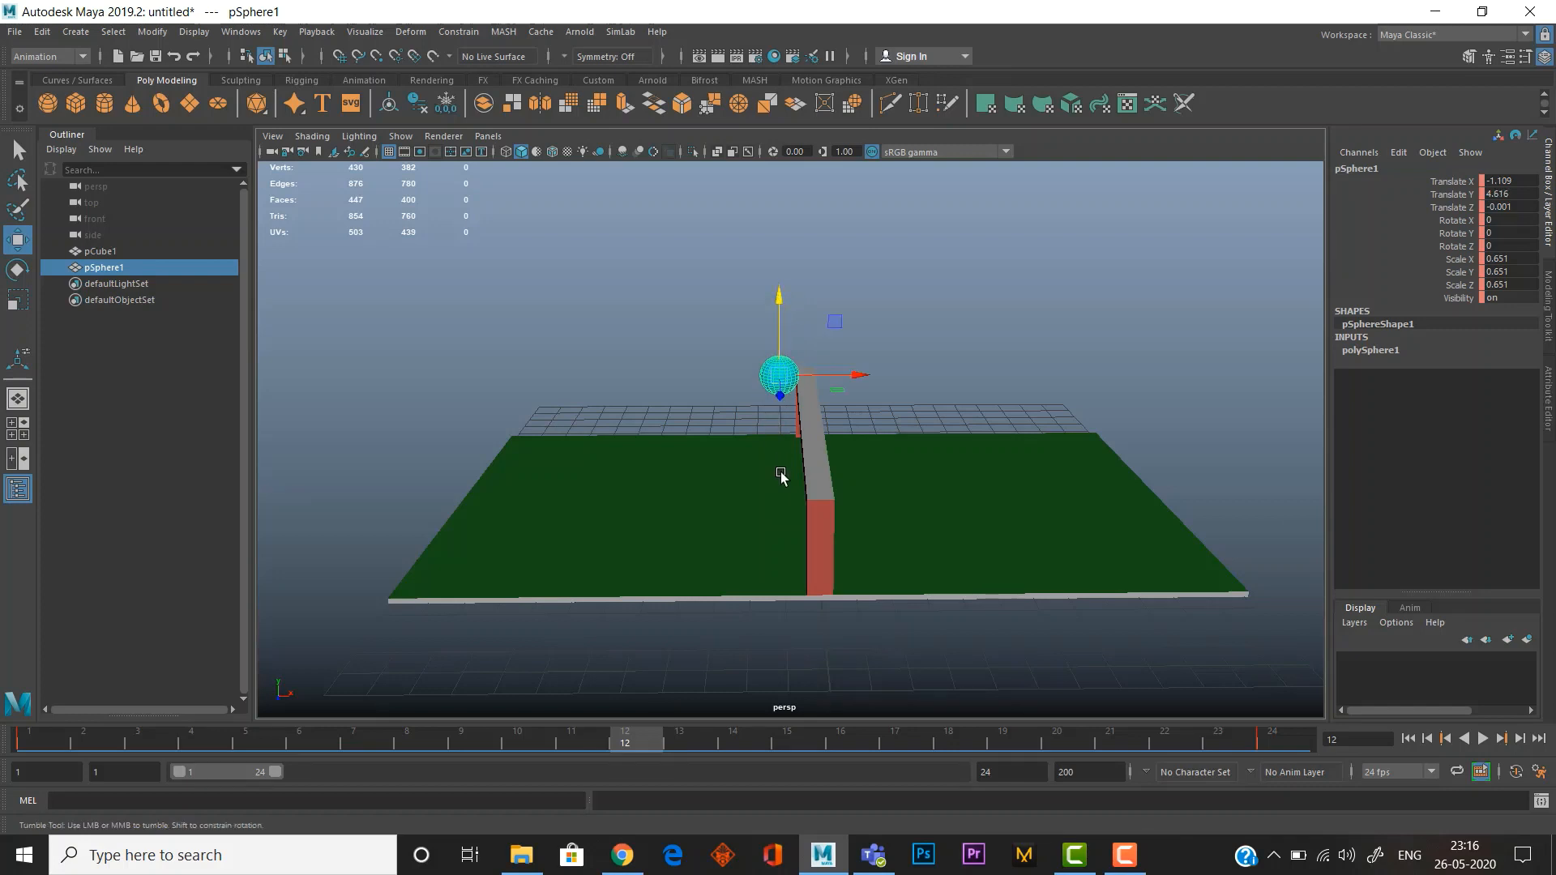
left_click_drag(778, 470, 778, 462, "alt")
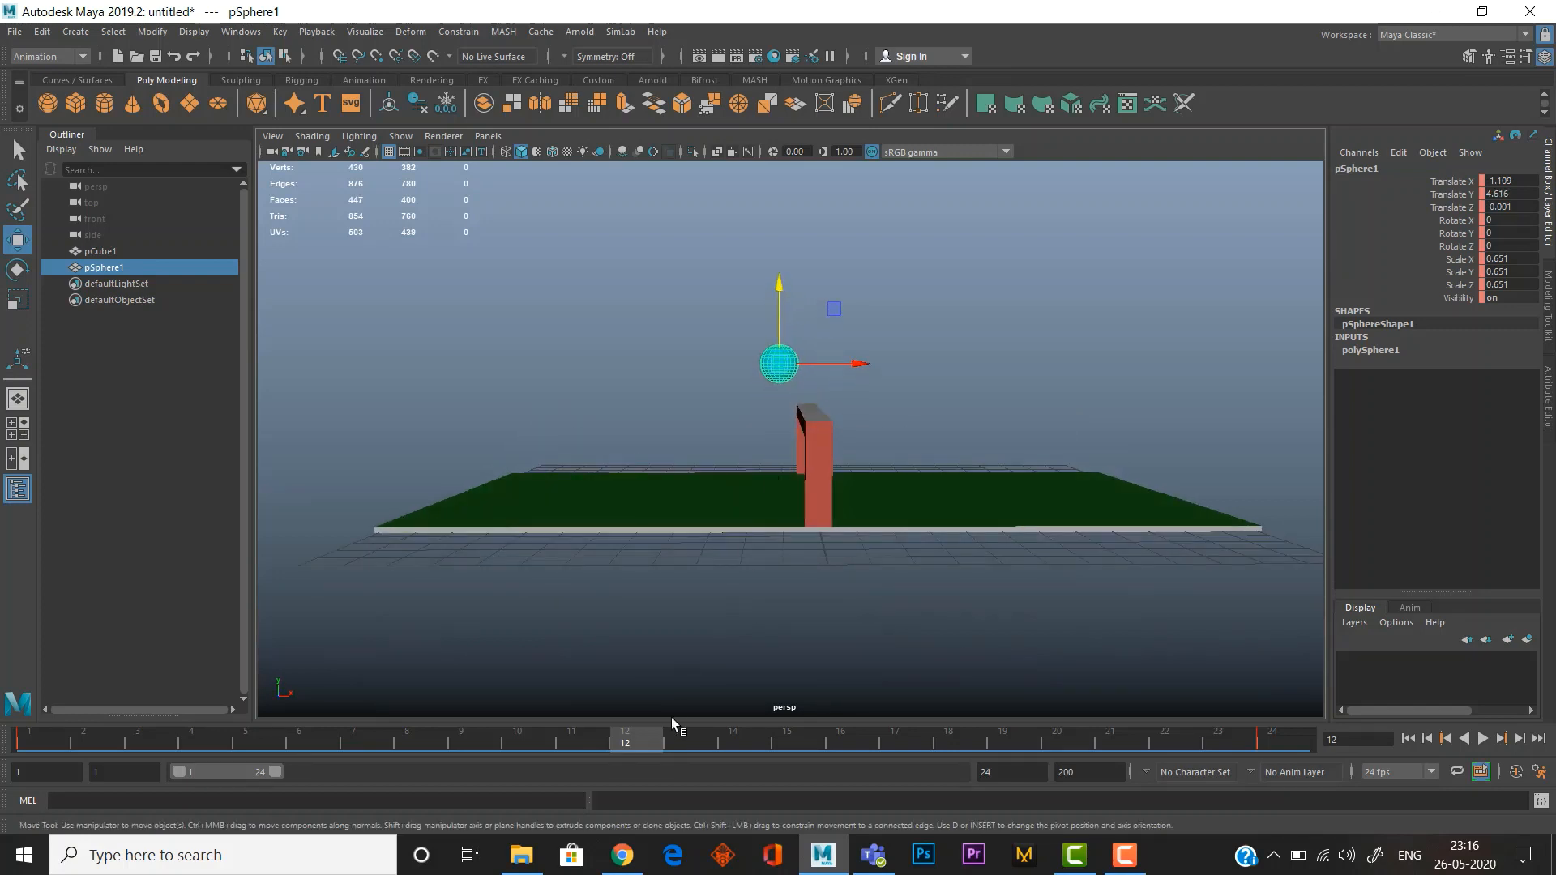
key("s")
left_click_drag(594, 737, 1097, 714)
left_click_drag(653, 741, 63, 727)
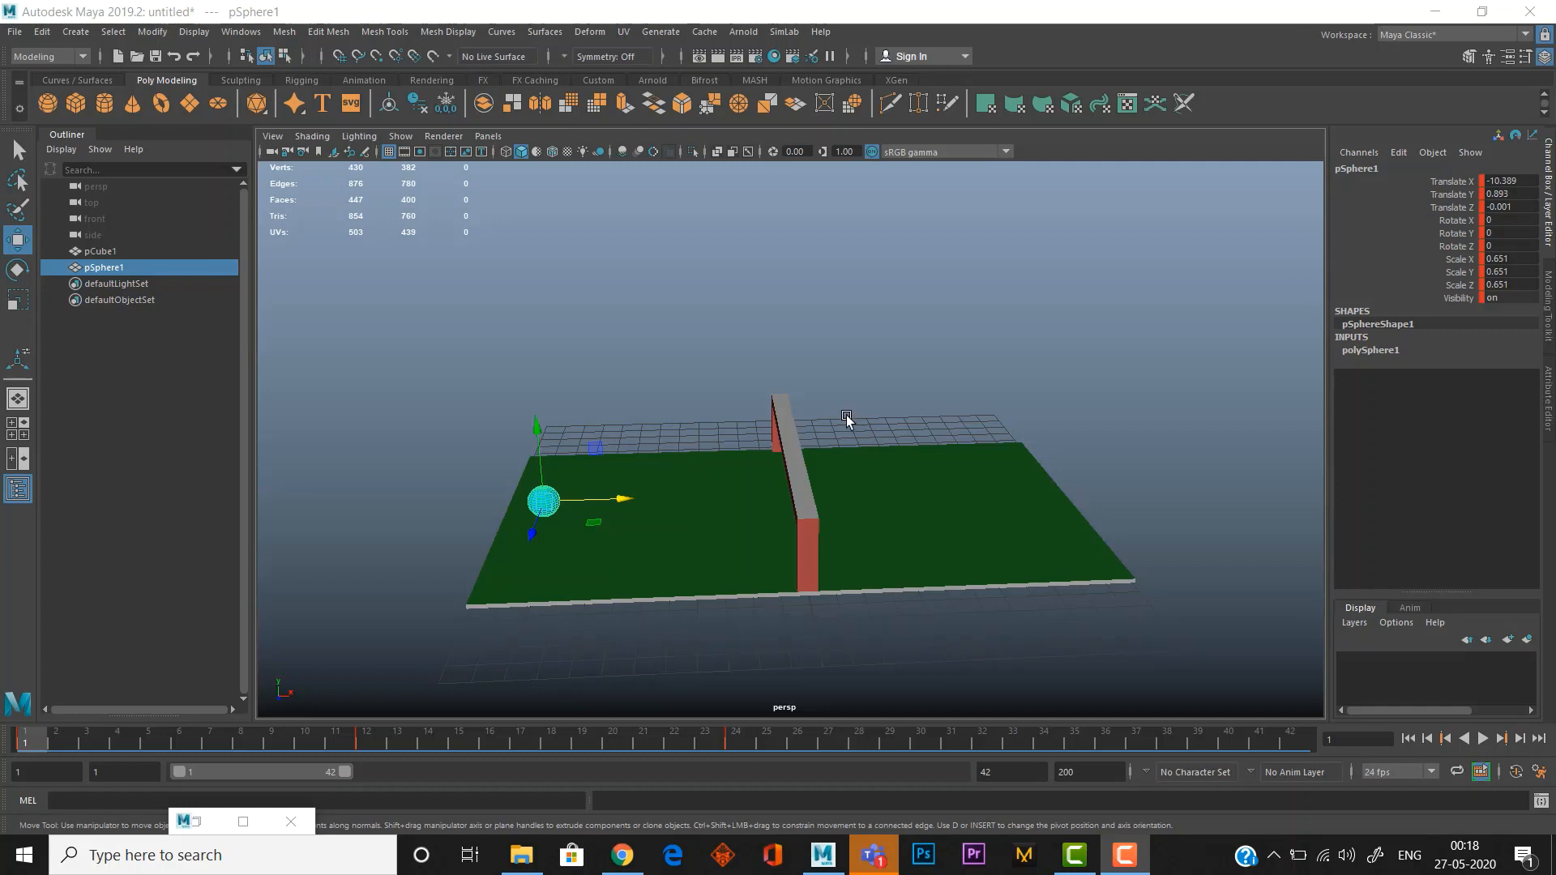
Step: Review the commands available for the ball's Translate X channel and for its timeline keys without applying any
left_click(1455, 182)
right_click(1458, 182)
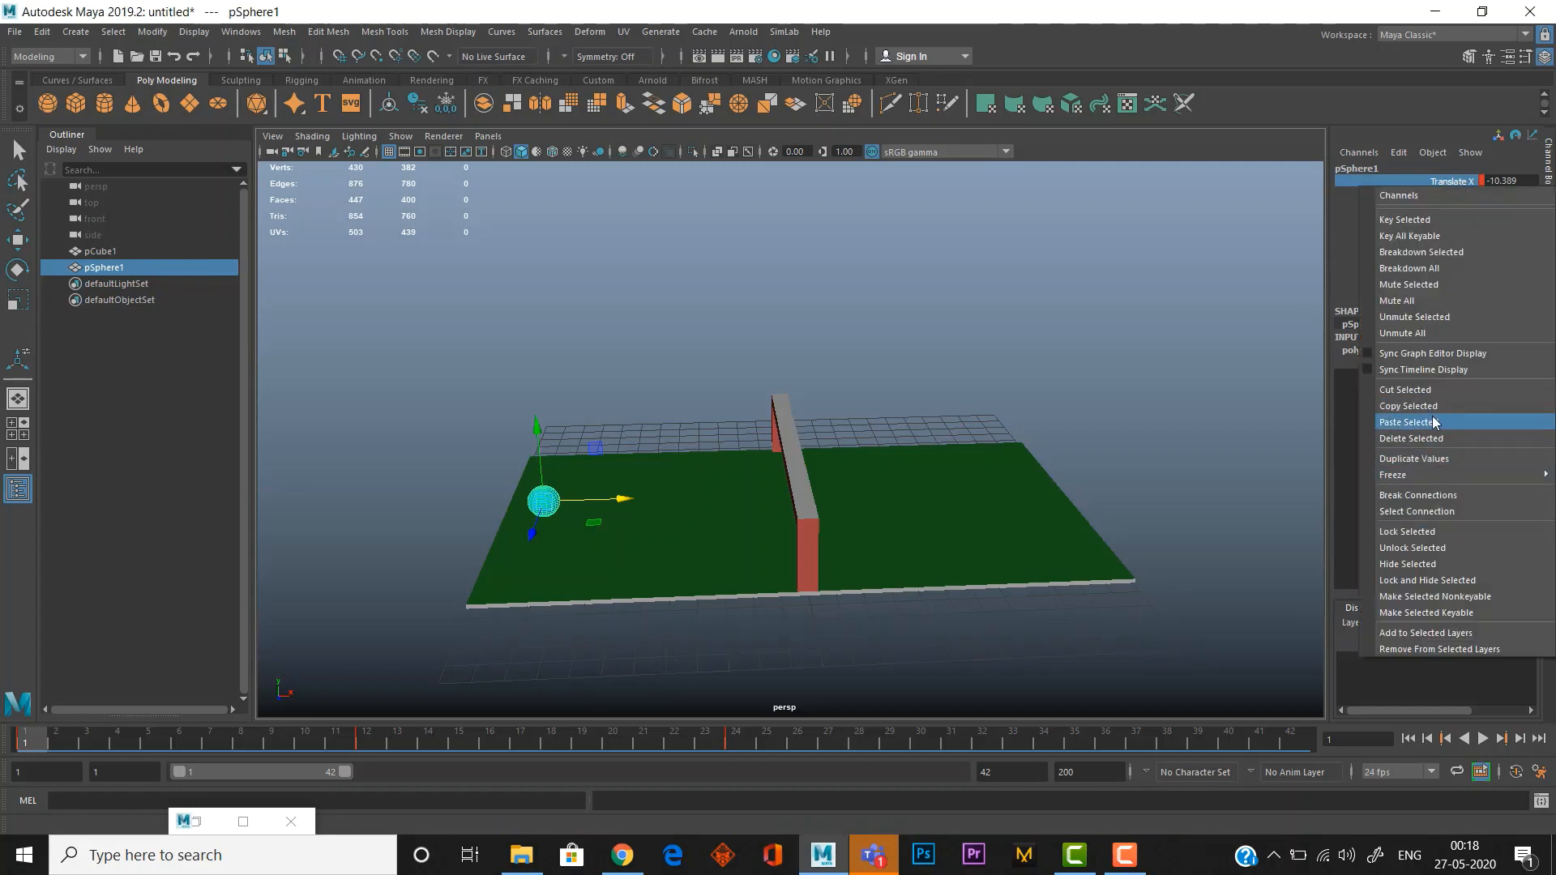
right_click(19, 740)
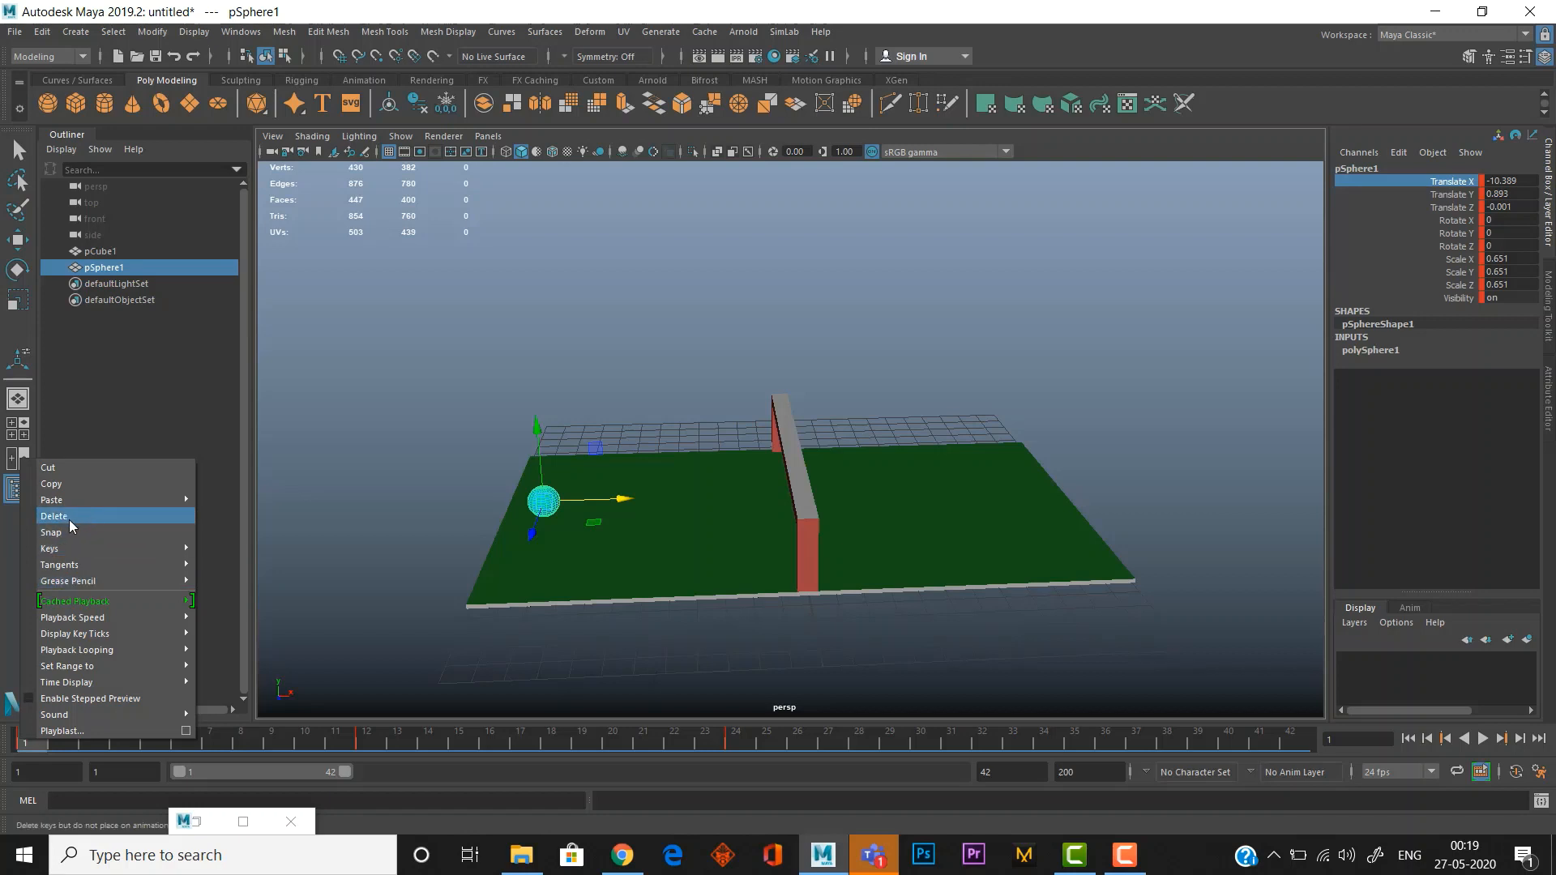
left_click(339, 616)
left_click(546, 506)
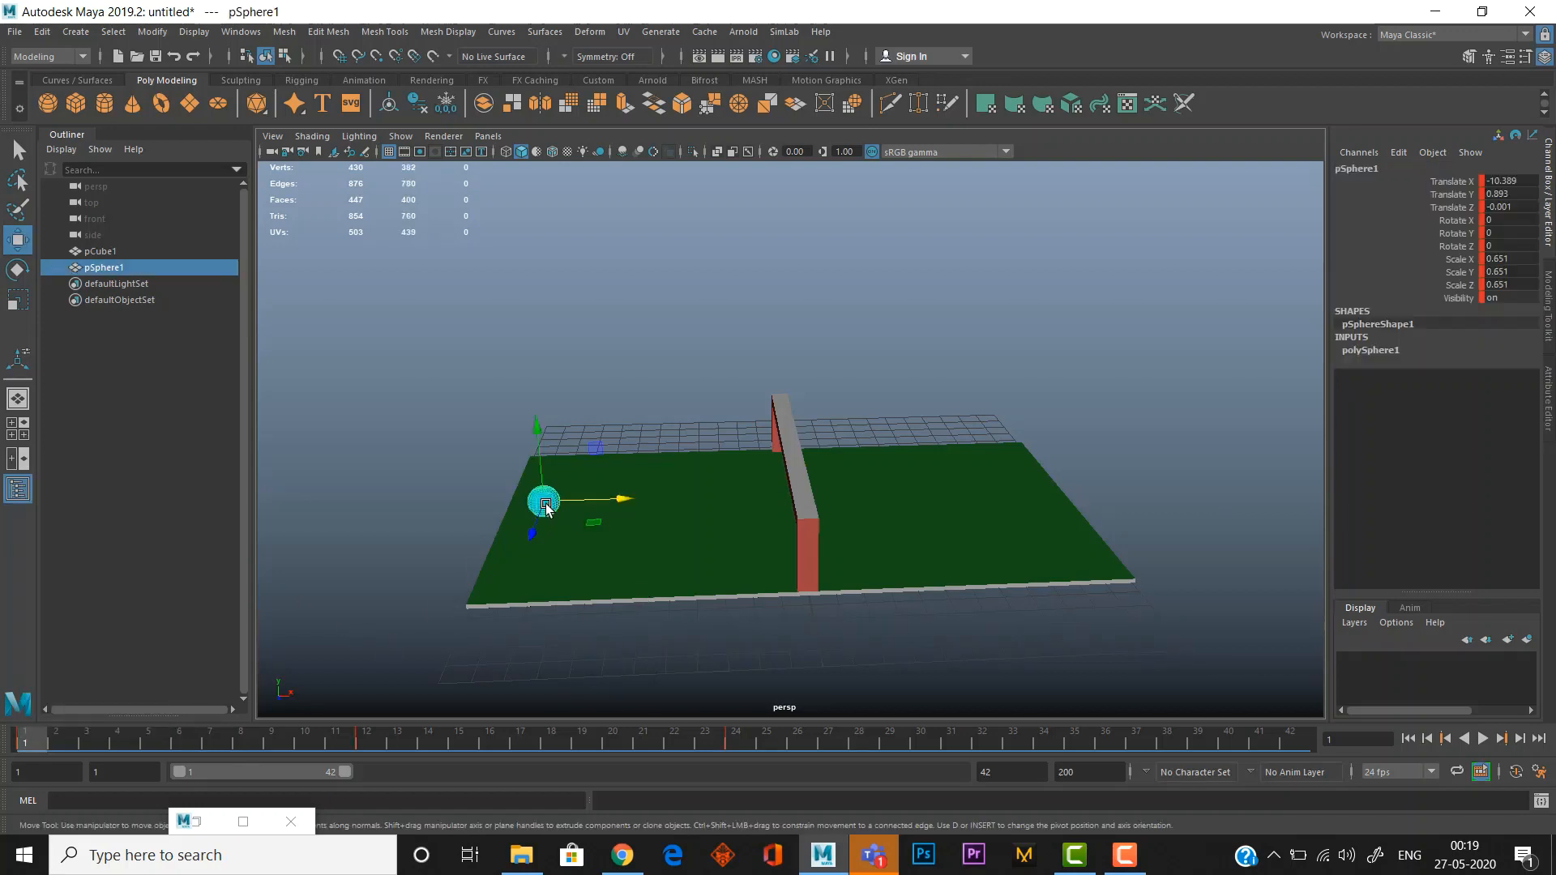
left_click(775, 741, "shift")
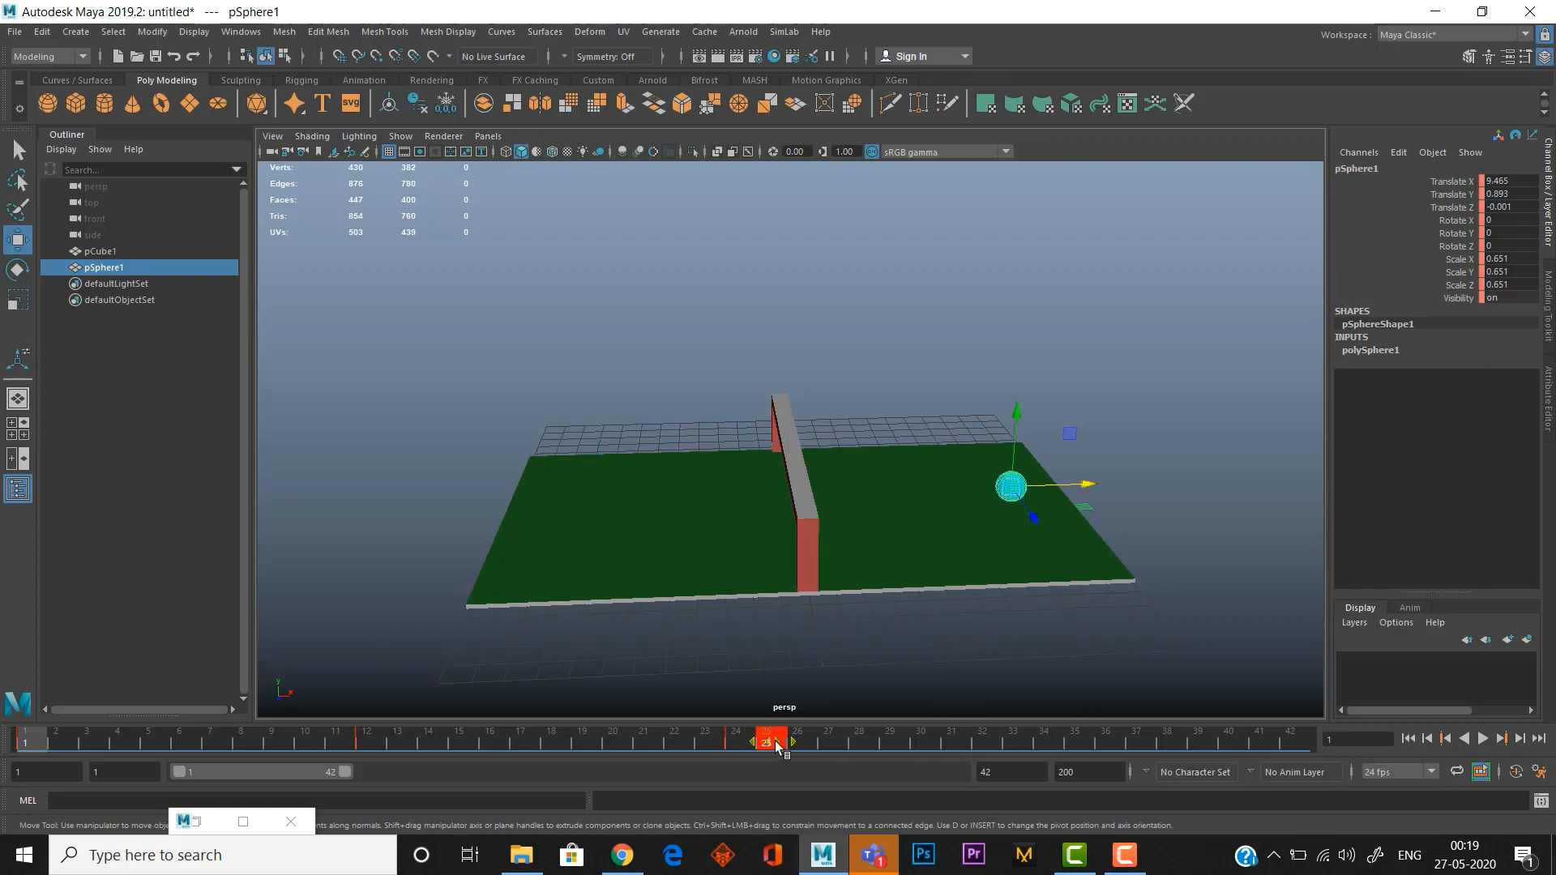
left_click_drag(775, 741, 18, 746, "shift")
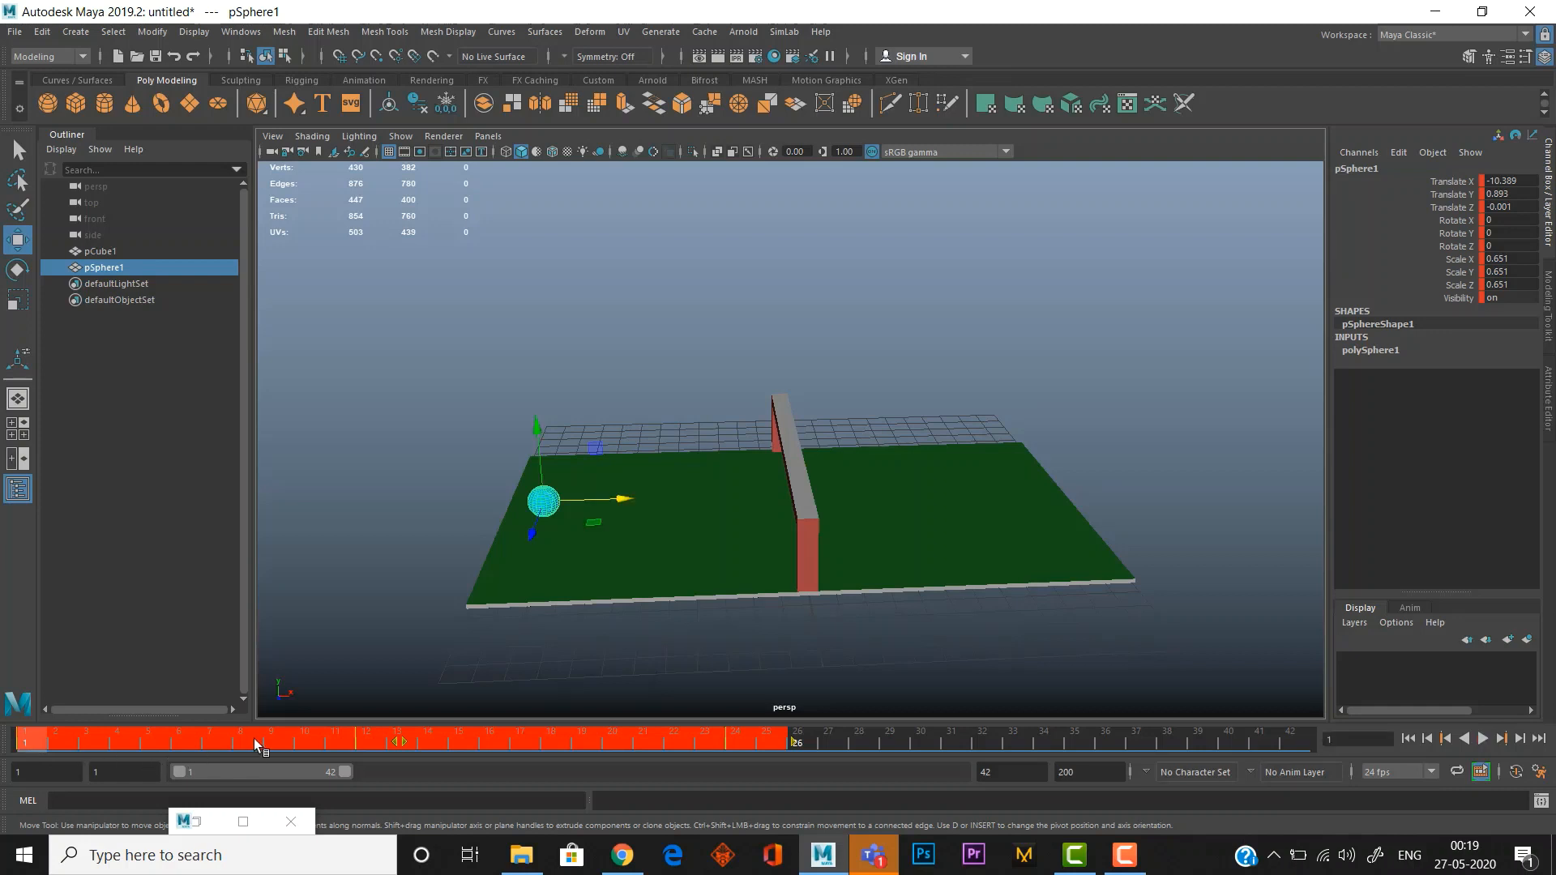
left_click(271, 739)
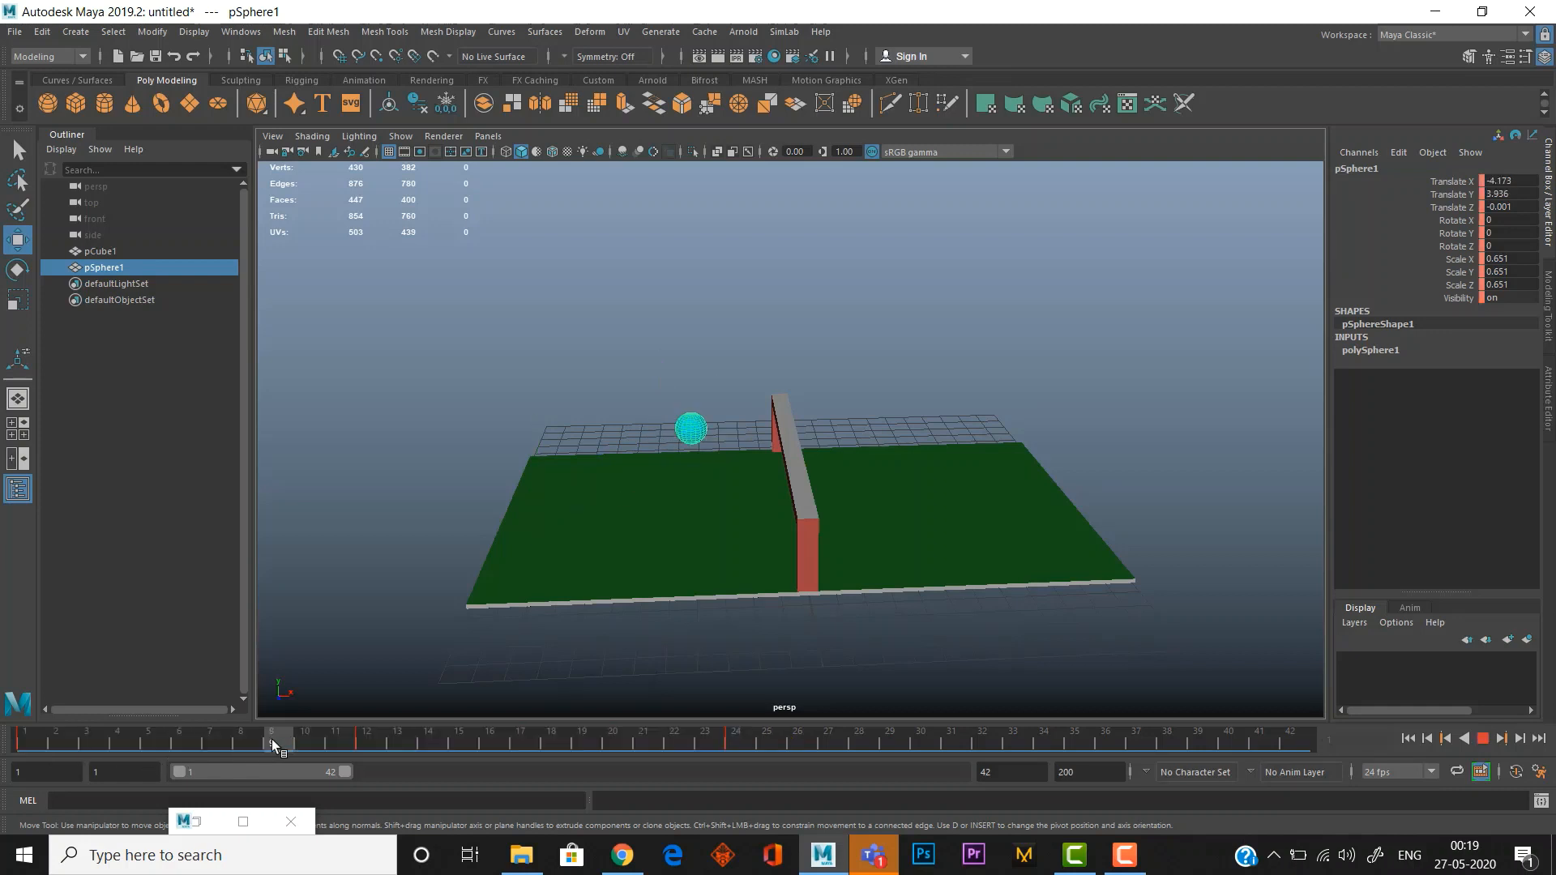
left_click(756, 737)
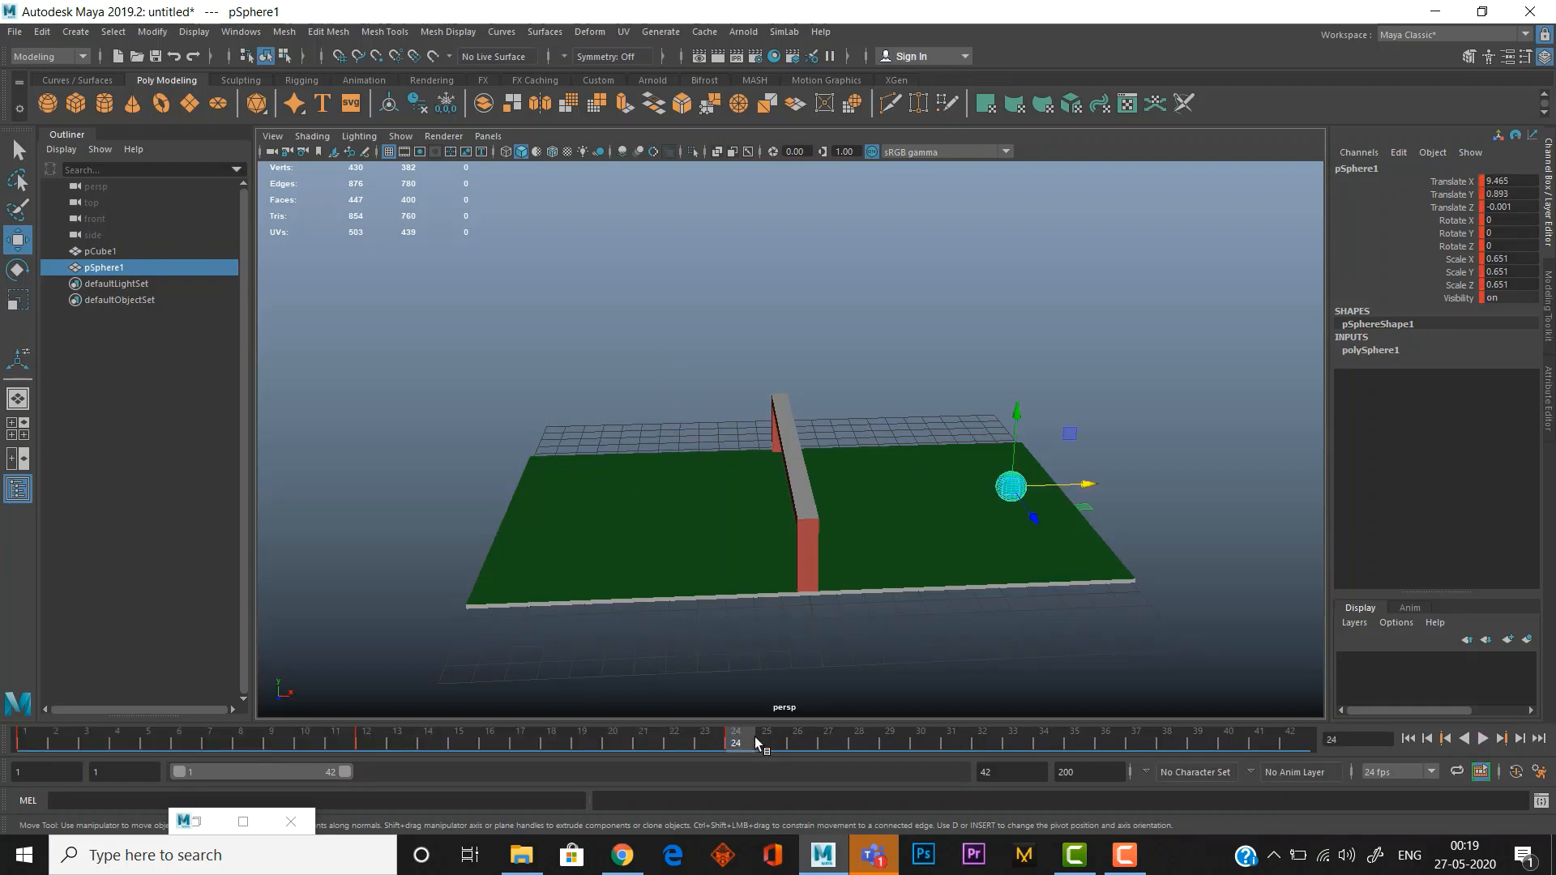
Step: Shift all of the ball's keys in frames 1 to 25 eight frames later so they start at frame 9, and play the result
left_click_drag(764, 738, 26, 762, "shift")
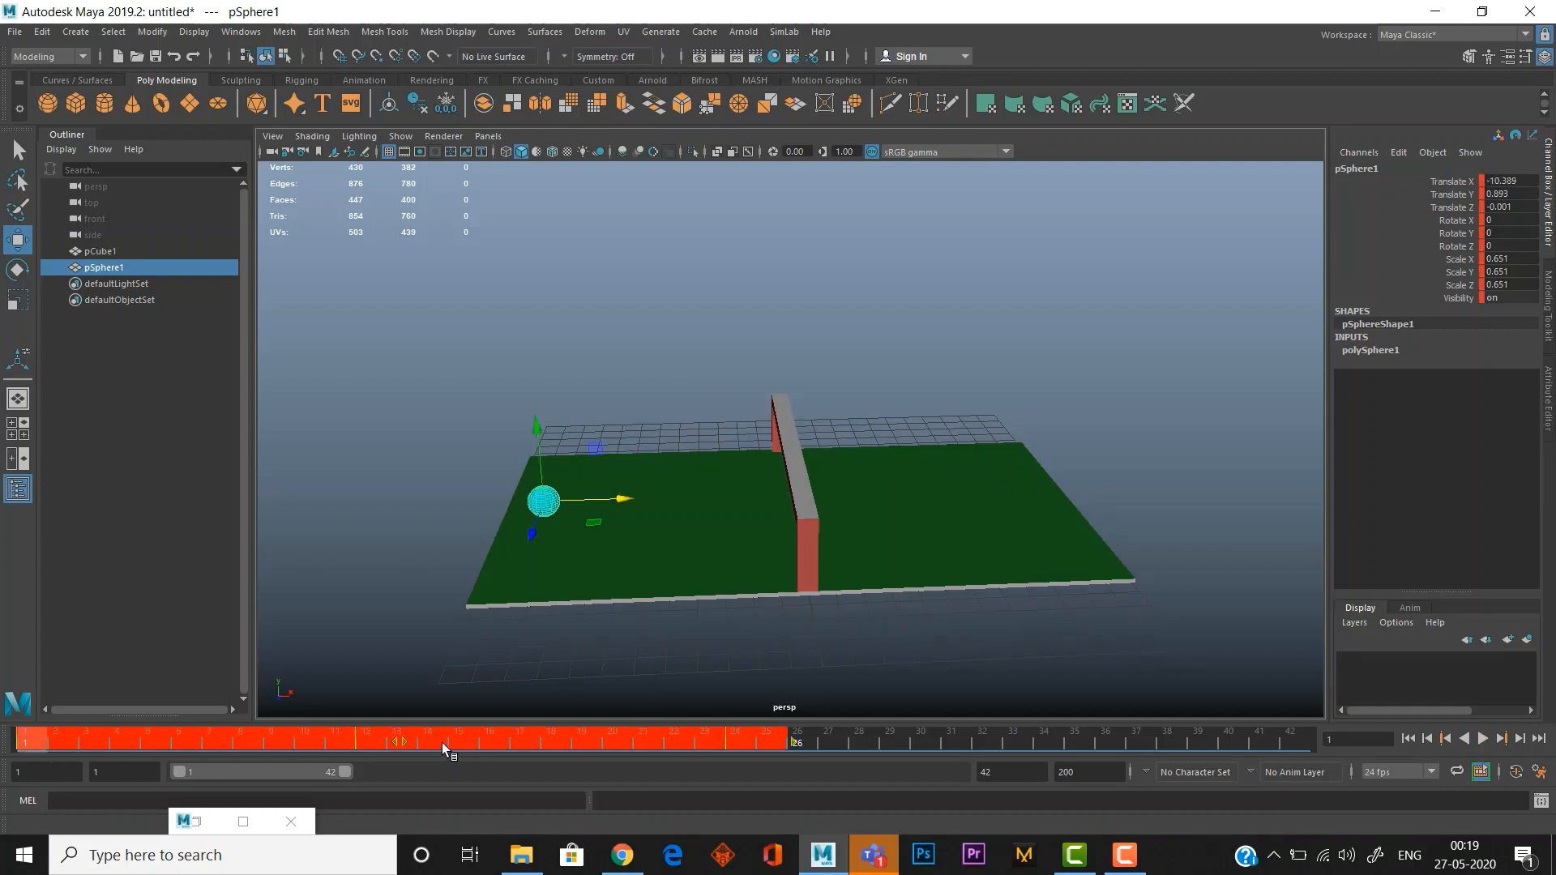
left_click_drag(441, 743, 542, 739, "shift")
left_click_drag(747, 741, 22, 748, "shift")
left_click_drag(391, 741, 665, 741)
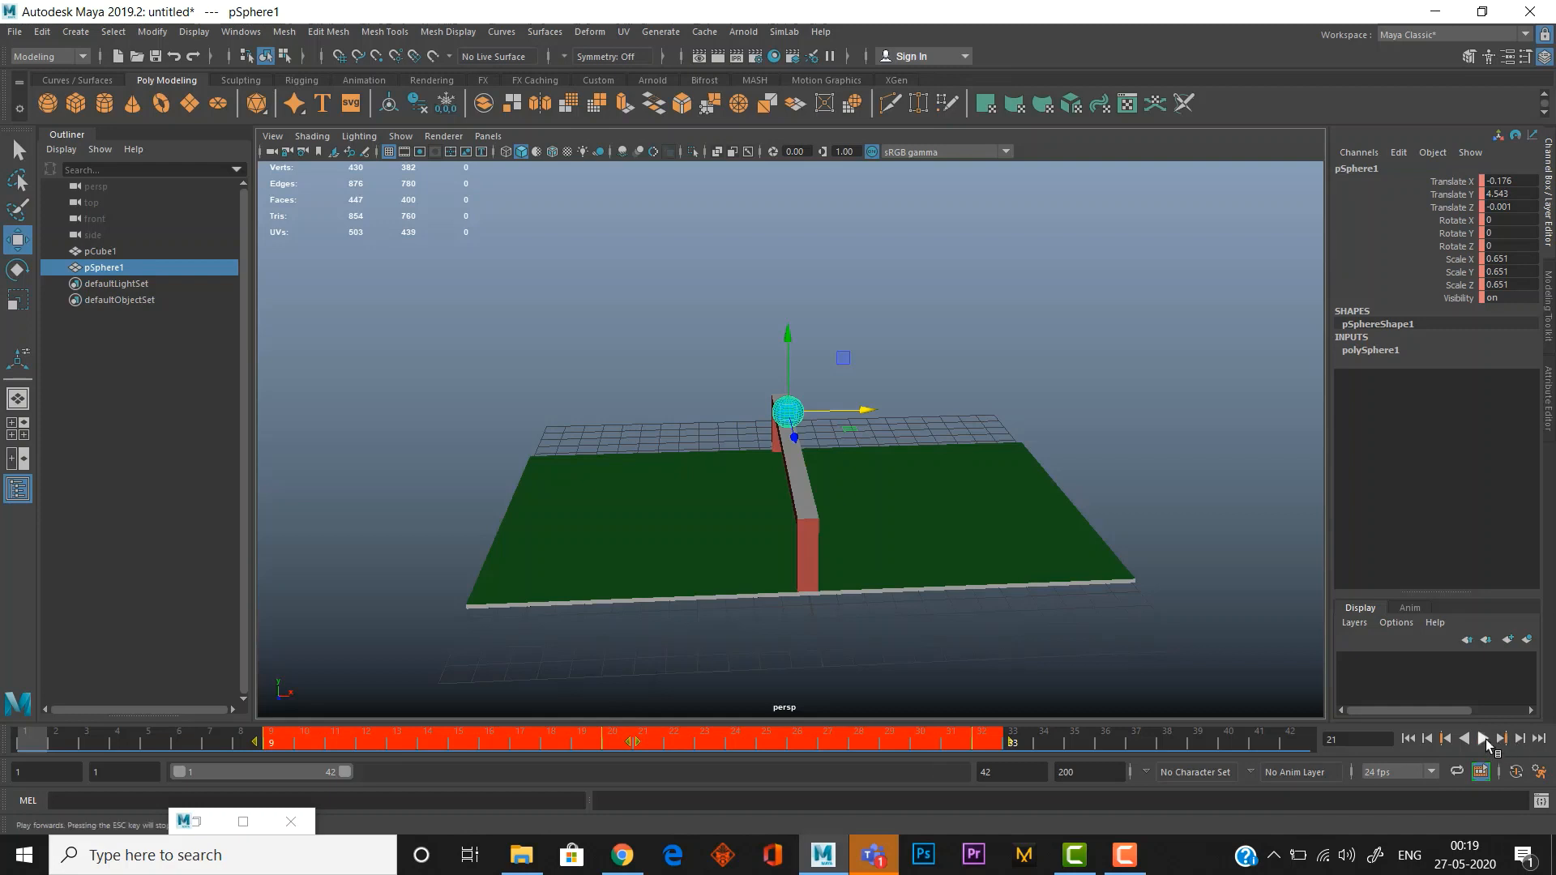
left_click(1485, 739)
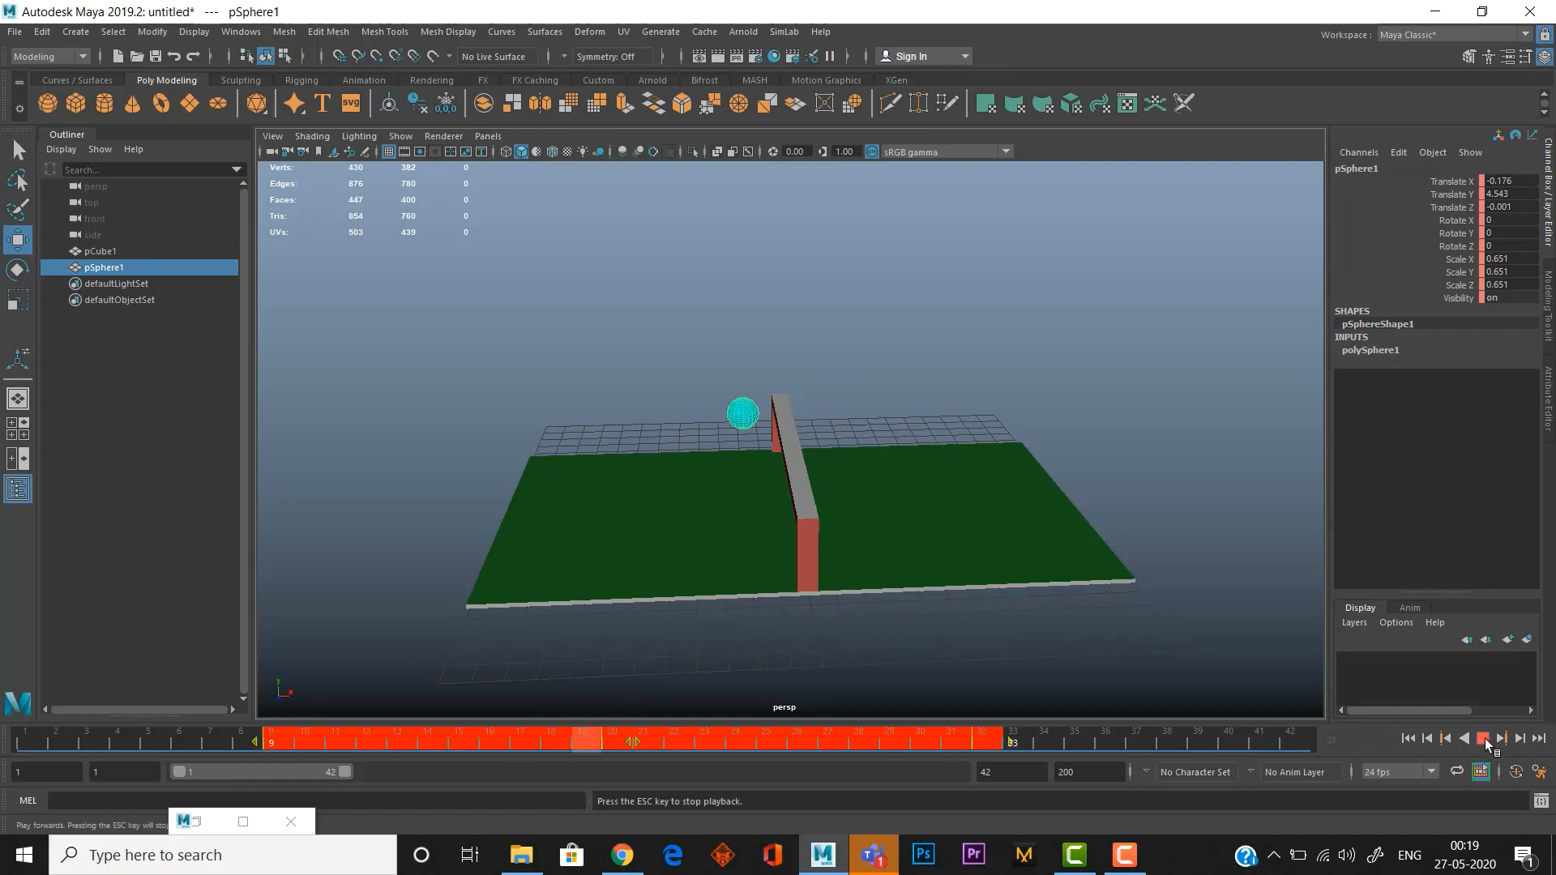
left_click(1485, 738)
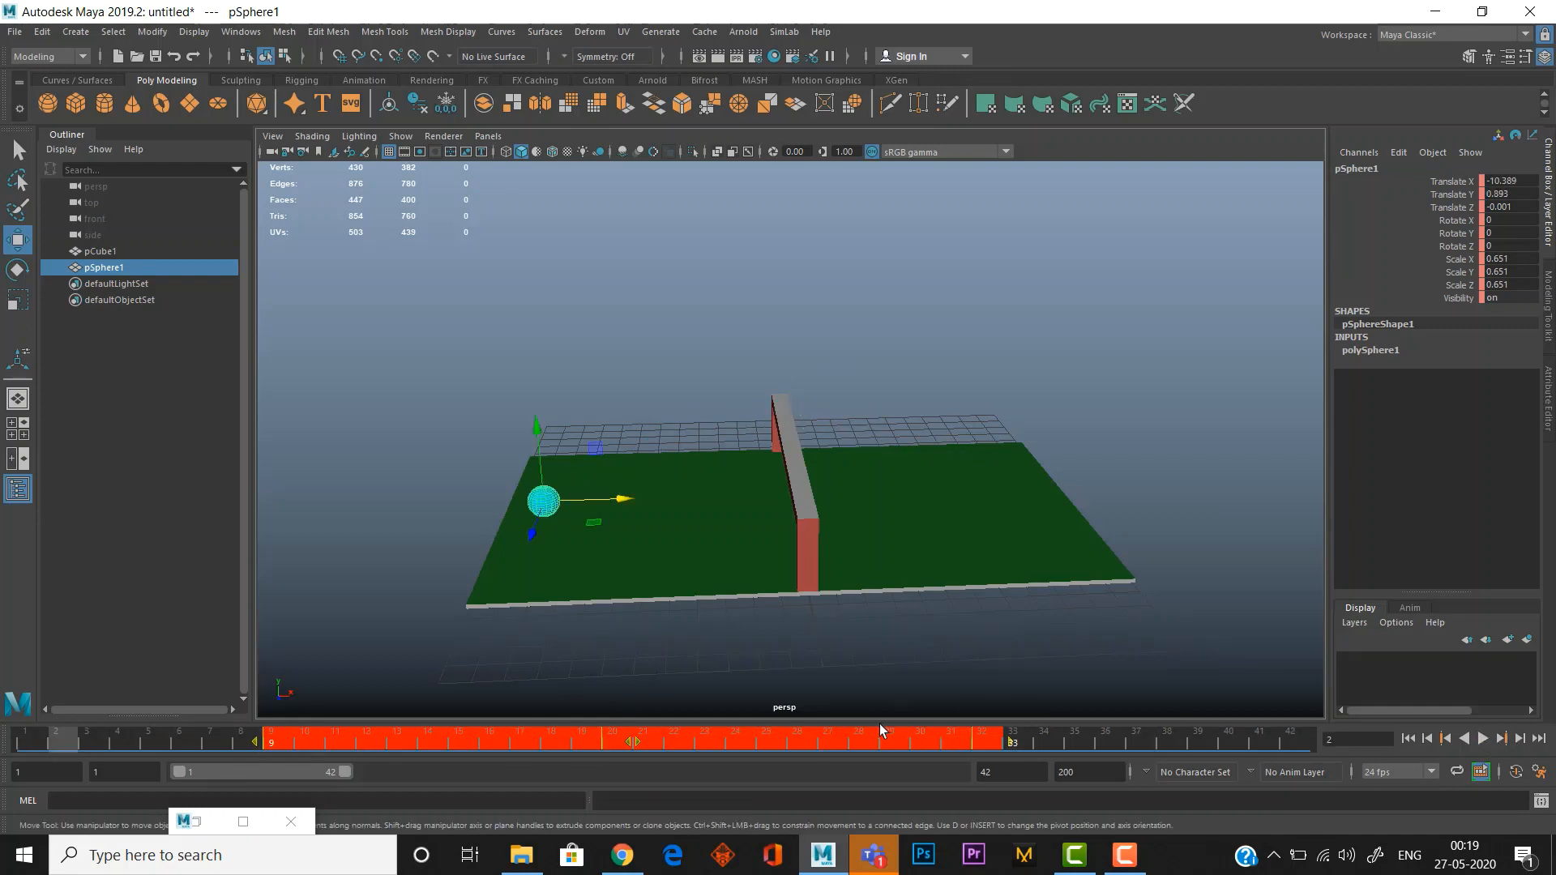
Step: Try compressing the selected range of keys to end at frame 20, play it, undo the scaling and clear the selection
key("alt+v")
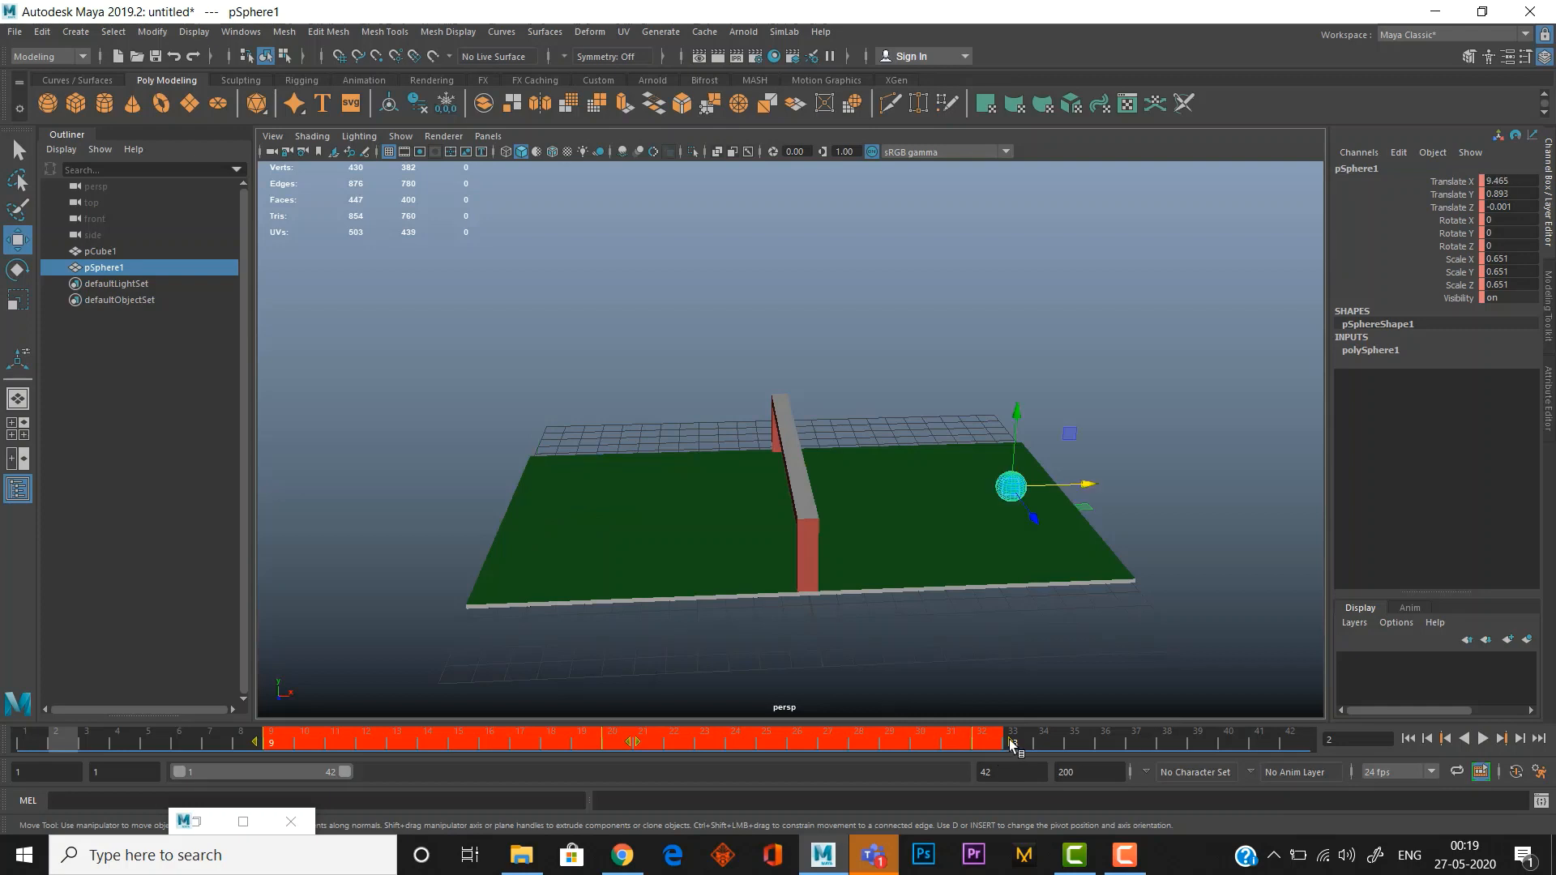
left_click_drag(1010, 739, 616, 744)
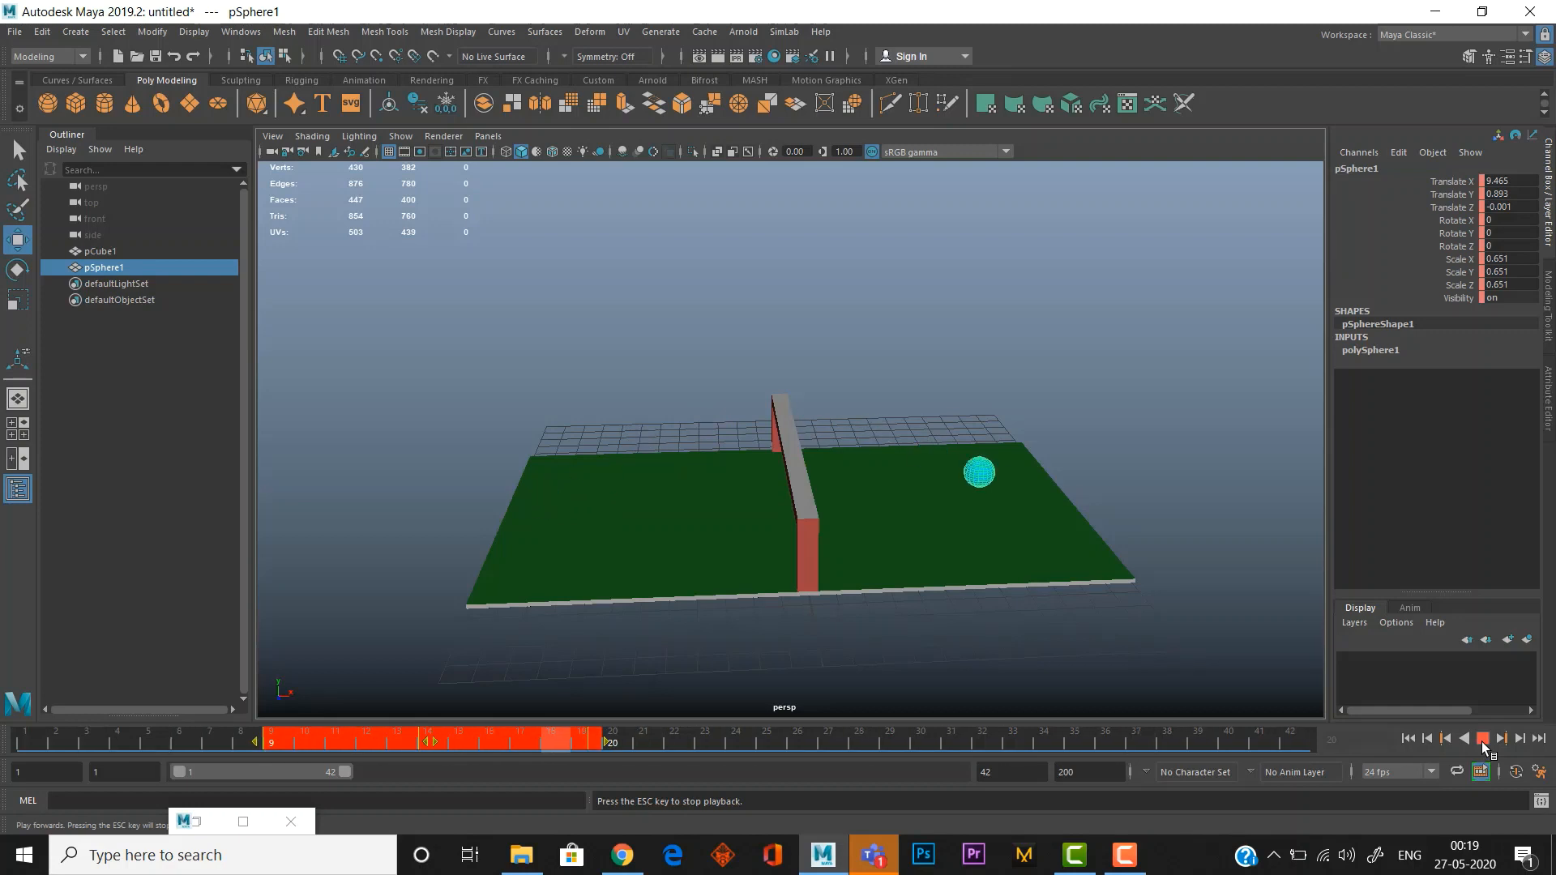
left_click(1483, 739)
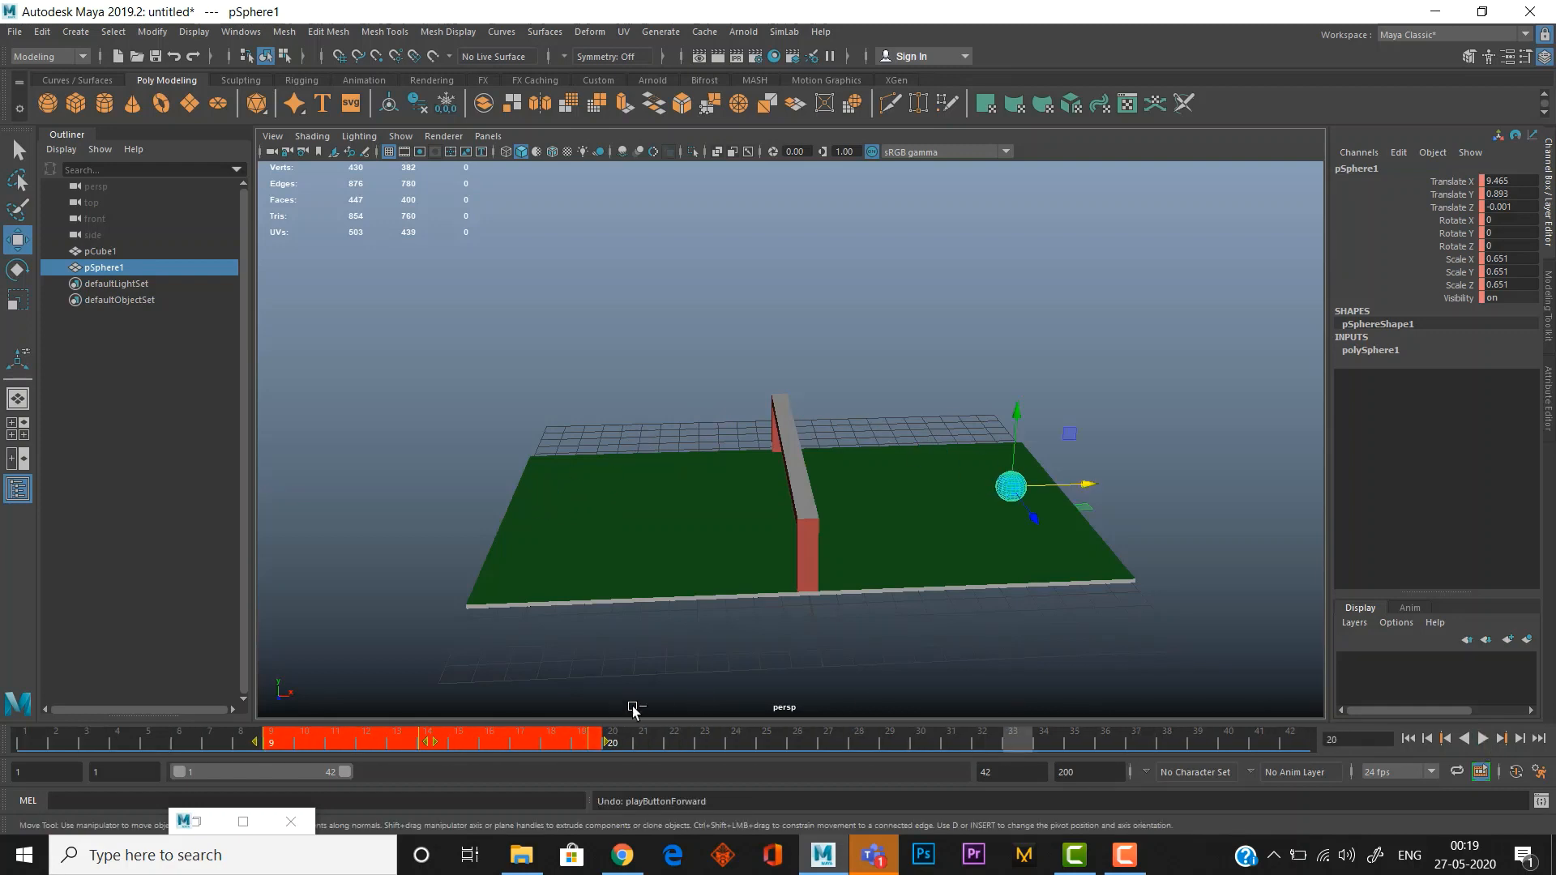
left_click(614, 739)
left_click(695, 671)
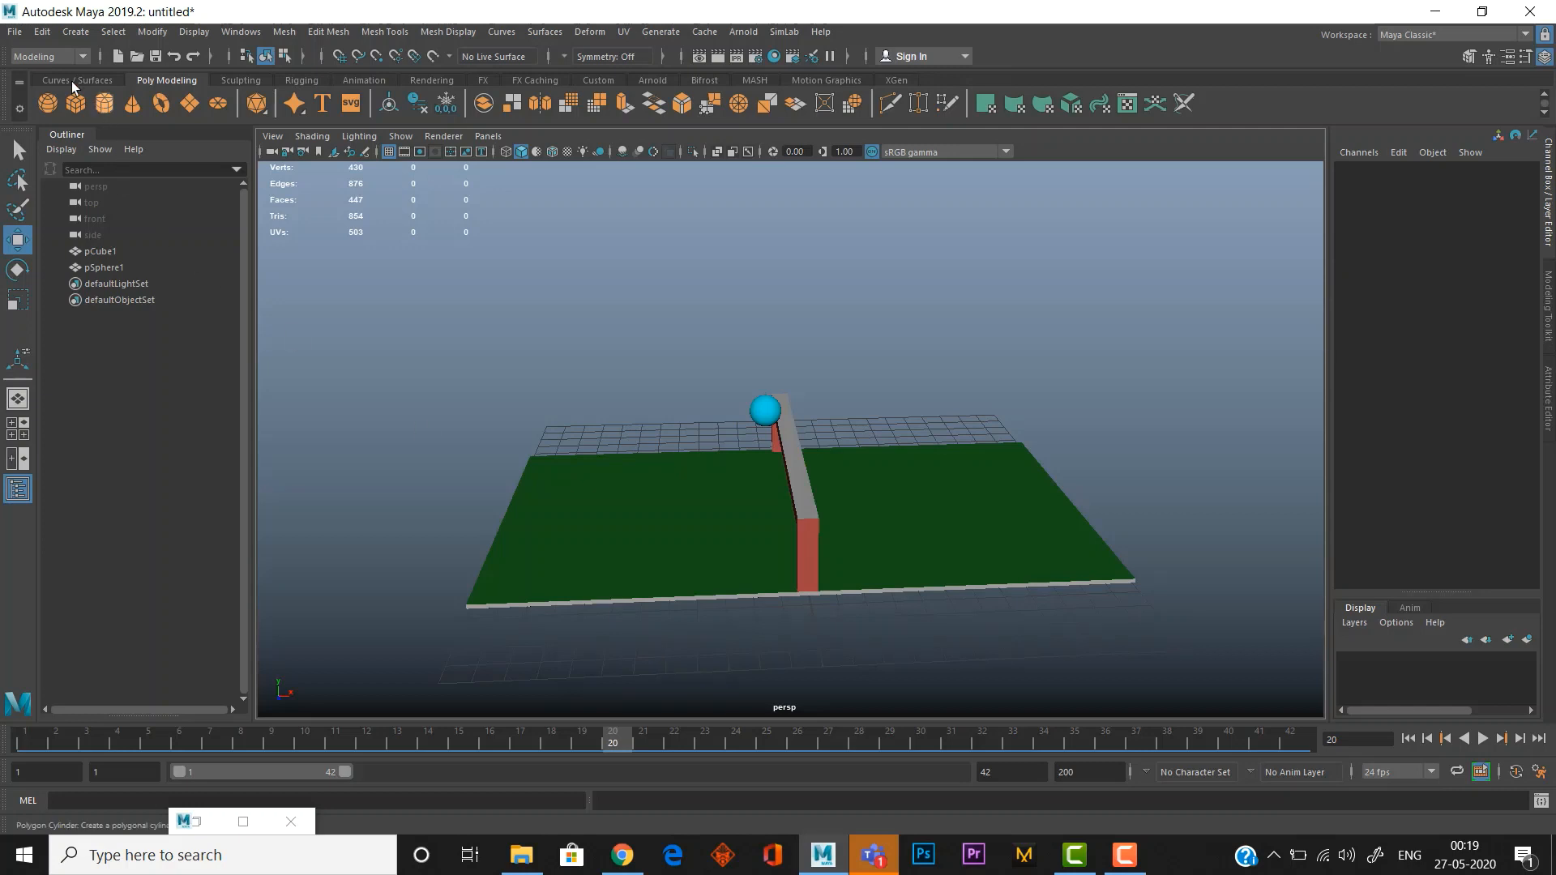
Step: Open the Graph Editor with the ball's animation curves loaded and place its window clear of the ball
left_click(51, 57)
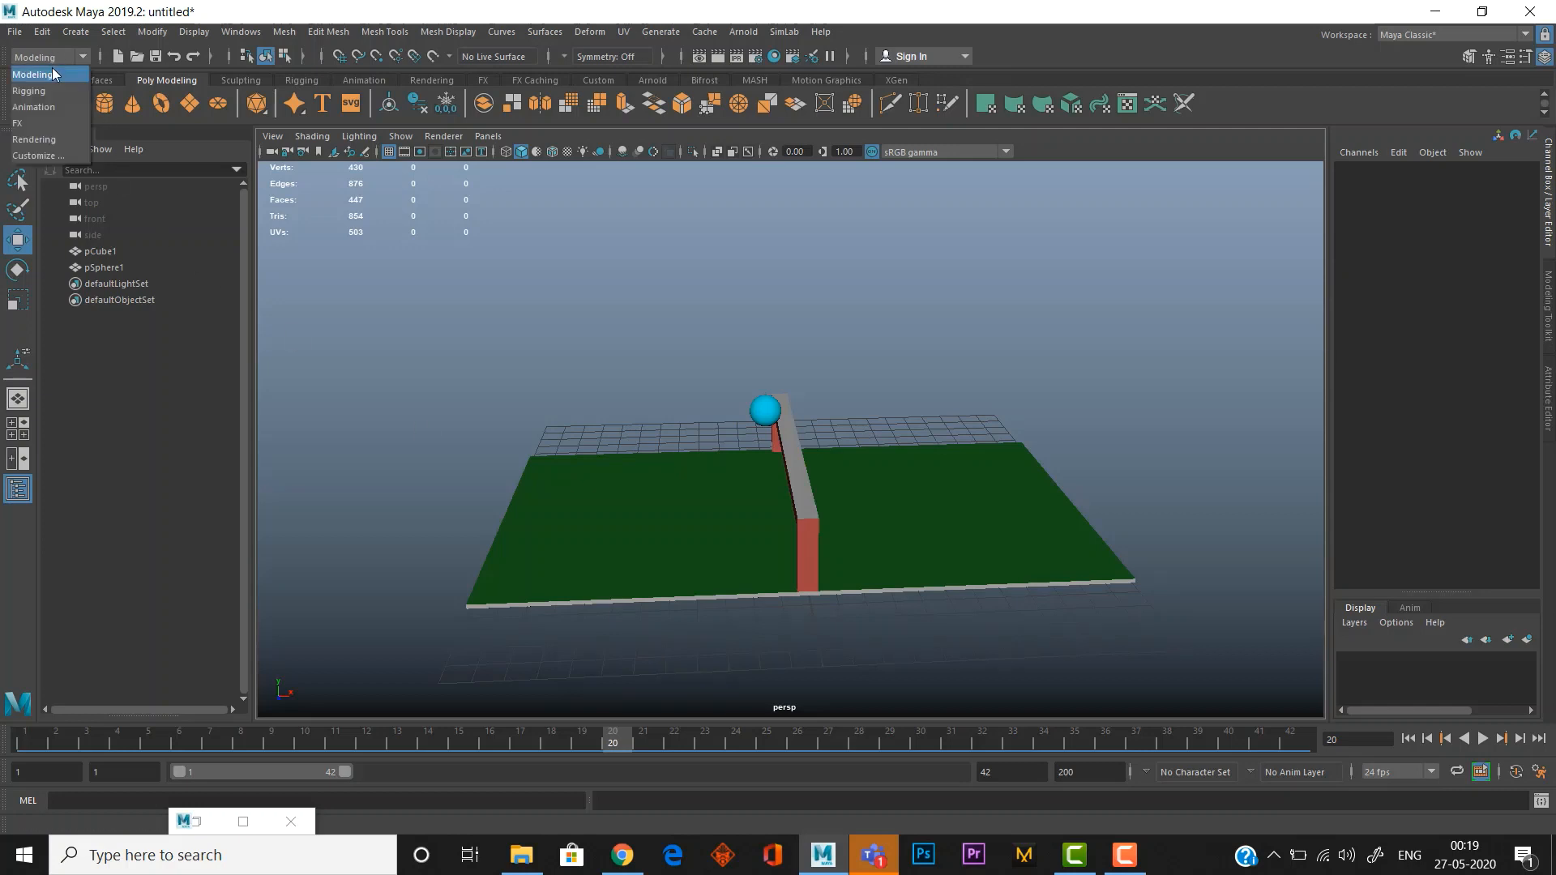
left_click(52, 74)
left_click(231, 31)
mouse_move(308, 111)
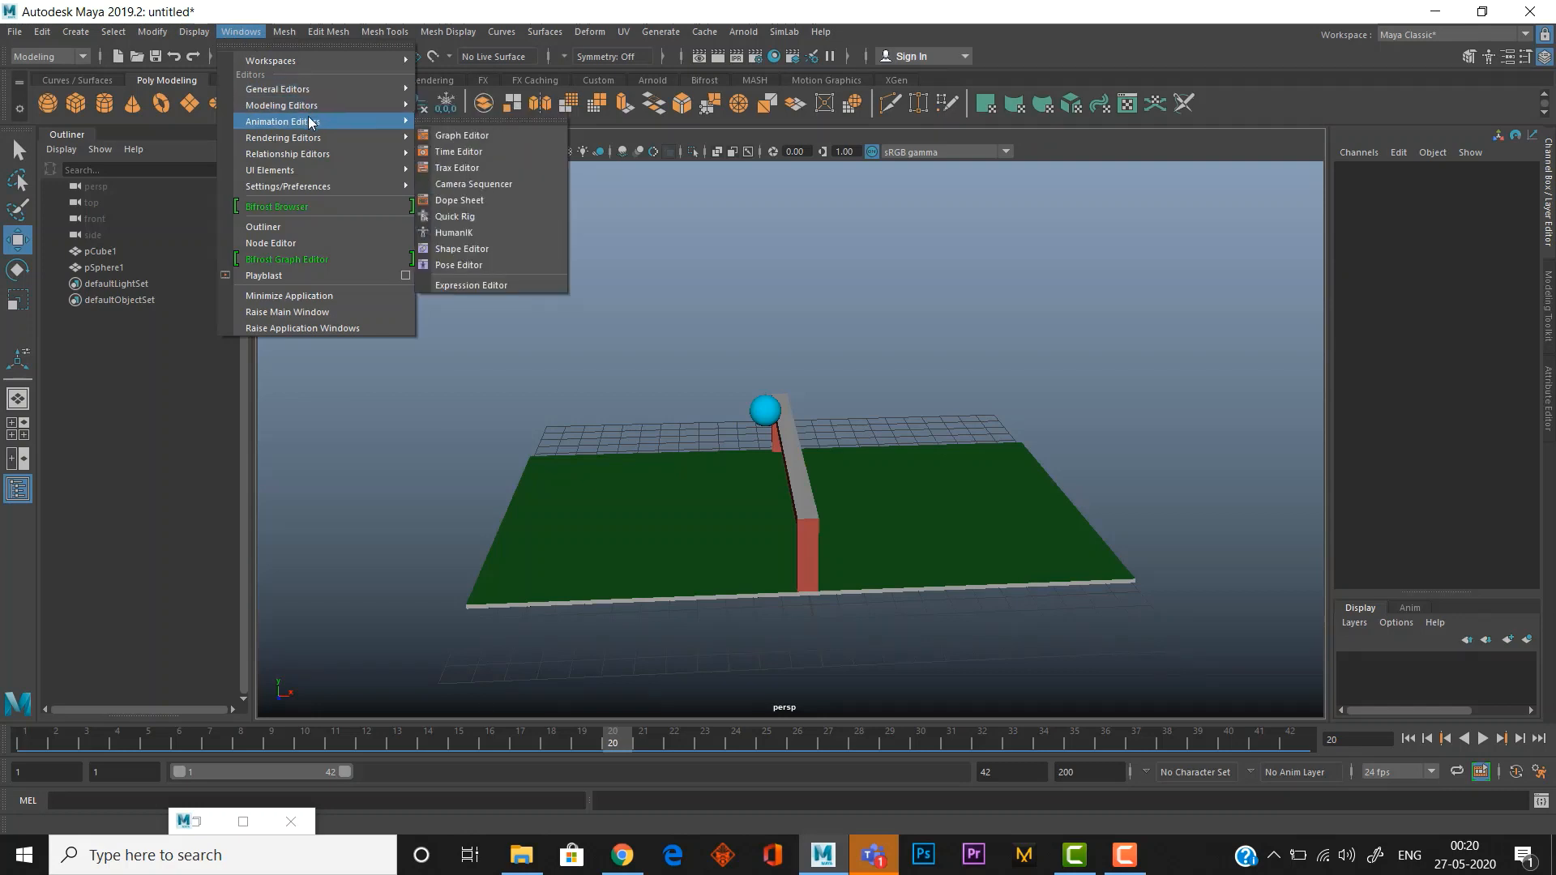
left_click(463, 134)
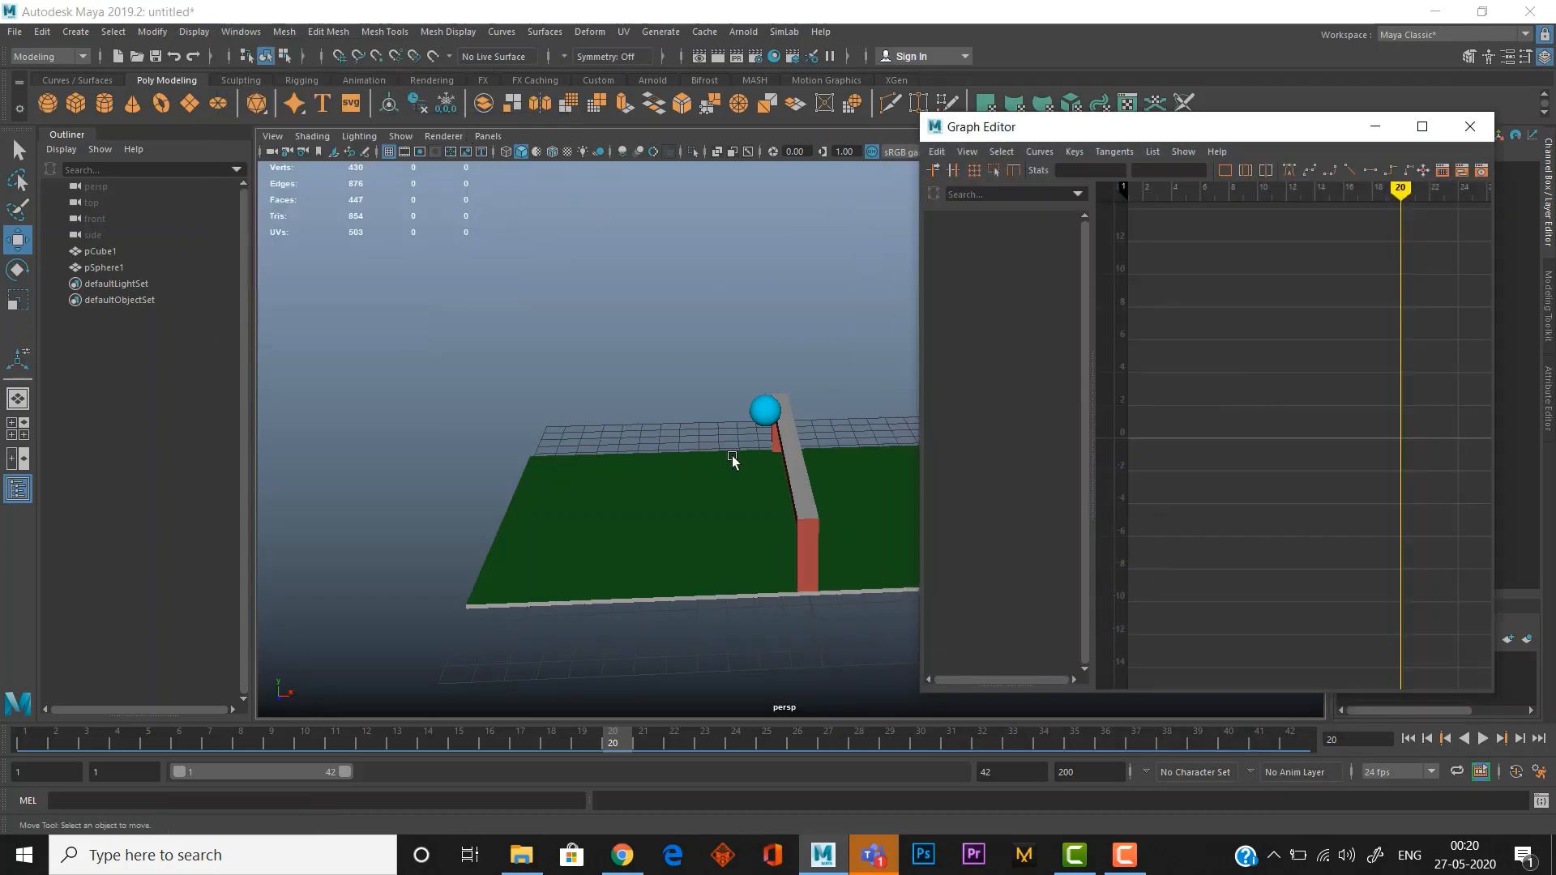
left_click(764, 413)
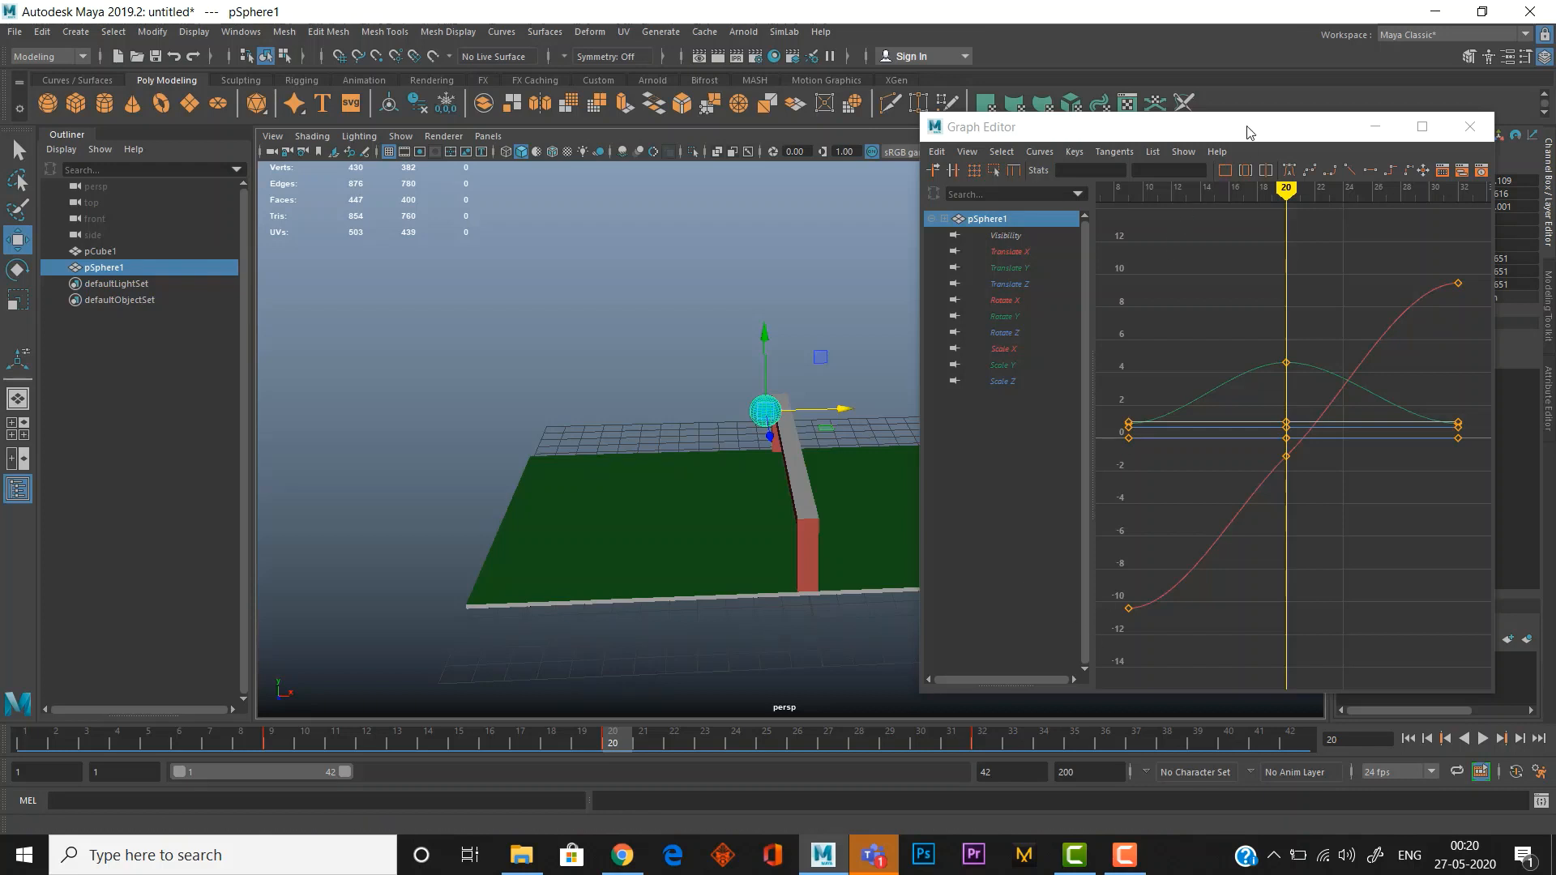
left_click_drag(1250, 133, 1164, 140)
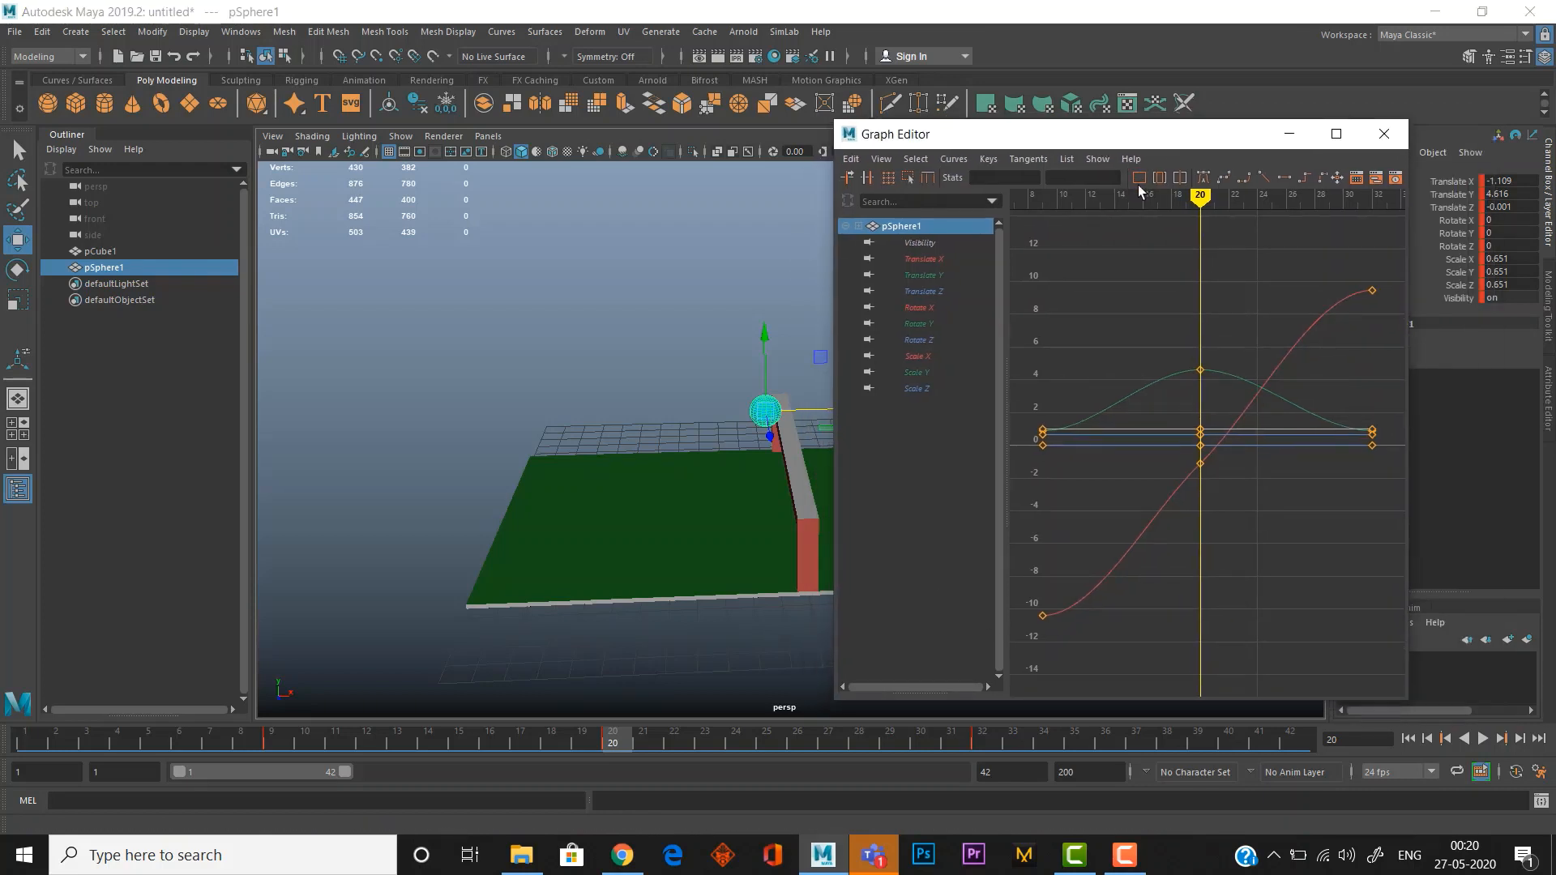
Step: Scrub back to frame 8 and inspect the ball's Translate X, Translate Y, Translate Z and Rotate X curves individually
mouse_move(1194, 195)
left_mouse_down()
mouse_move(1094, 195)
mouse_move(1232, 201)
mouse_move(1030, 198)
left_mouse_up()
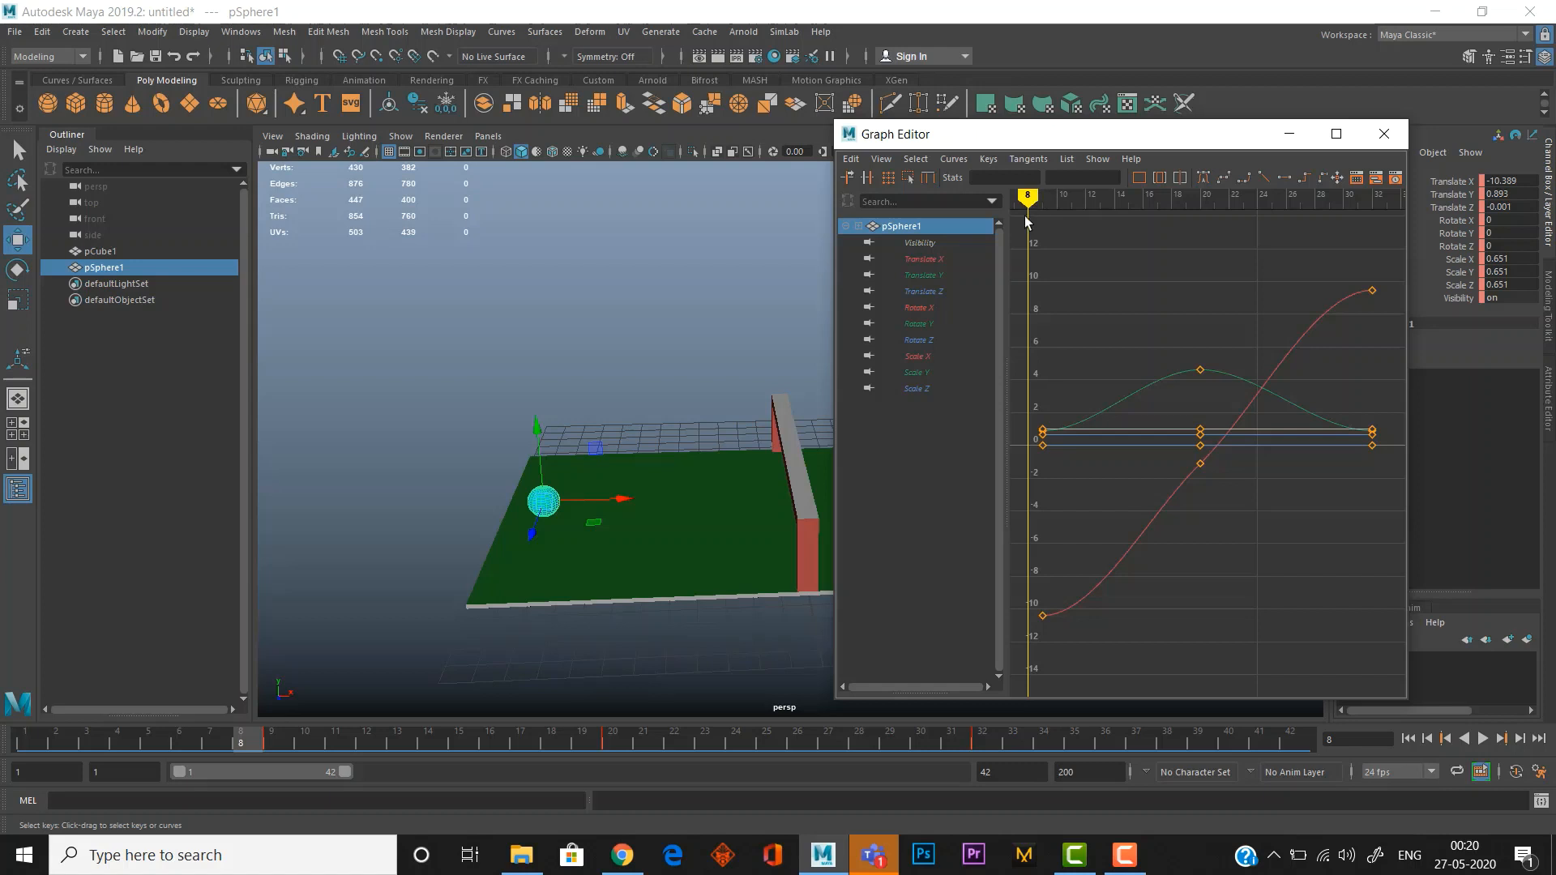
left_click(931, 258)
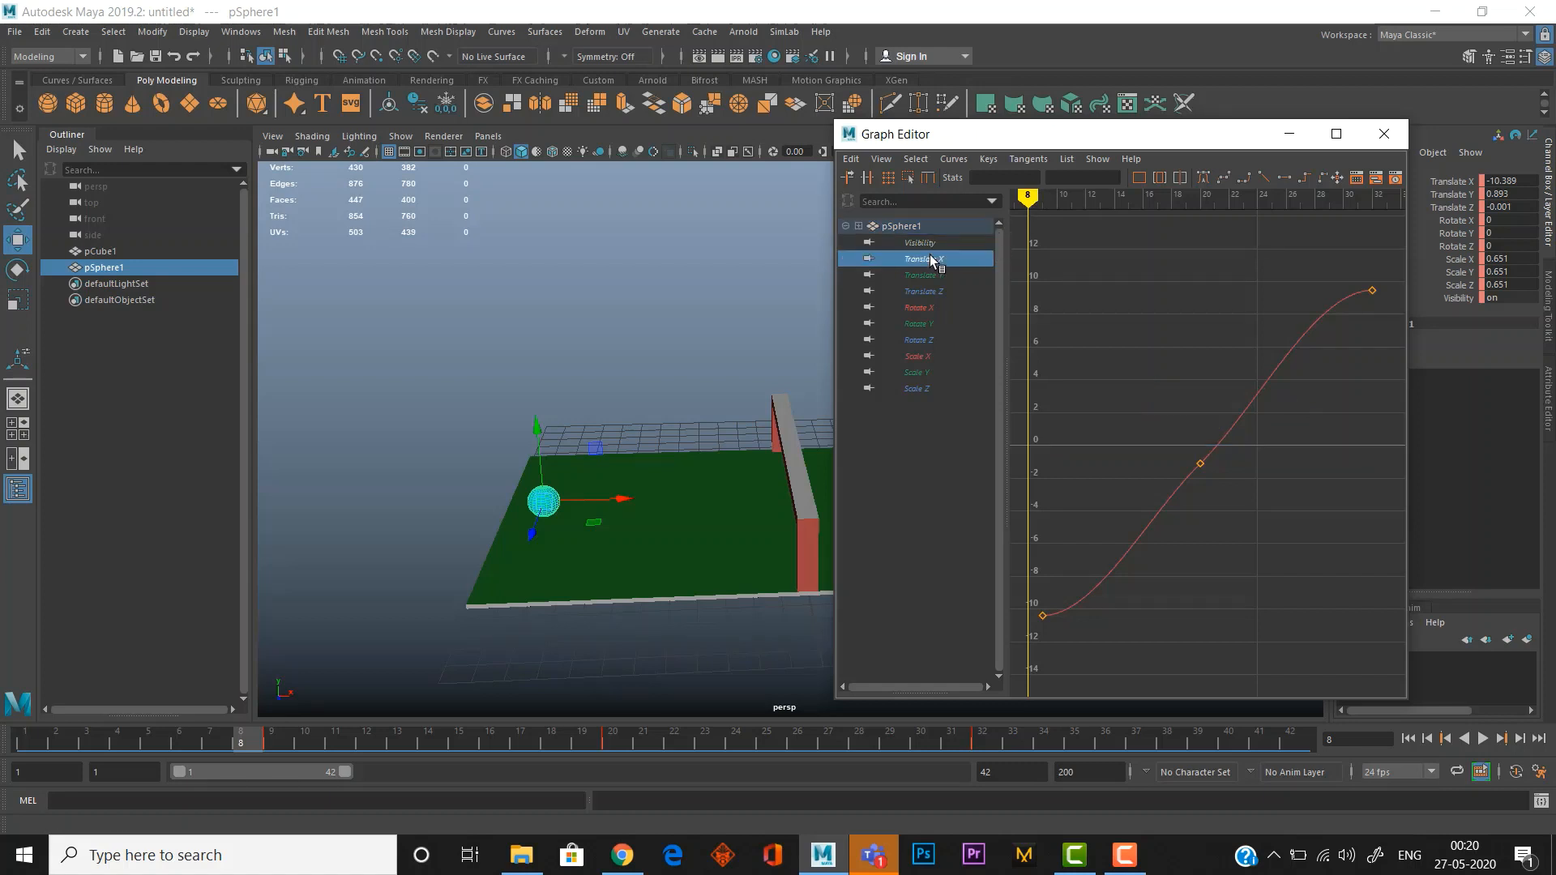
right_click(930, 258)
left_click(920, 276)
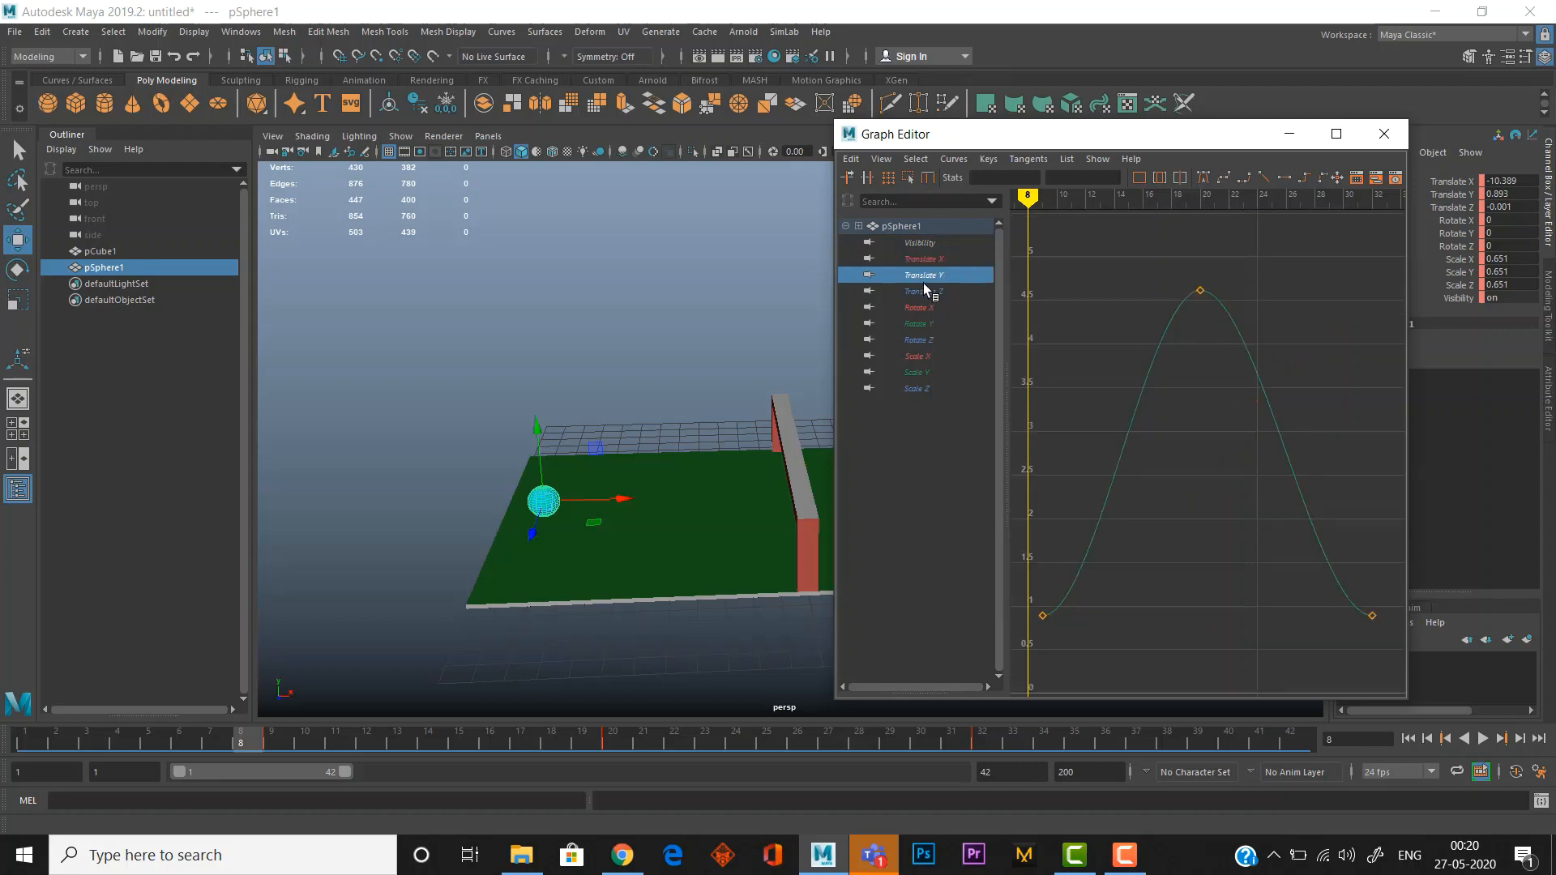
left_click(927, 290)
left_click(924, 307)
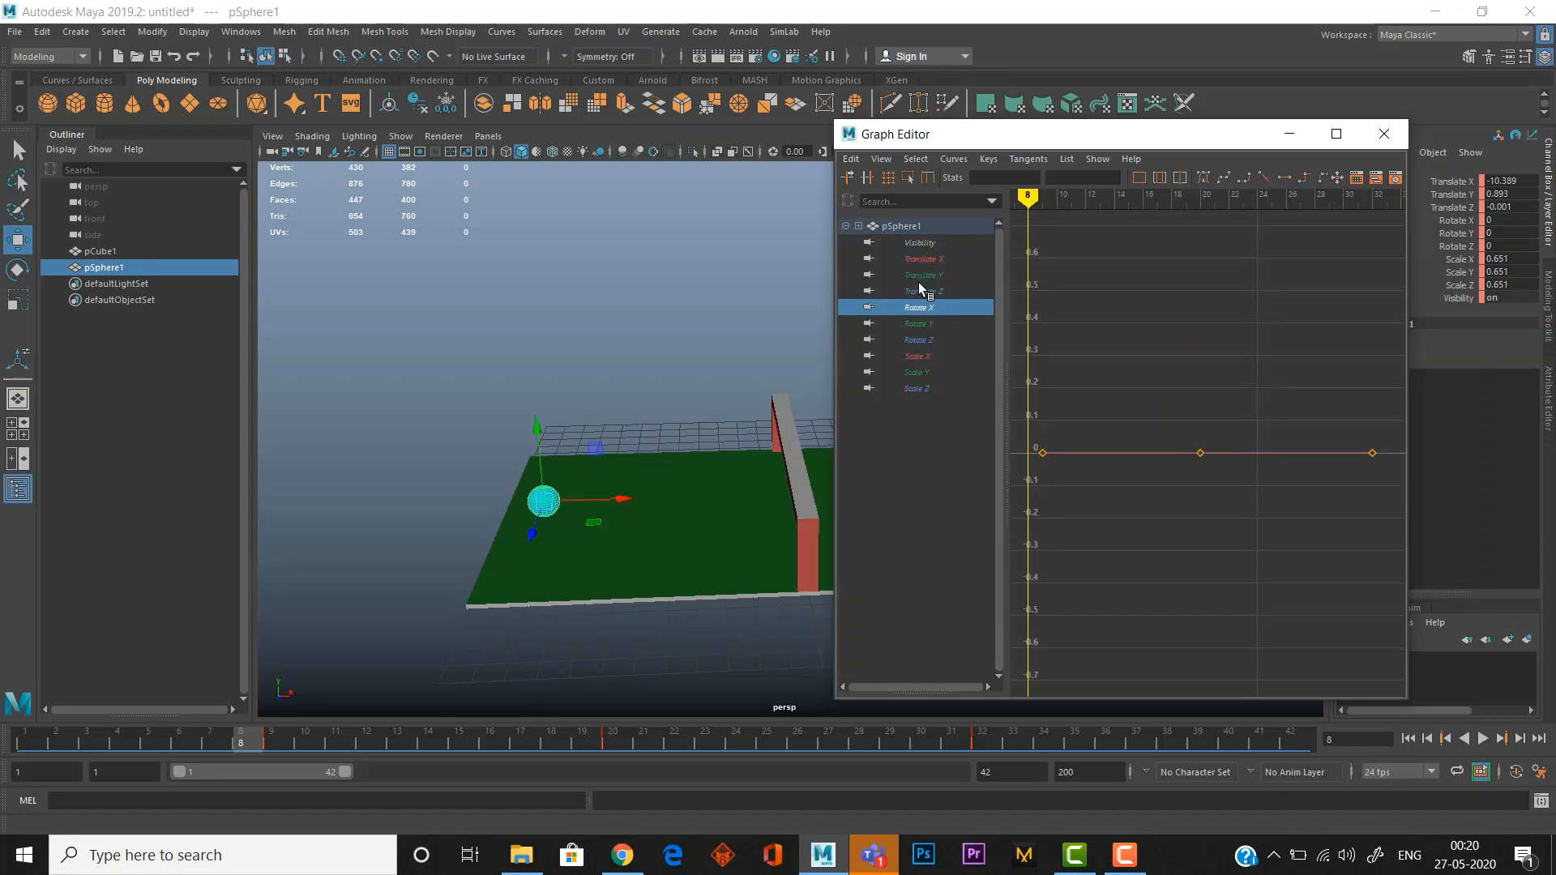
Step: Test a slight downward tilt of the Translate X curve's frame 9 tangent in playback, and angle that tangent steeply upward
left_click(915, 259)
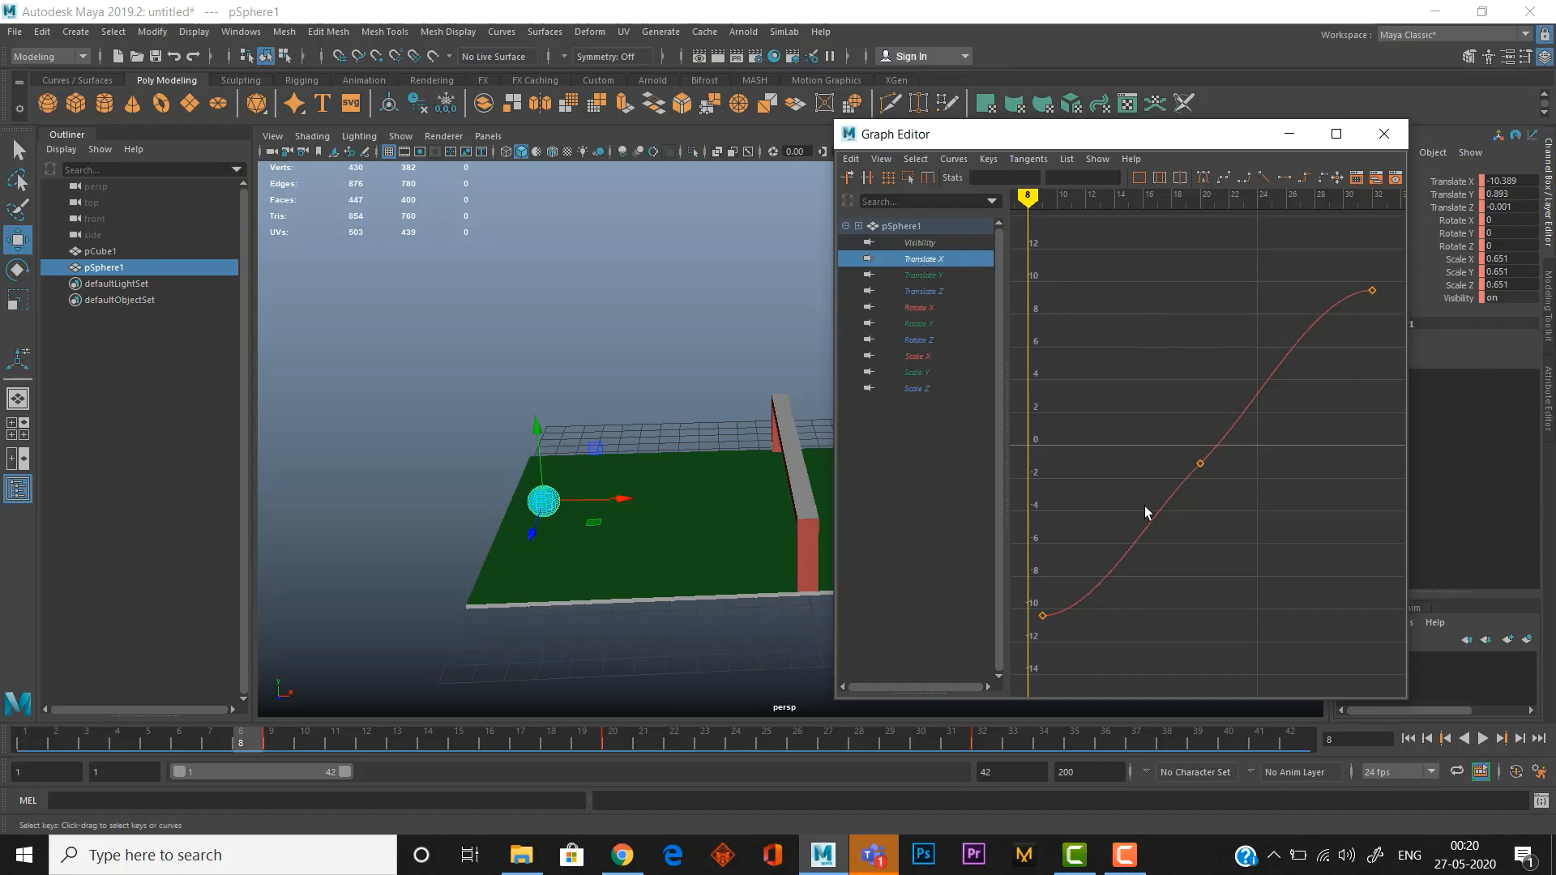
left_click_drag(1236, 506, 1136, 409)
mouse_move(1069, 635)
left_mouse_down()
mouse_move(1032, 596)
mouse_move(1140, 605)
mouse_move(1101, 563)
mouse_move(1116, 608)
mouse_move(1074, 625)
left_mouse_up()
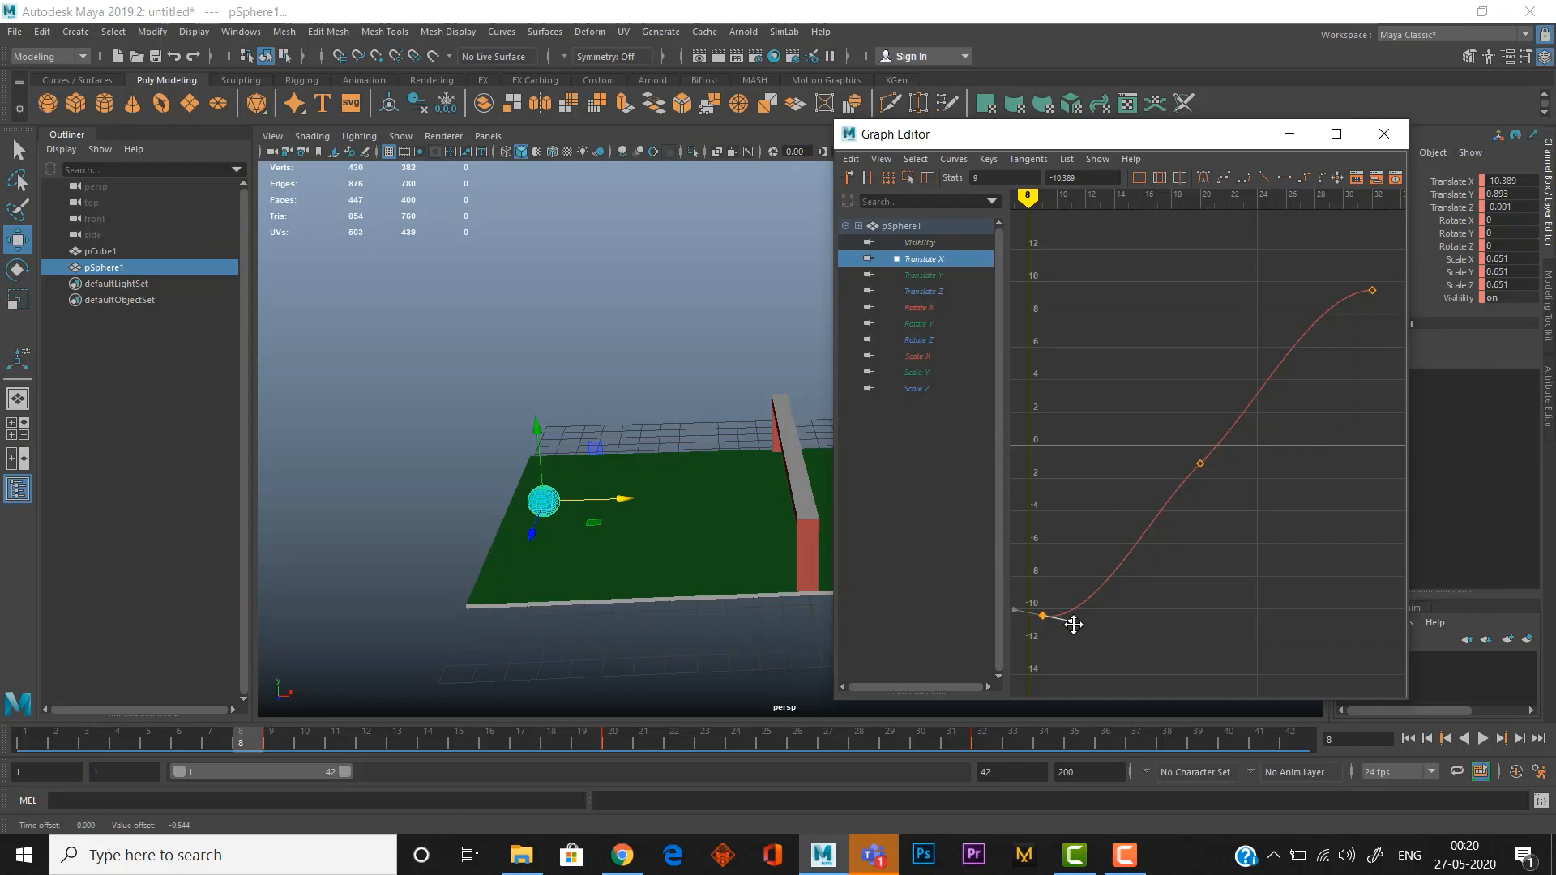
left_click_drag(1073, 624, 1073, 623)
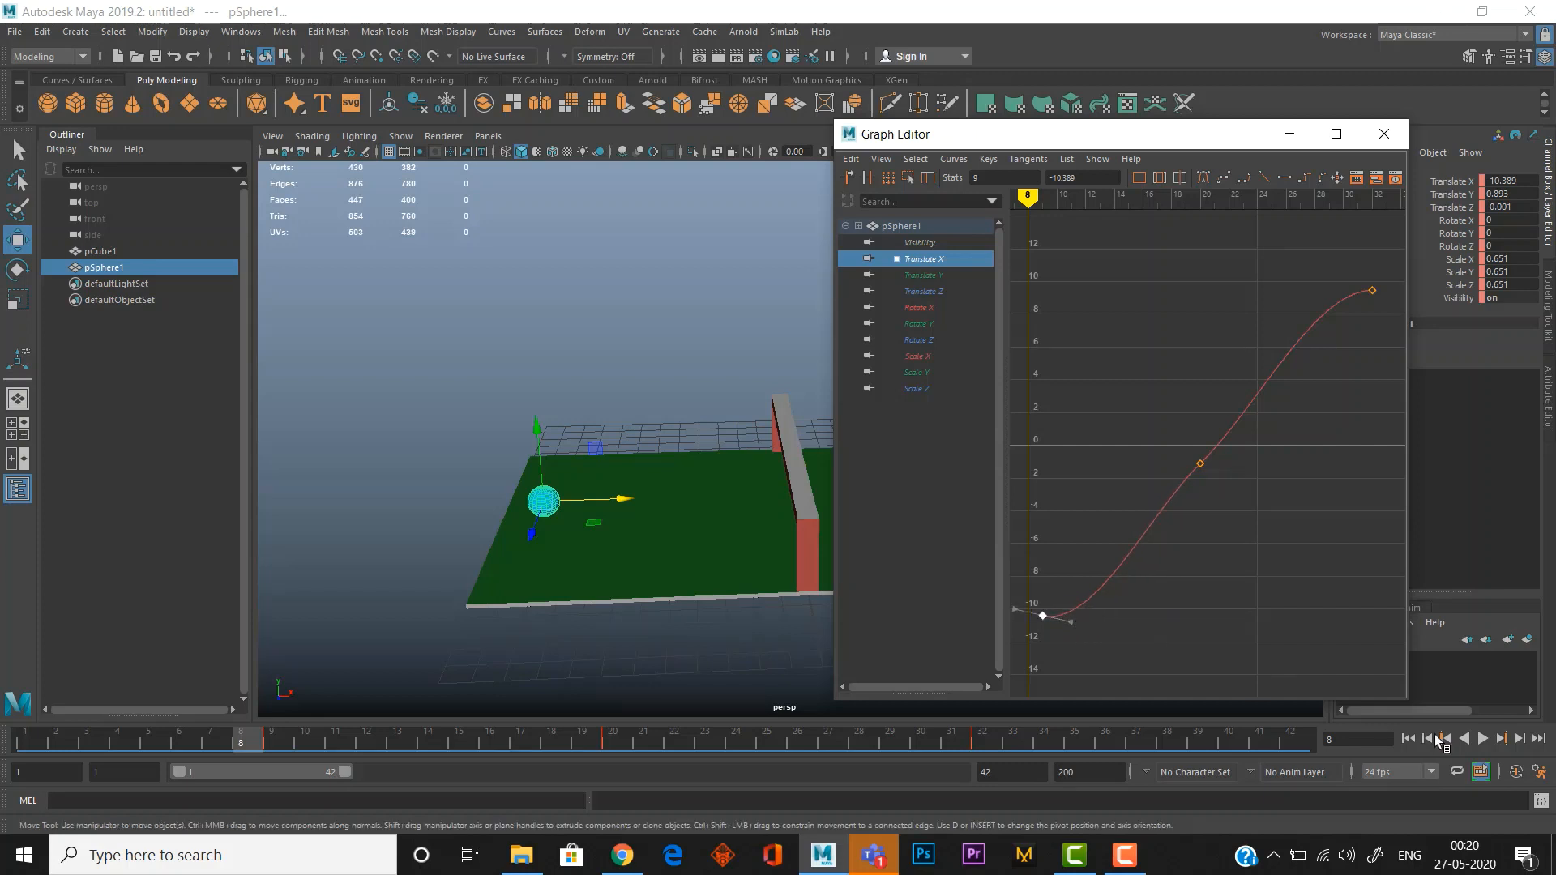
left_click(1483, 740)
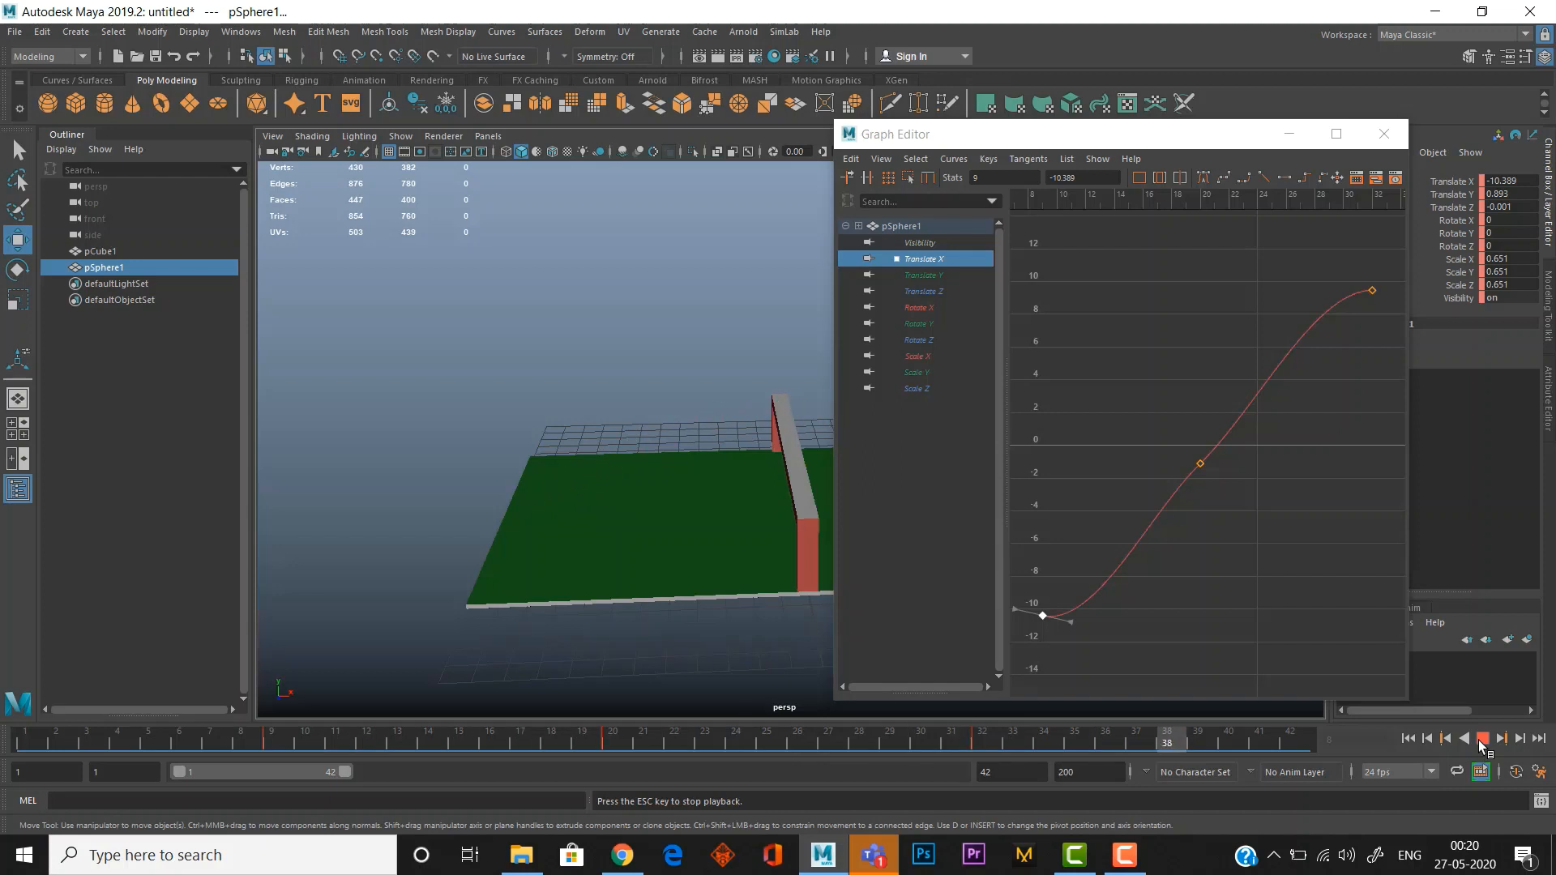
left_click(1483, 740)
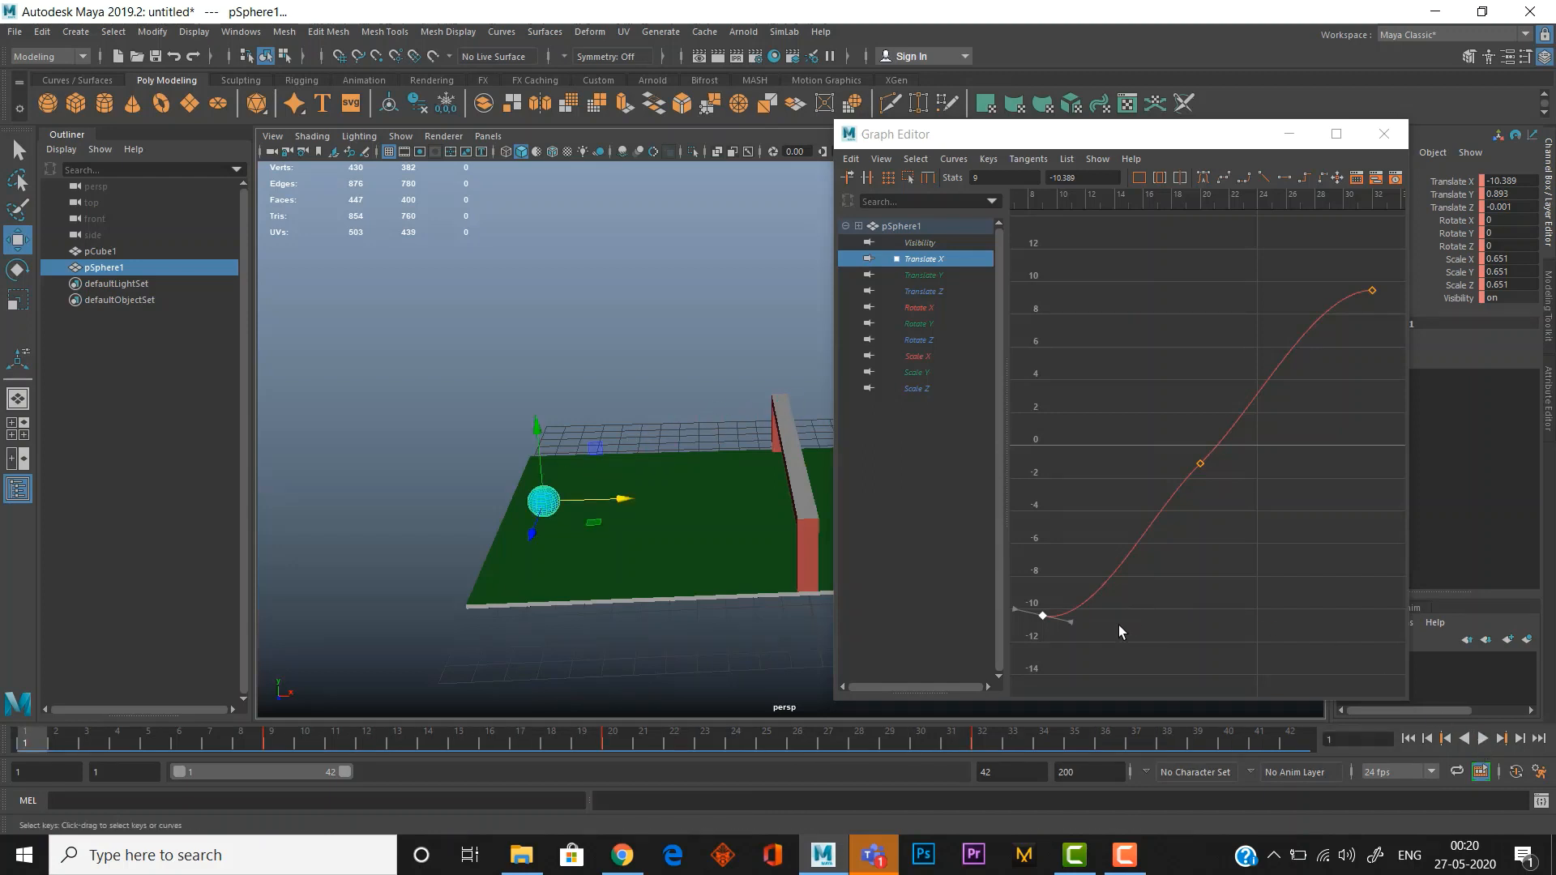
mouse_move(1070, 623)
left_mouse_down()
mouse_move(1054, 577)
mouse_move(1064, 594)
left_mouse_up()
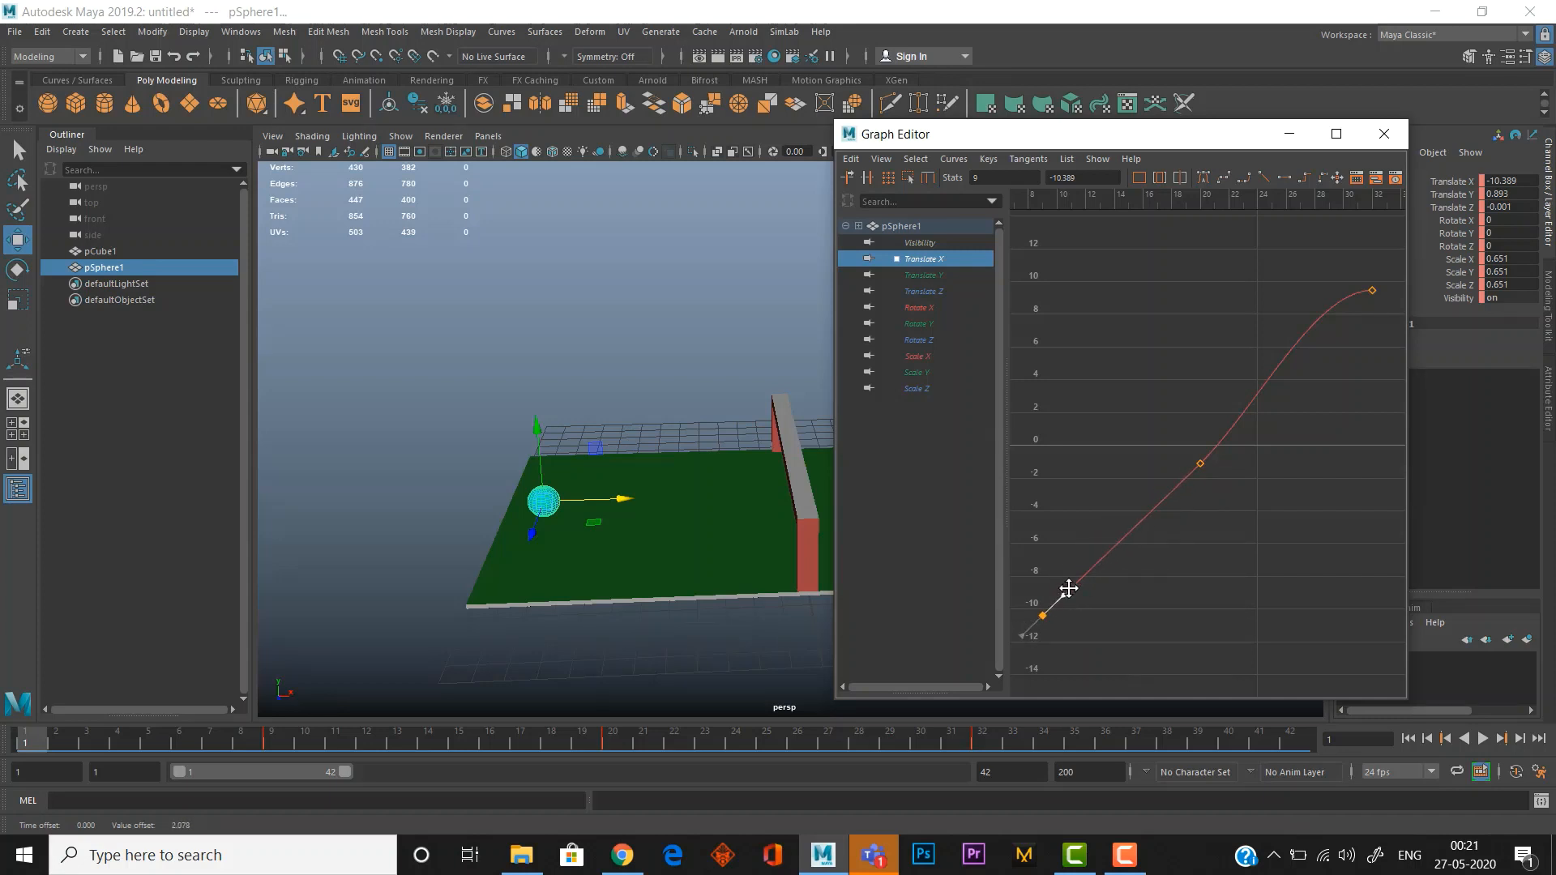
Step: Play the animation to check the steep frame 9 tangent on Translate X, and reposition the Graph Editor window
left_click(1483, 738)
left_click(1482, 737)
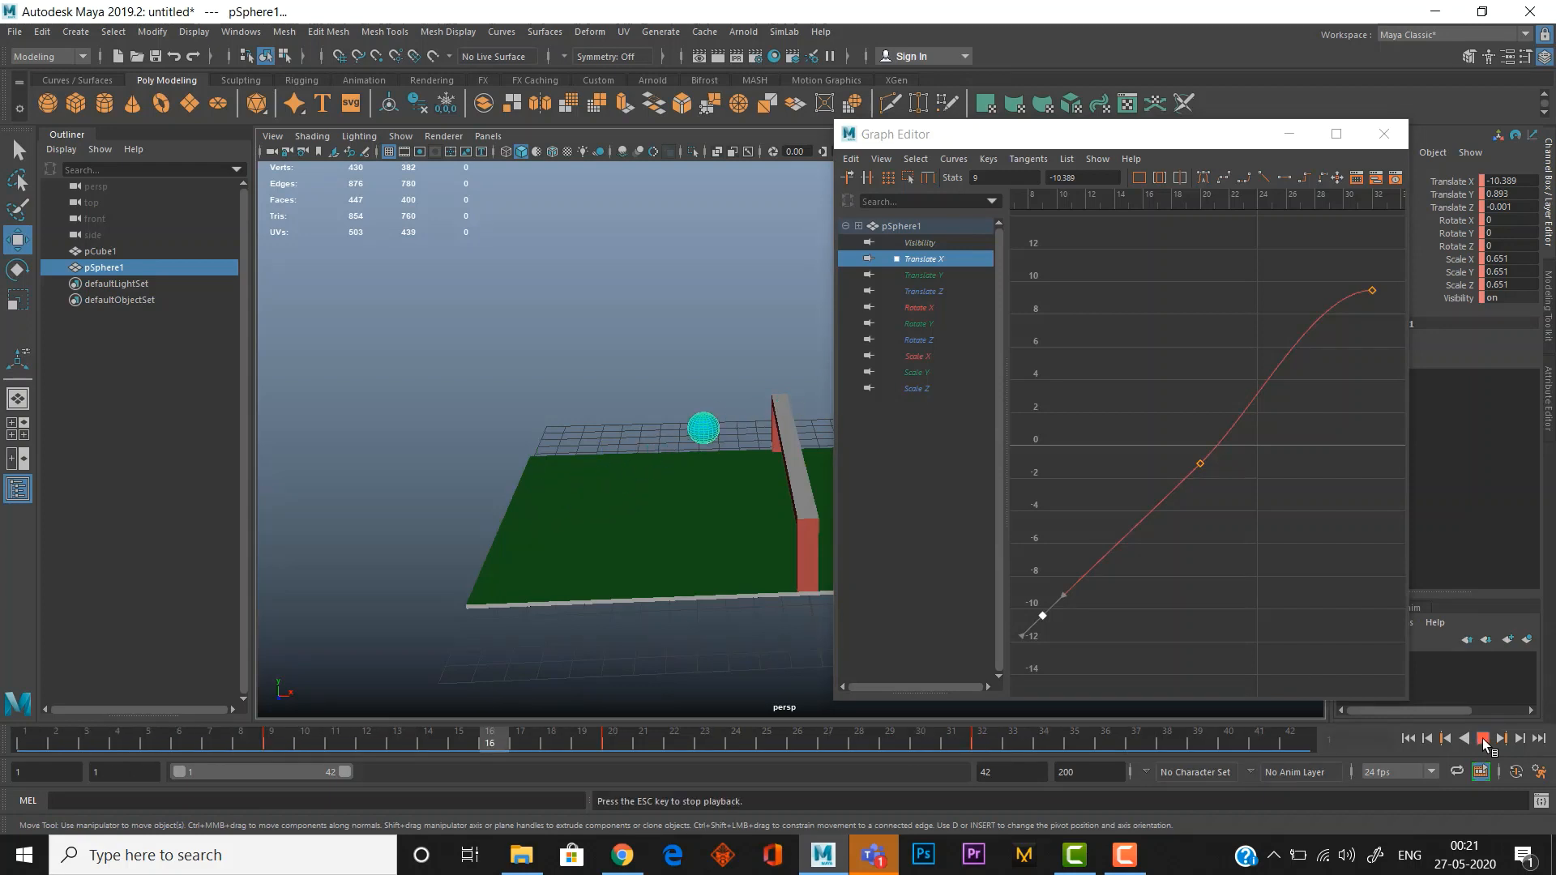
left_click(1482, 737)
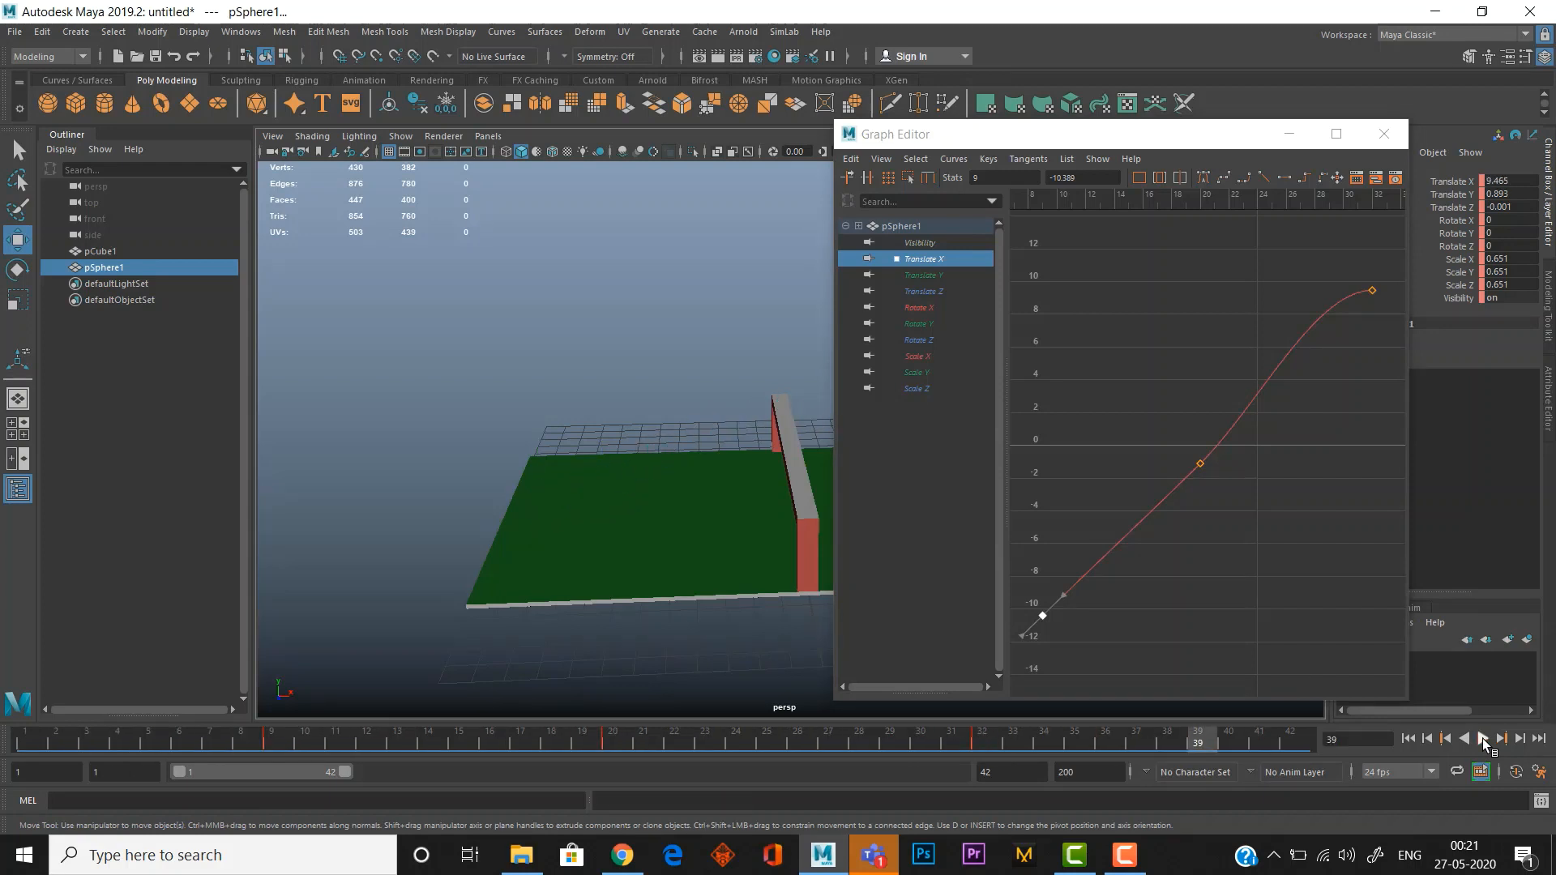
left_click_drag(1215, 135, 1291, 95)
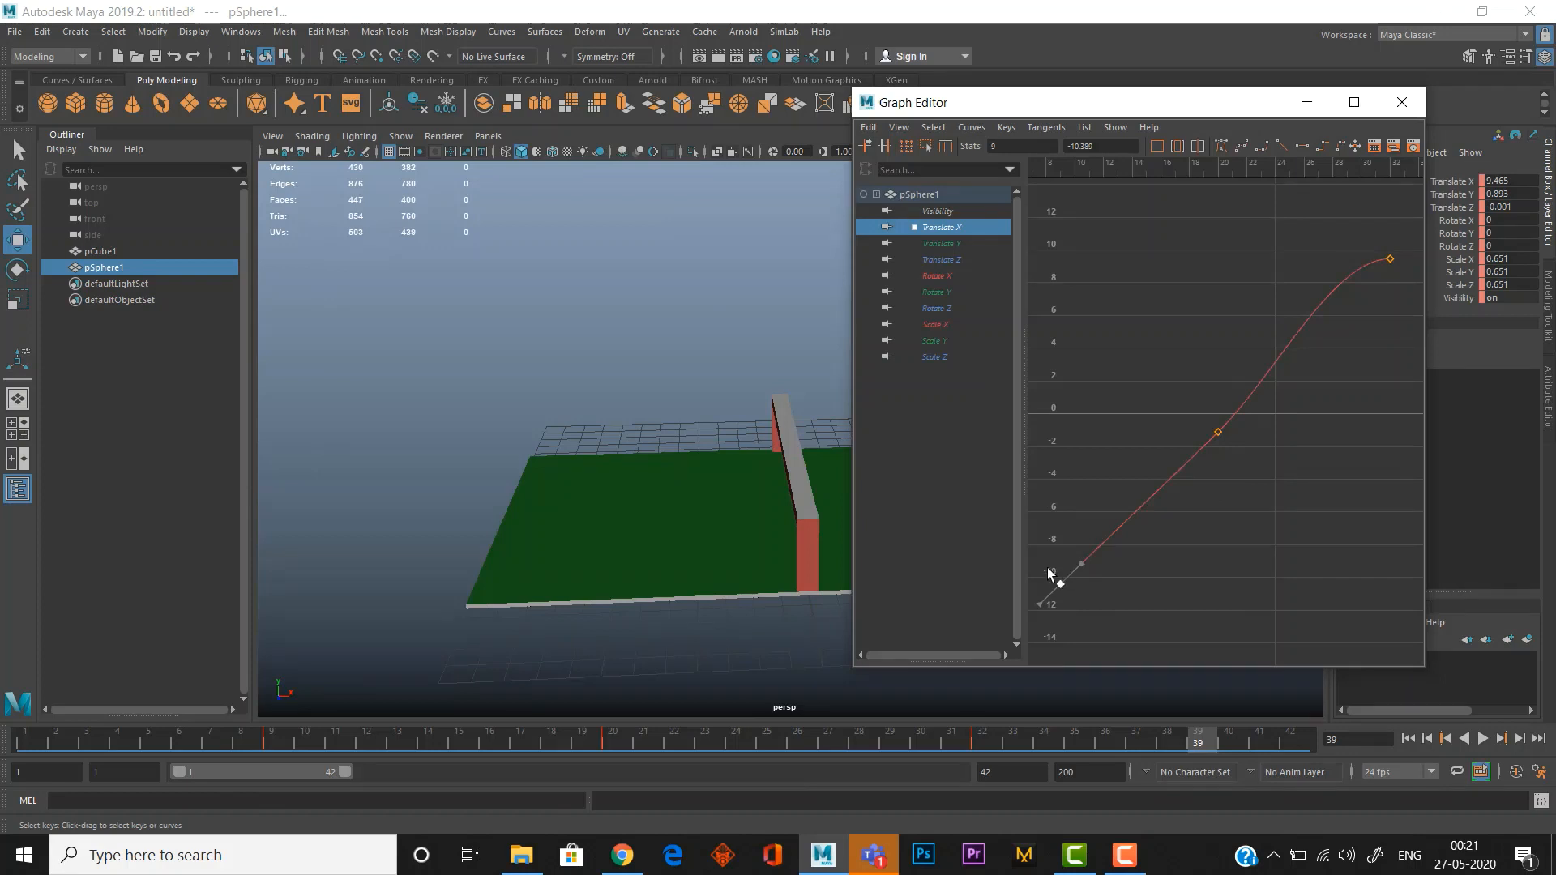
Step: Try Auto and Spline tangents in turn on the Translate X key at frame 9, playing the animation after each
left_click_drag(1045, 567, 1097, 611)
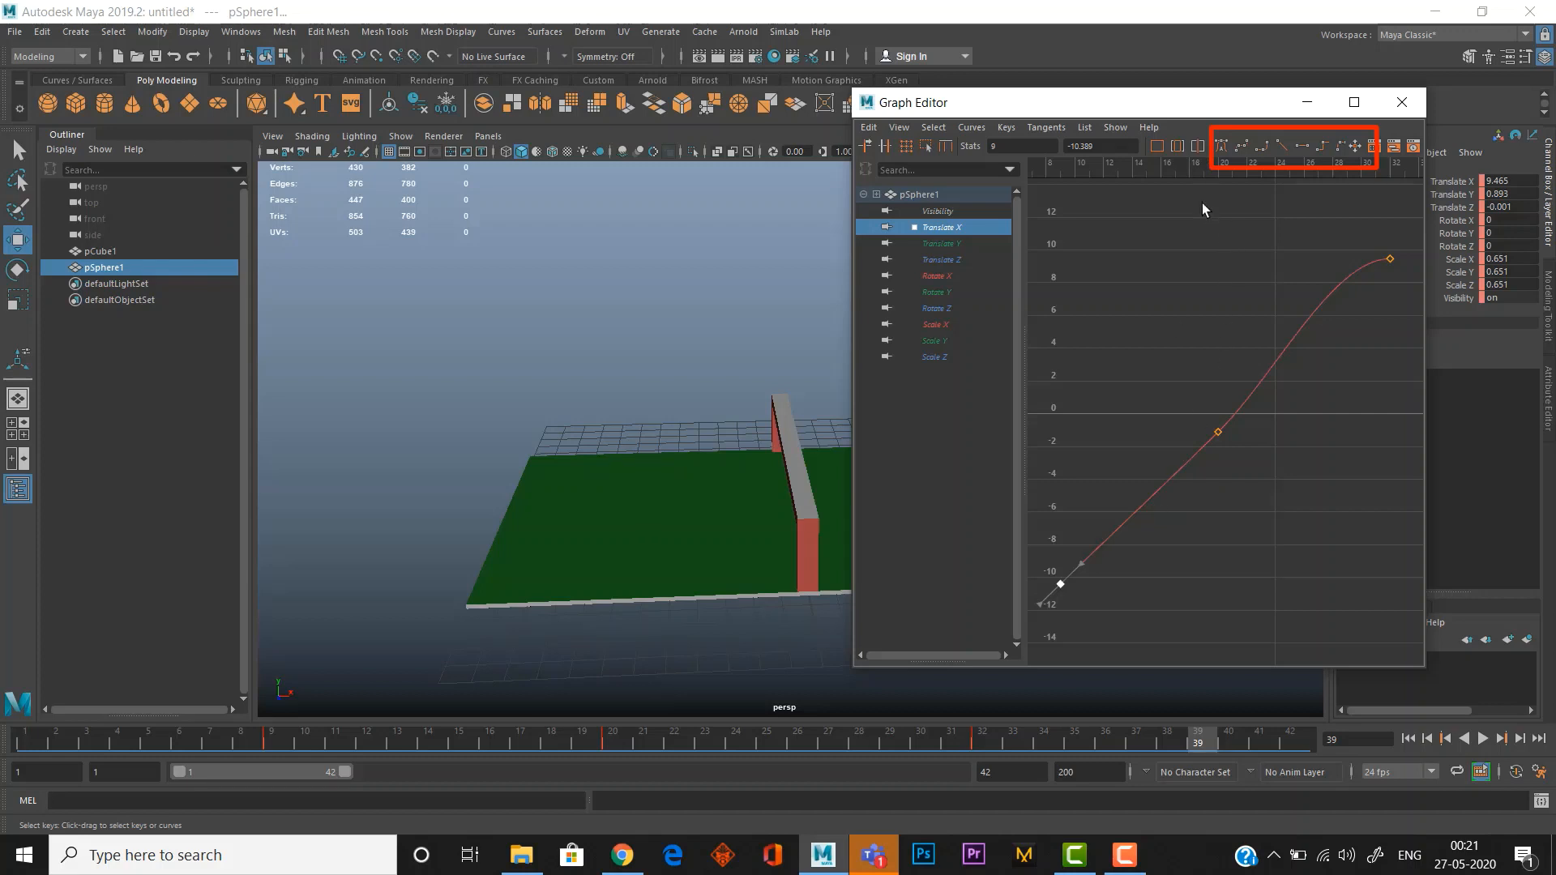
left_click(1222, 146)
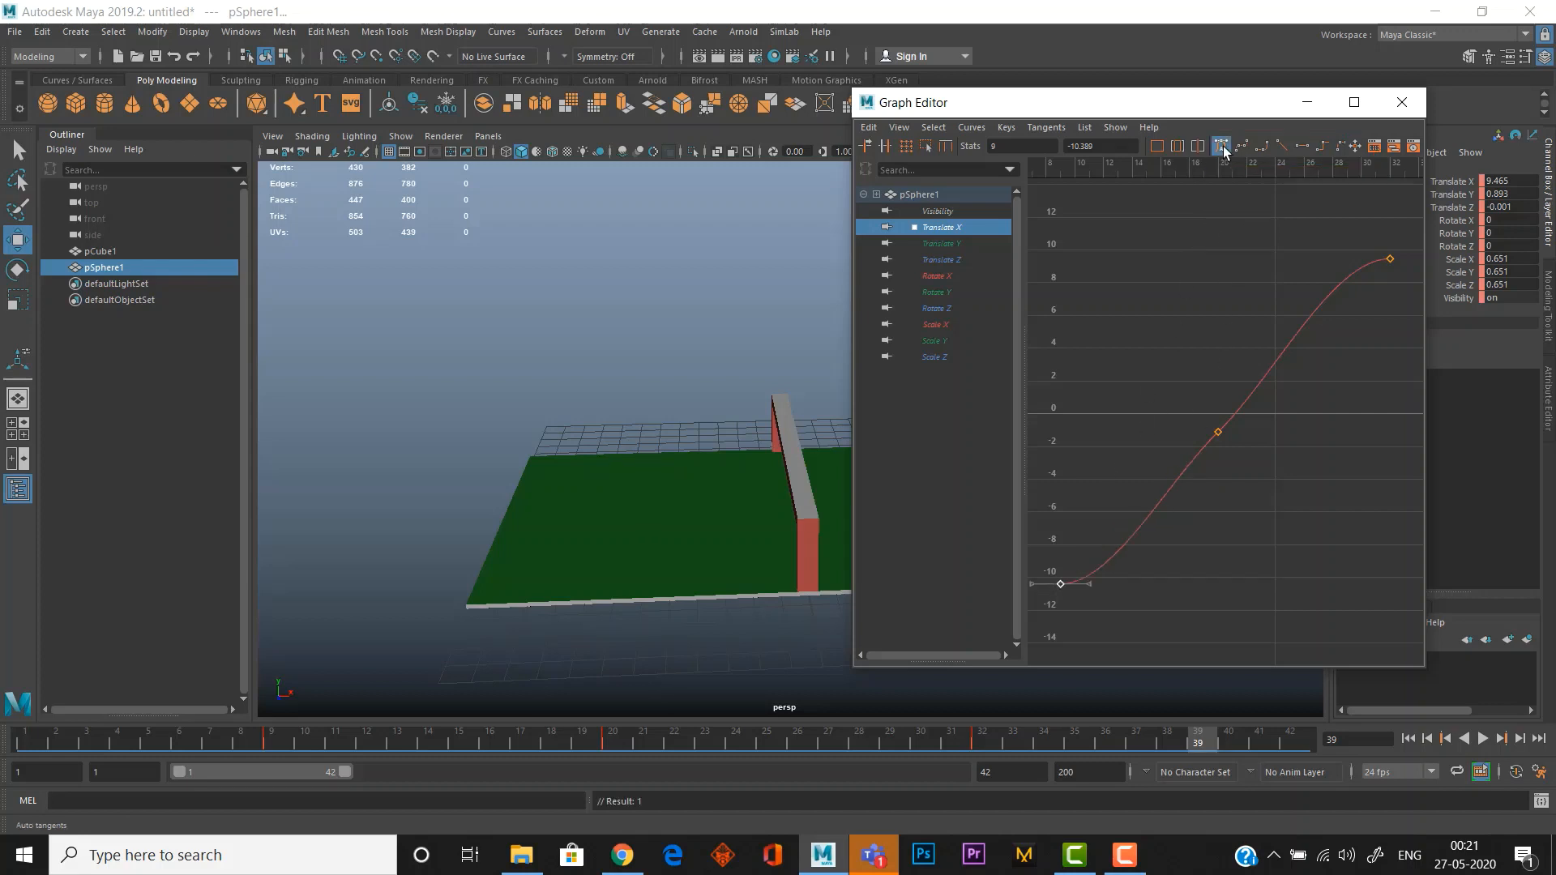
left_click(1483, 739)
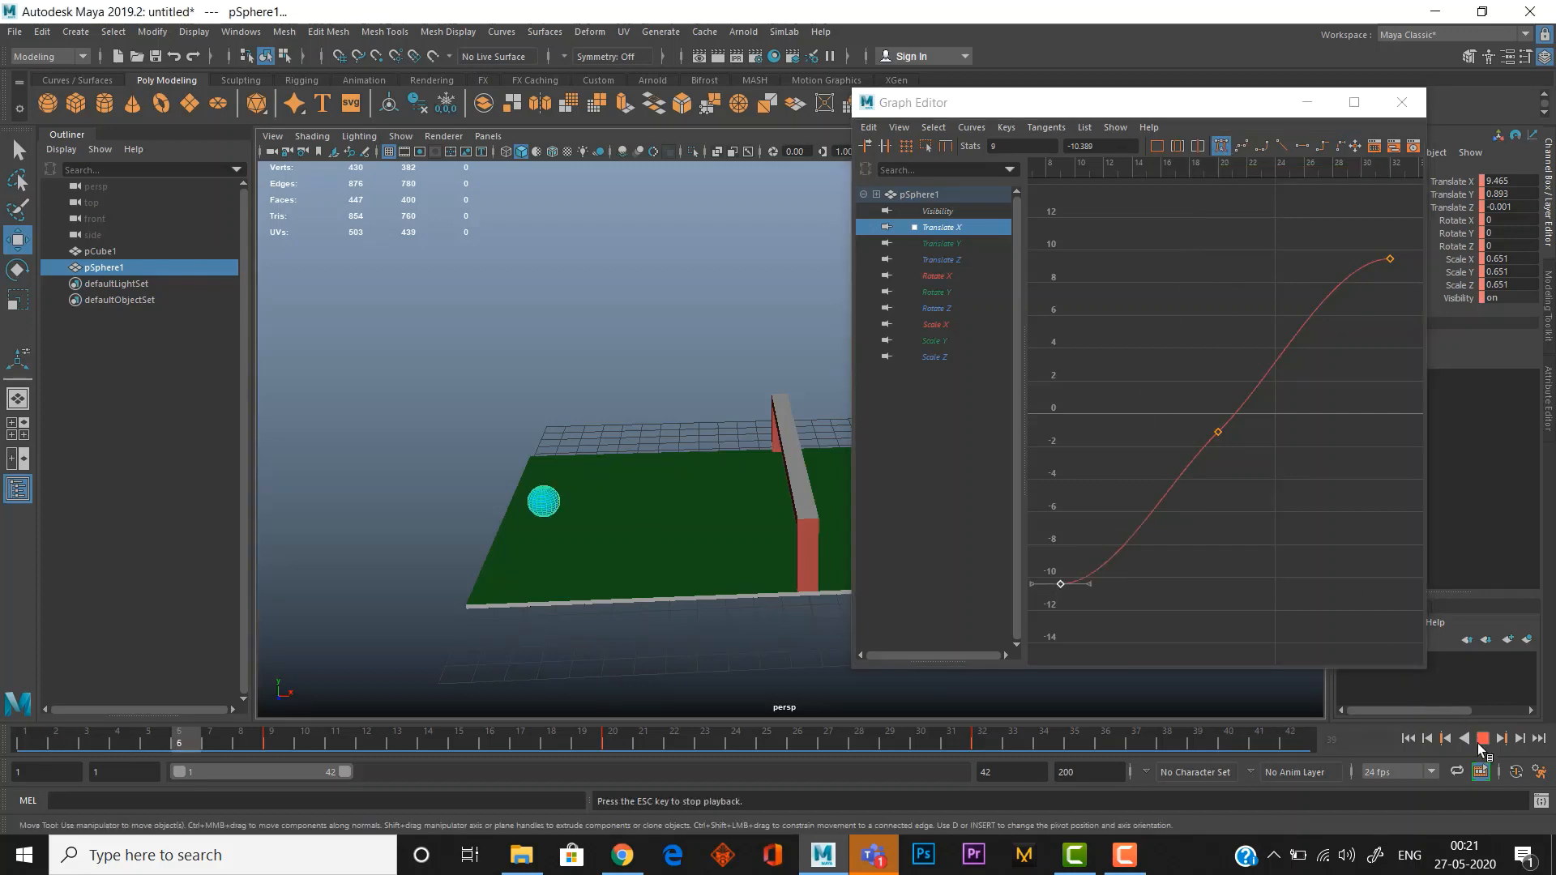
left_click(1483, 738)
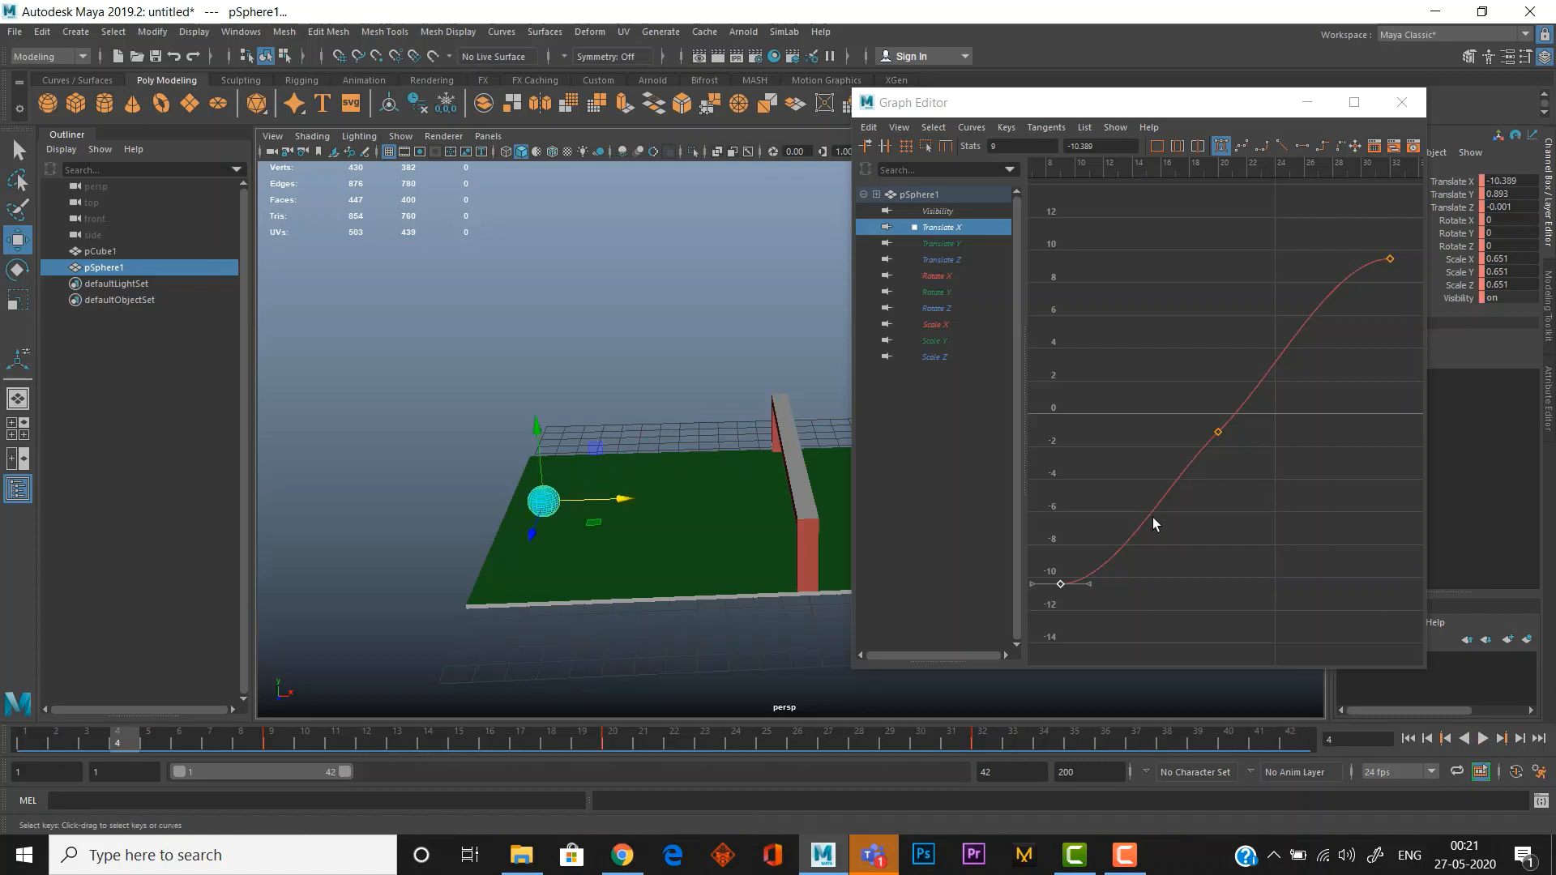
left_click(1241, 146)
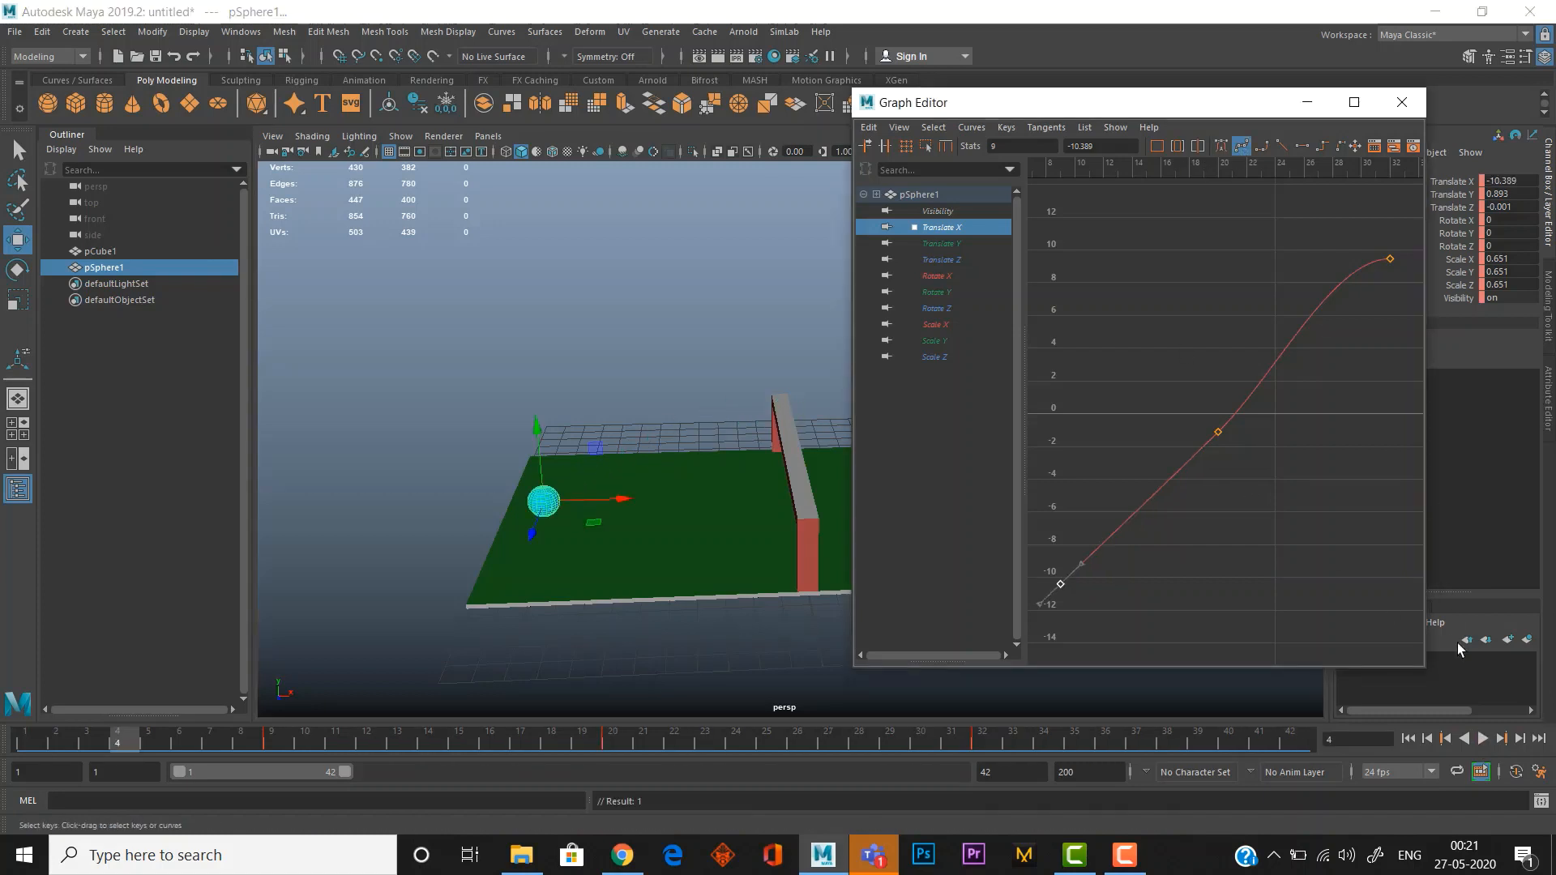
left_click(1483, 739)
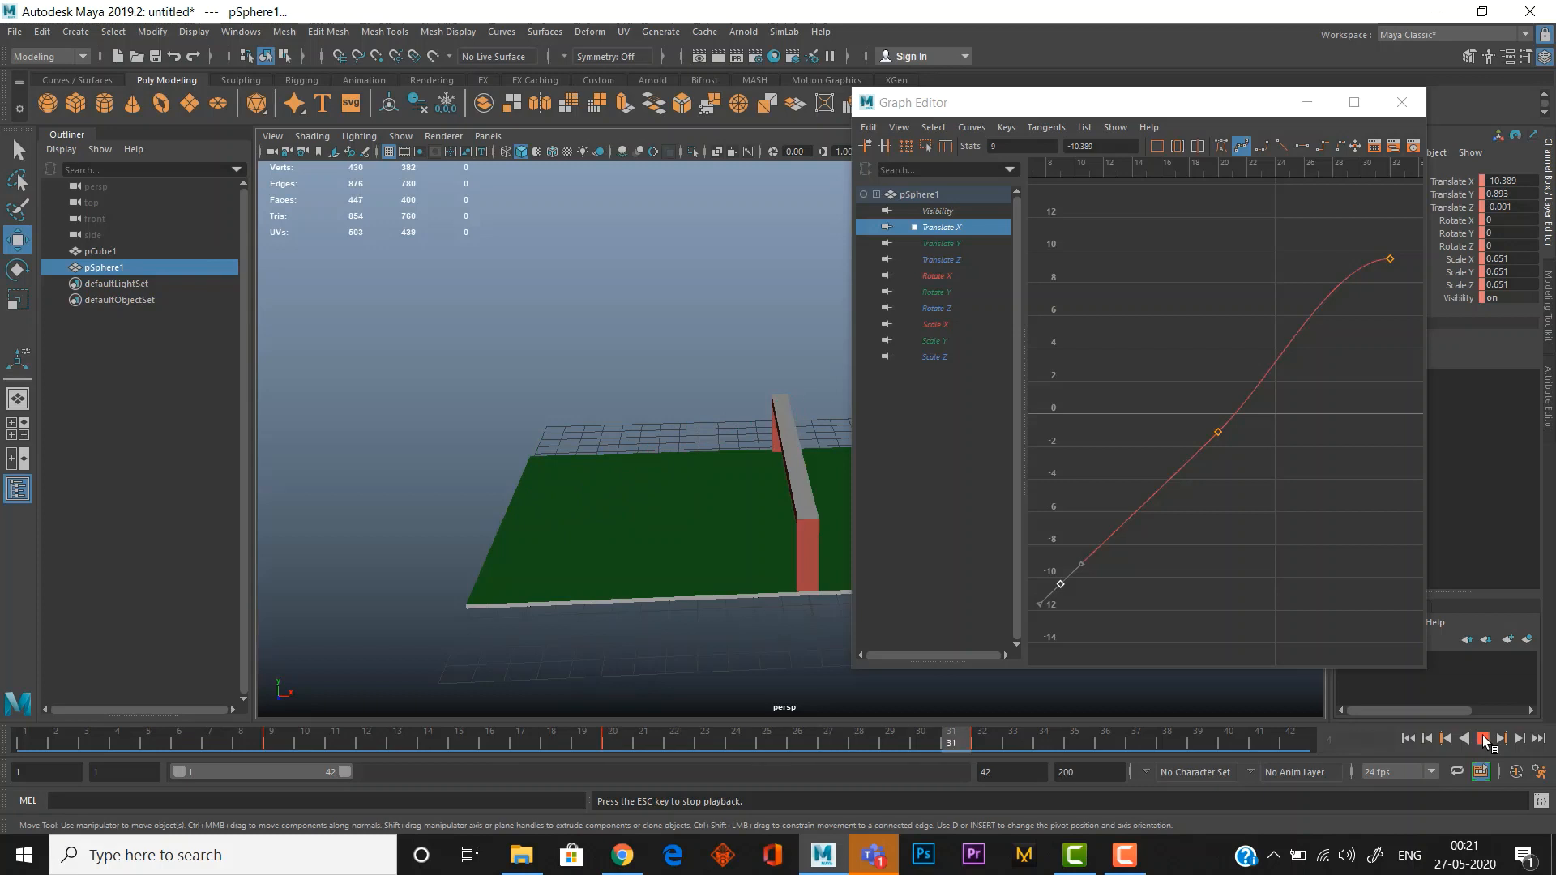
left_click(1484, 739)
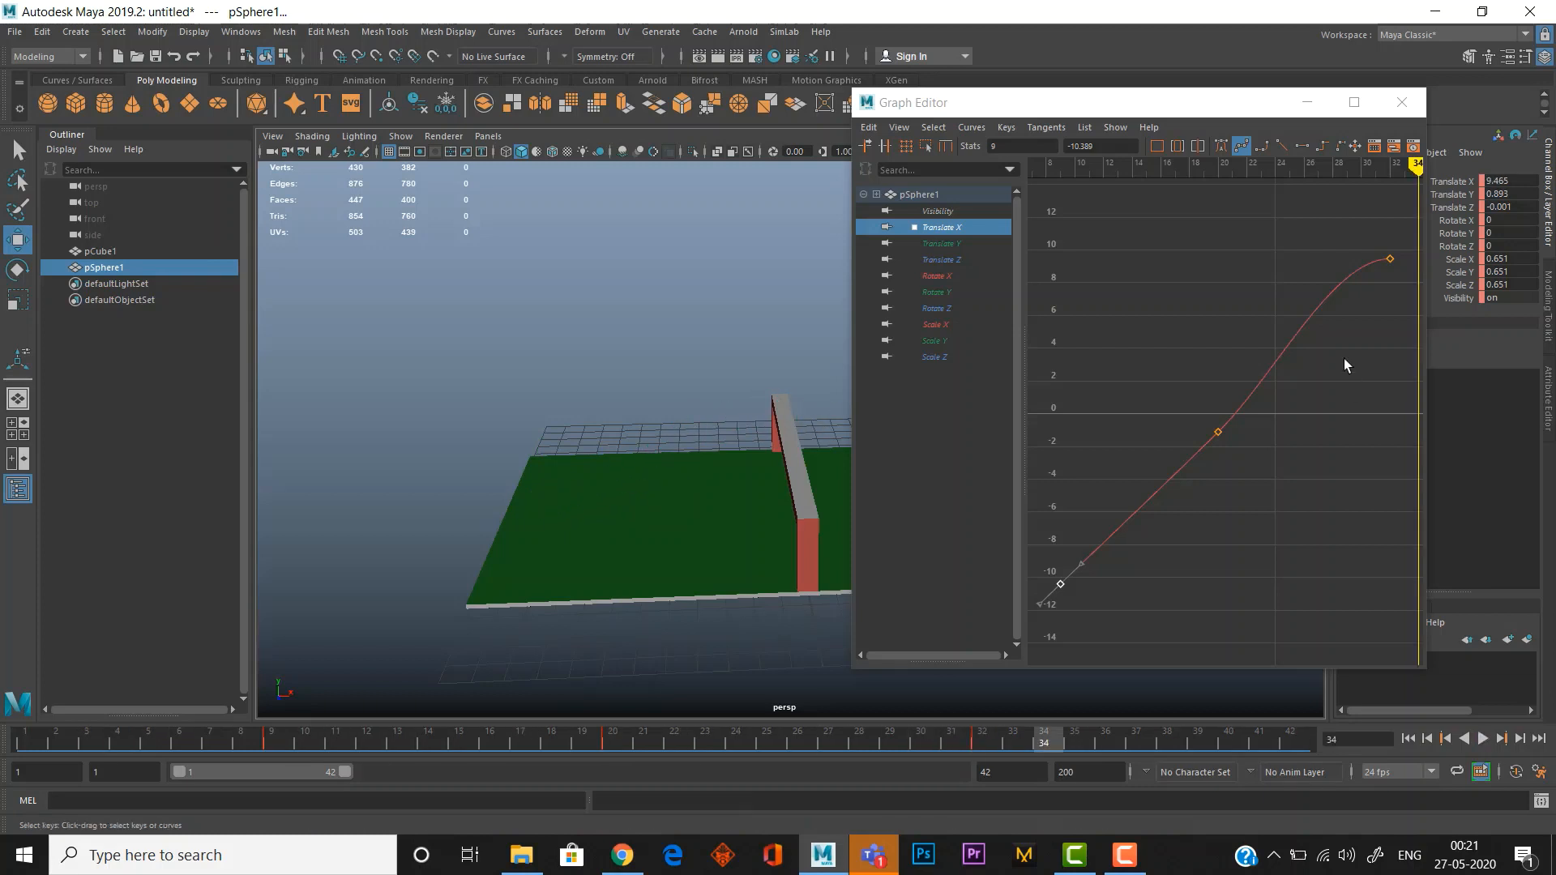
Step: Try Clamped and Linear tangents on the frame 9 Translate X key and play the animation with the linear one
left_click(1263, 148)
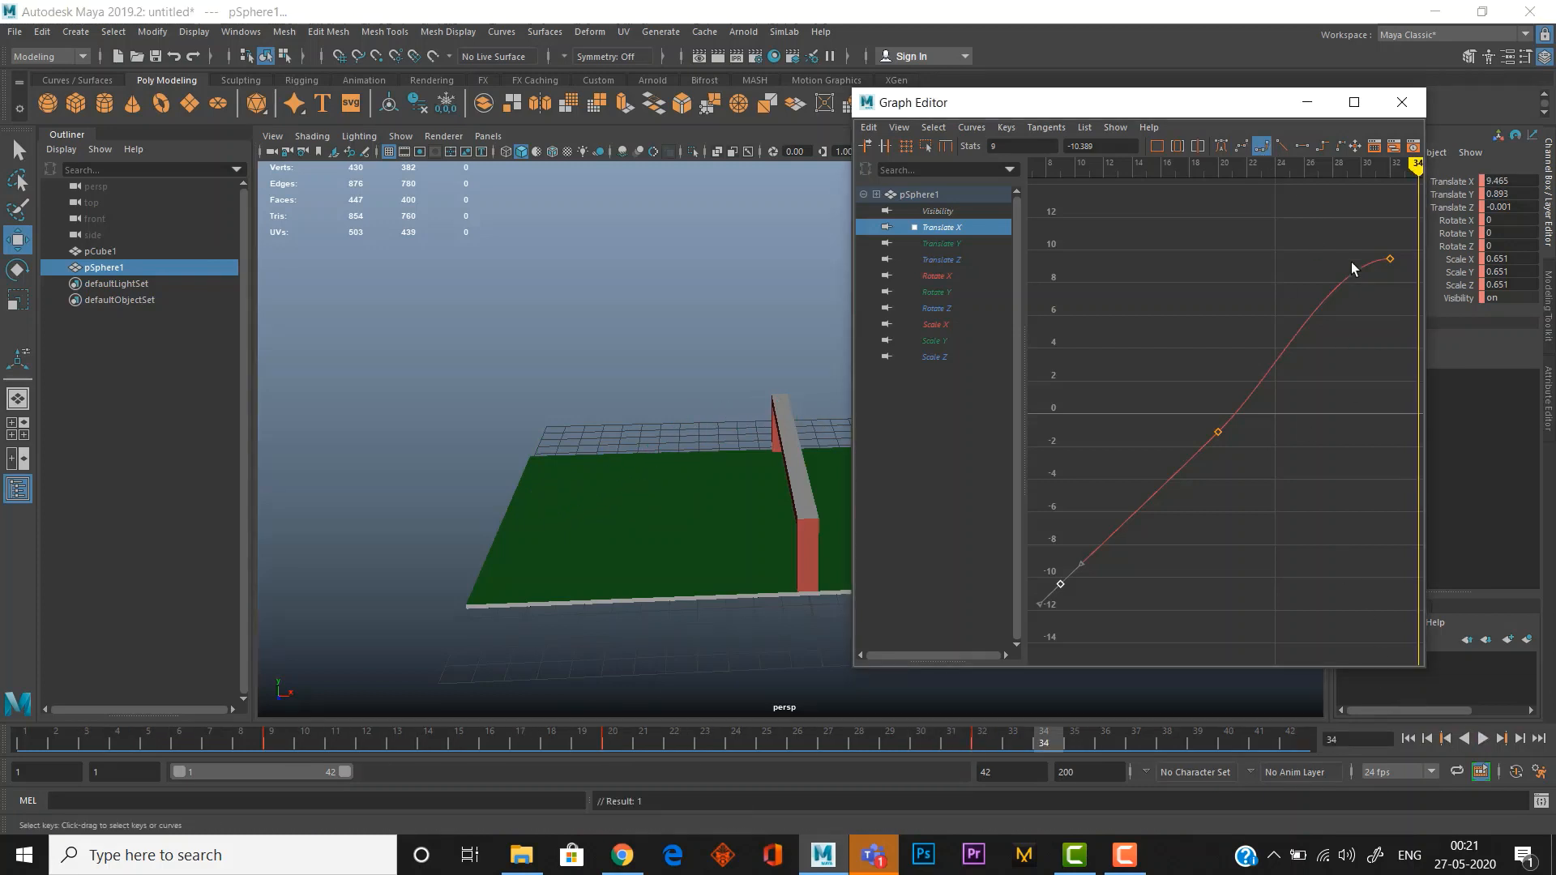
left_click(1284, 146)
left_click(1484, 738)
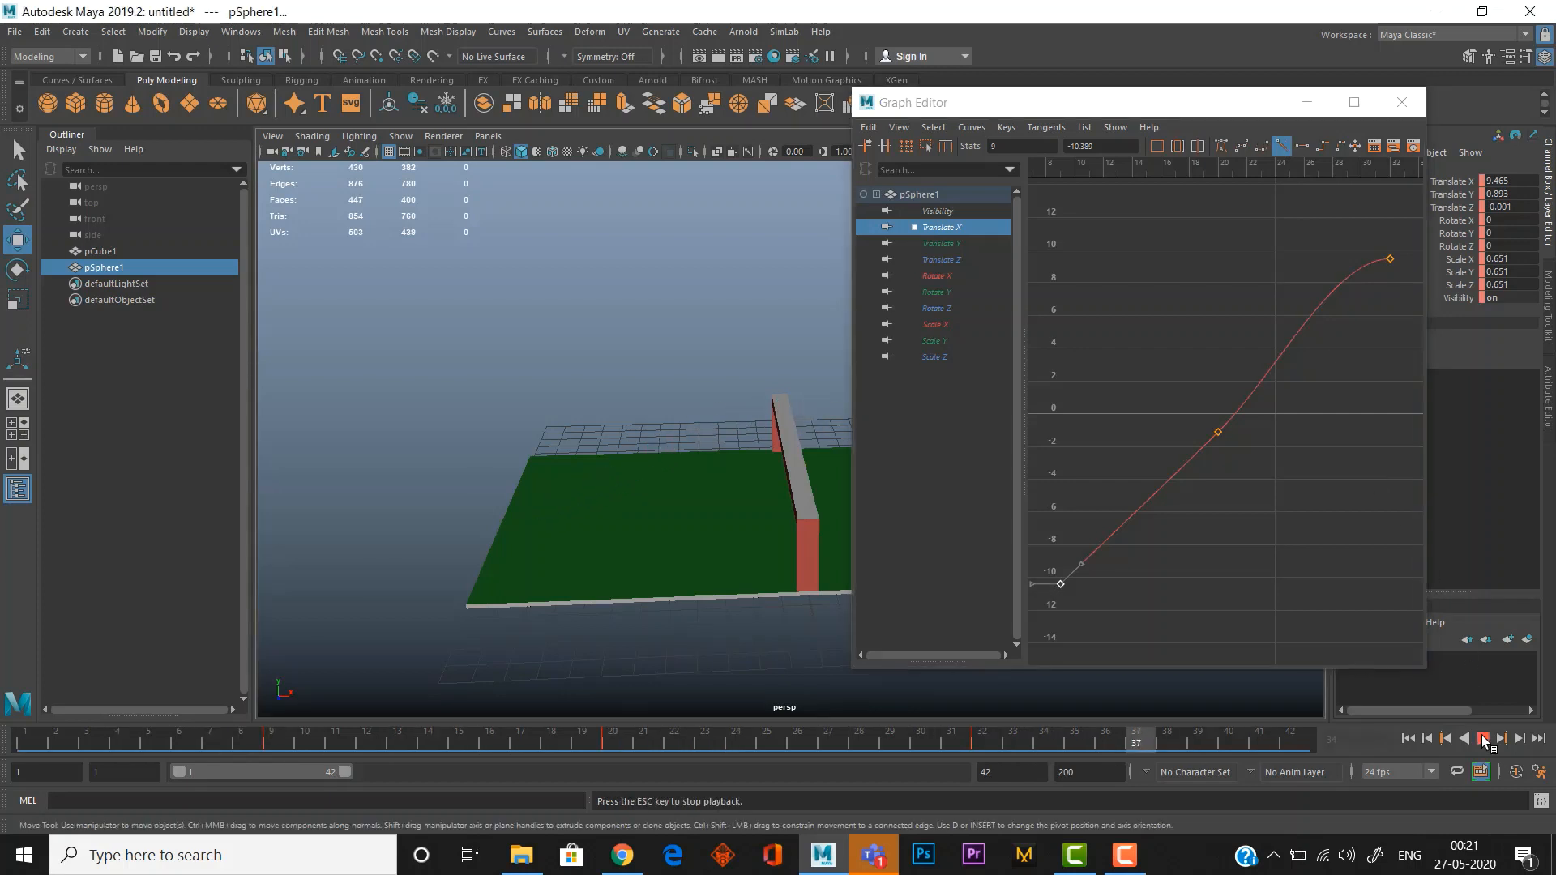
left_click(1483, 738)
Step: Undo all the tangent type and angle tests on the frame 9 key, back to its original flat Auto tangent
key("ctrl+z")
key("ctrl+z")
key("ctrl+z")
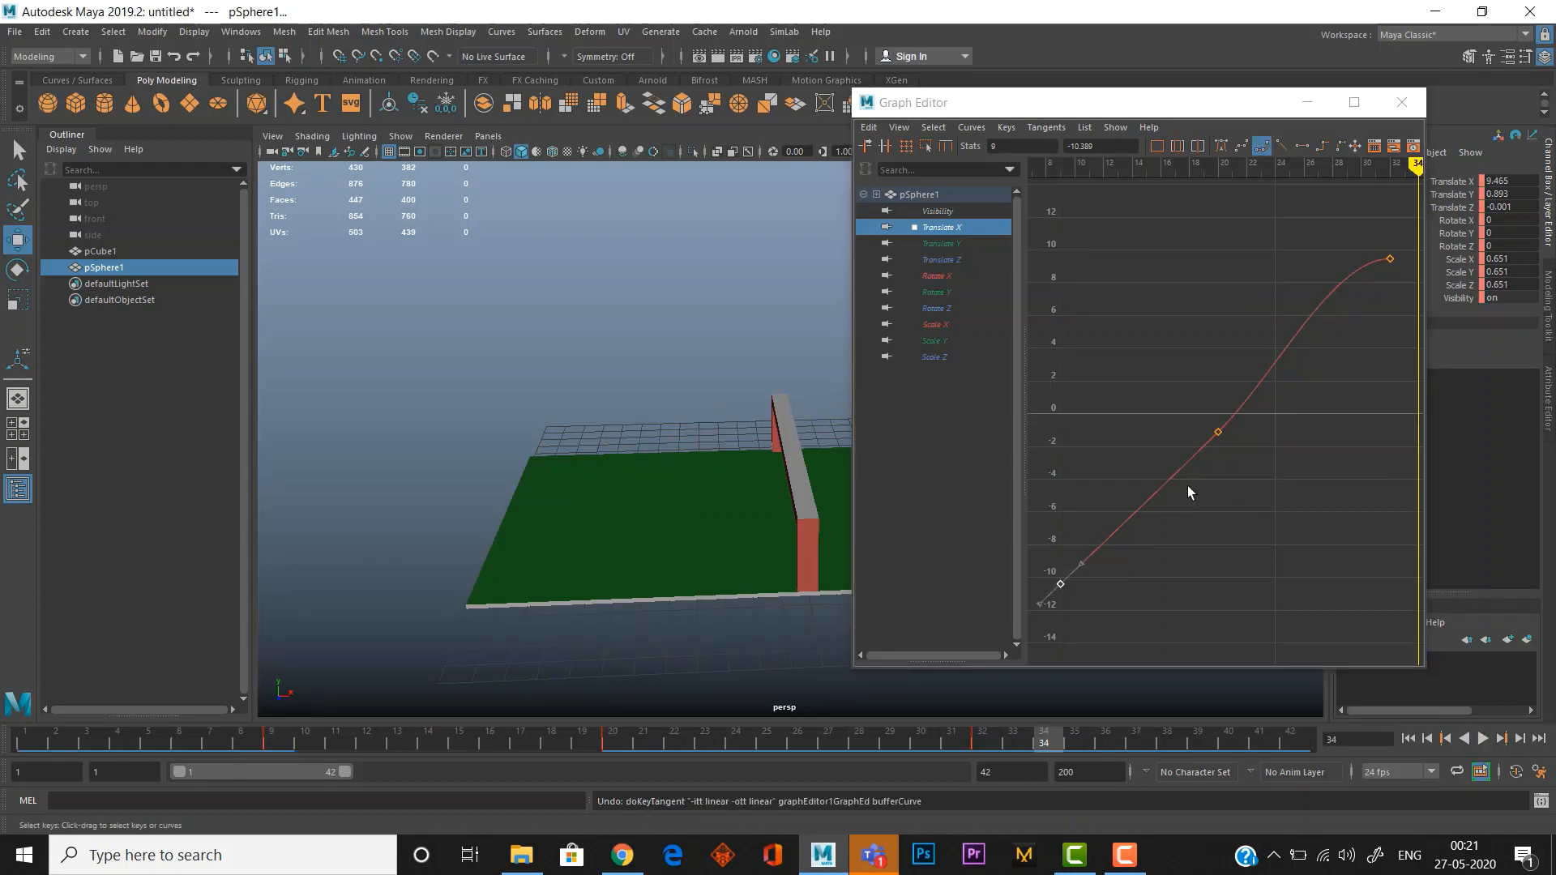
key("ctrl+z")
key("ctrl+z")
key("ctrl+z")
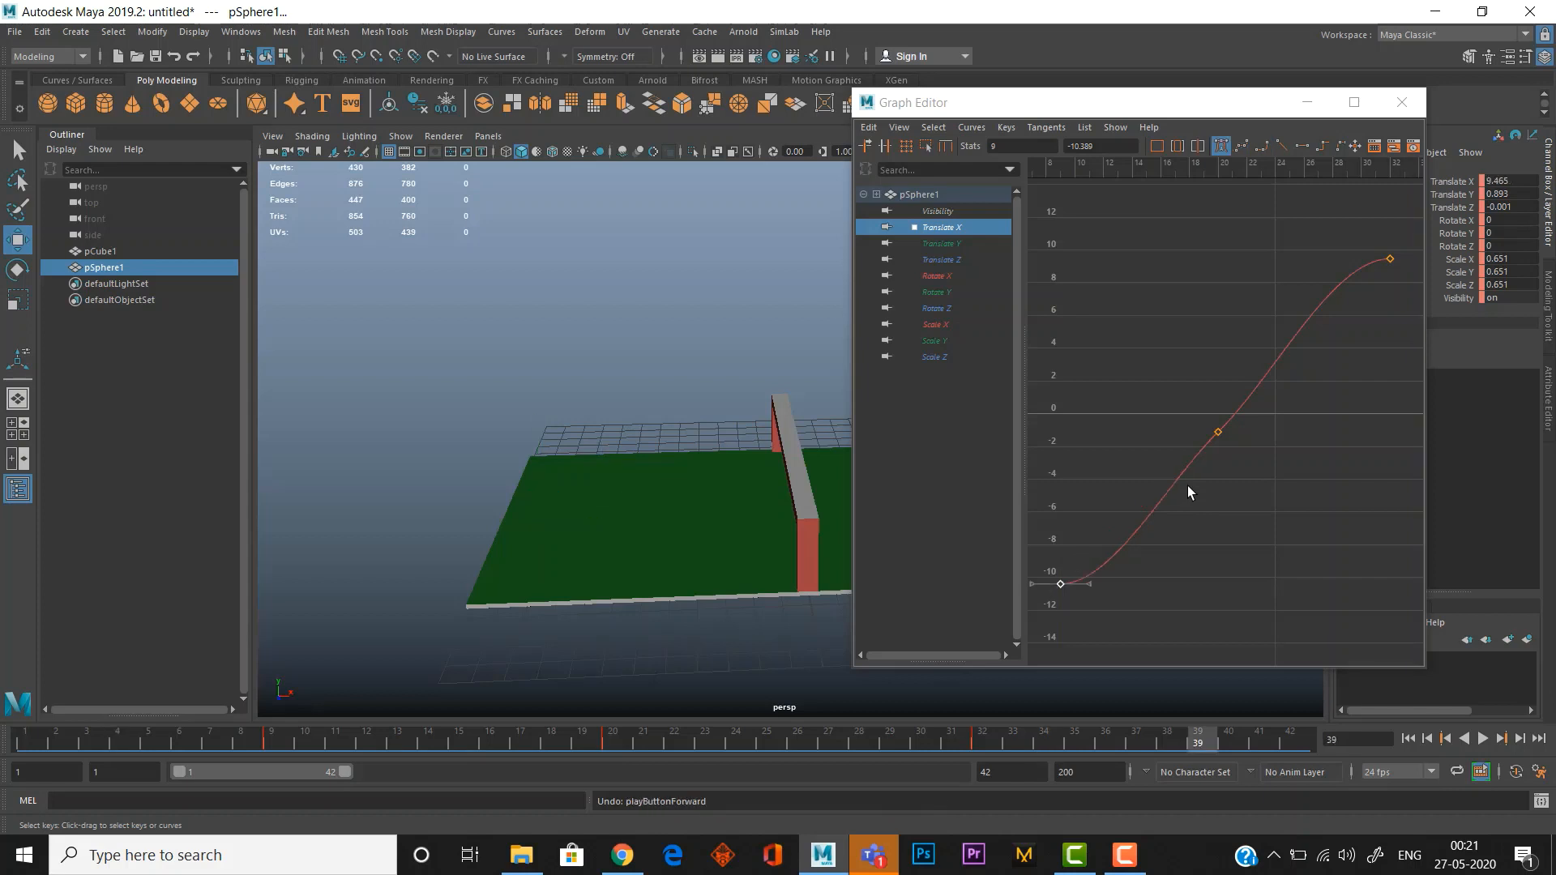
key("ctrl+z")
key("ctrl+z")
key("ctrl+z")
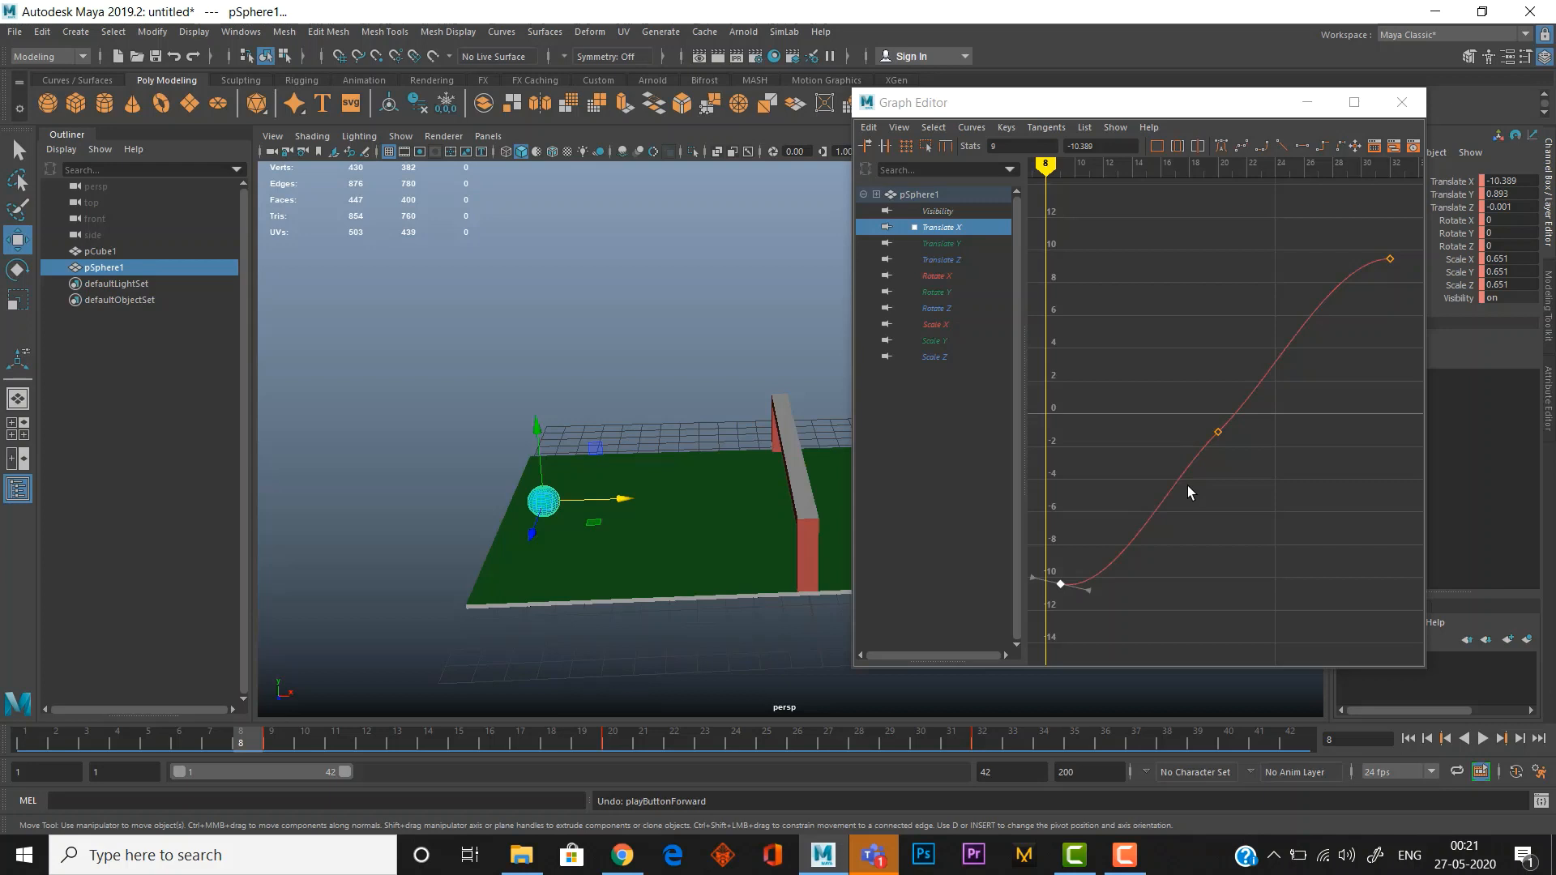
key("ctrl+z")
key("ctrl+z")
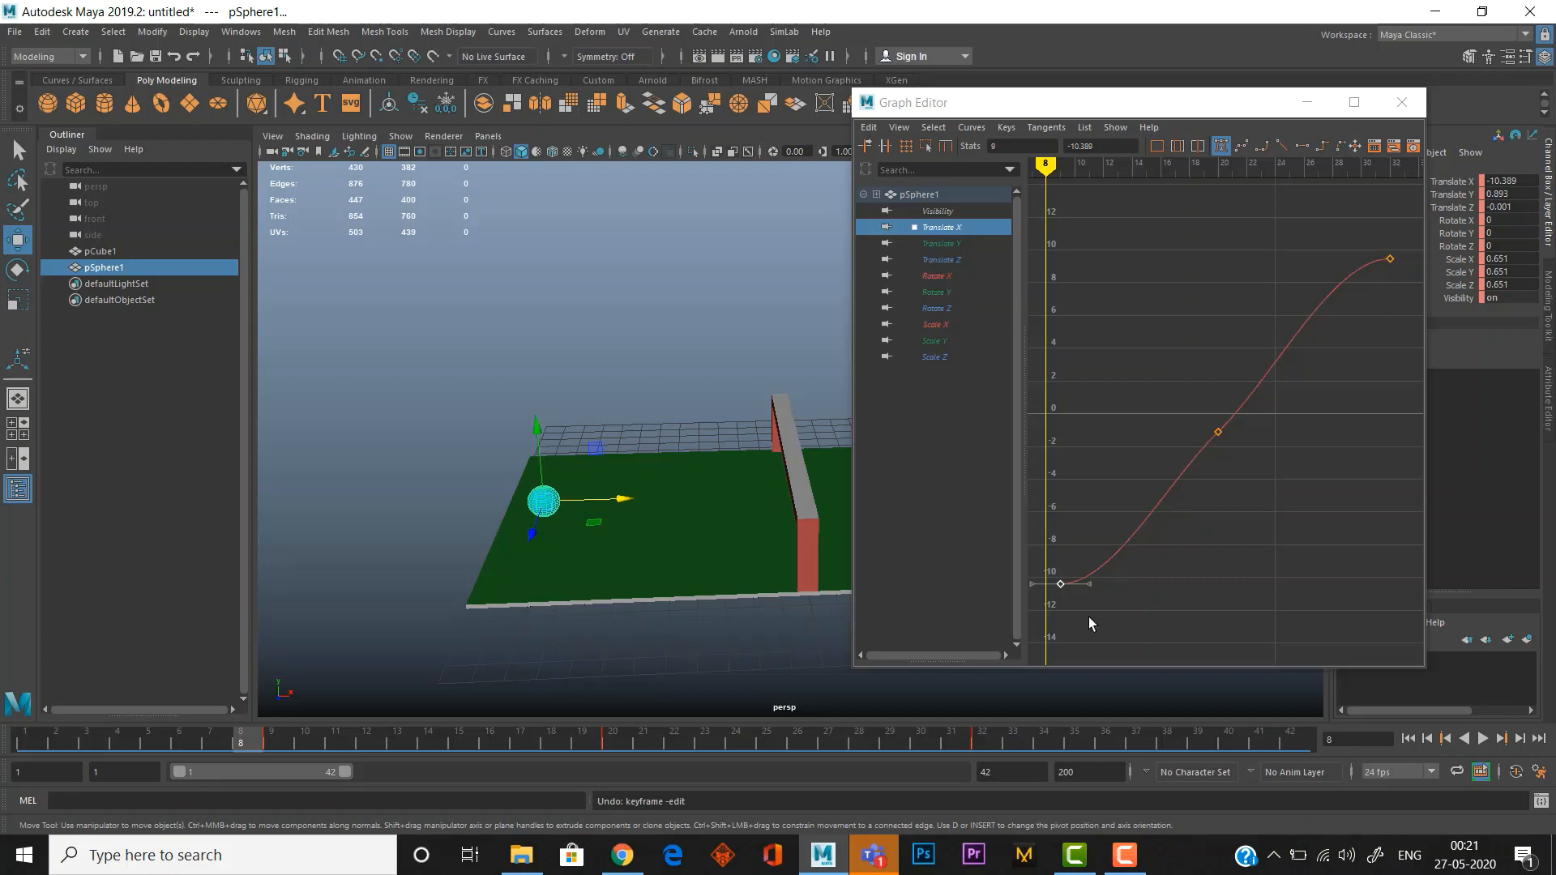
Step: Try moving the first Translate X key to frame 14 and deleting it, and undo both changes
left_click_drag(1061, 585, 1132, 576)
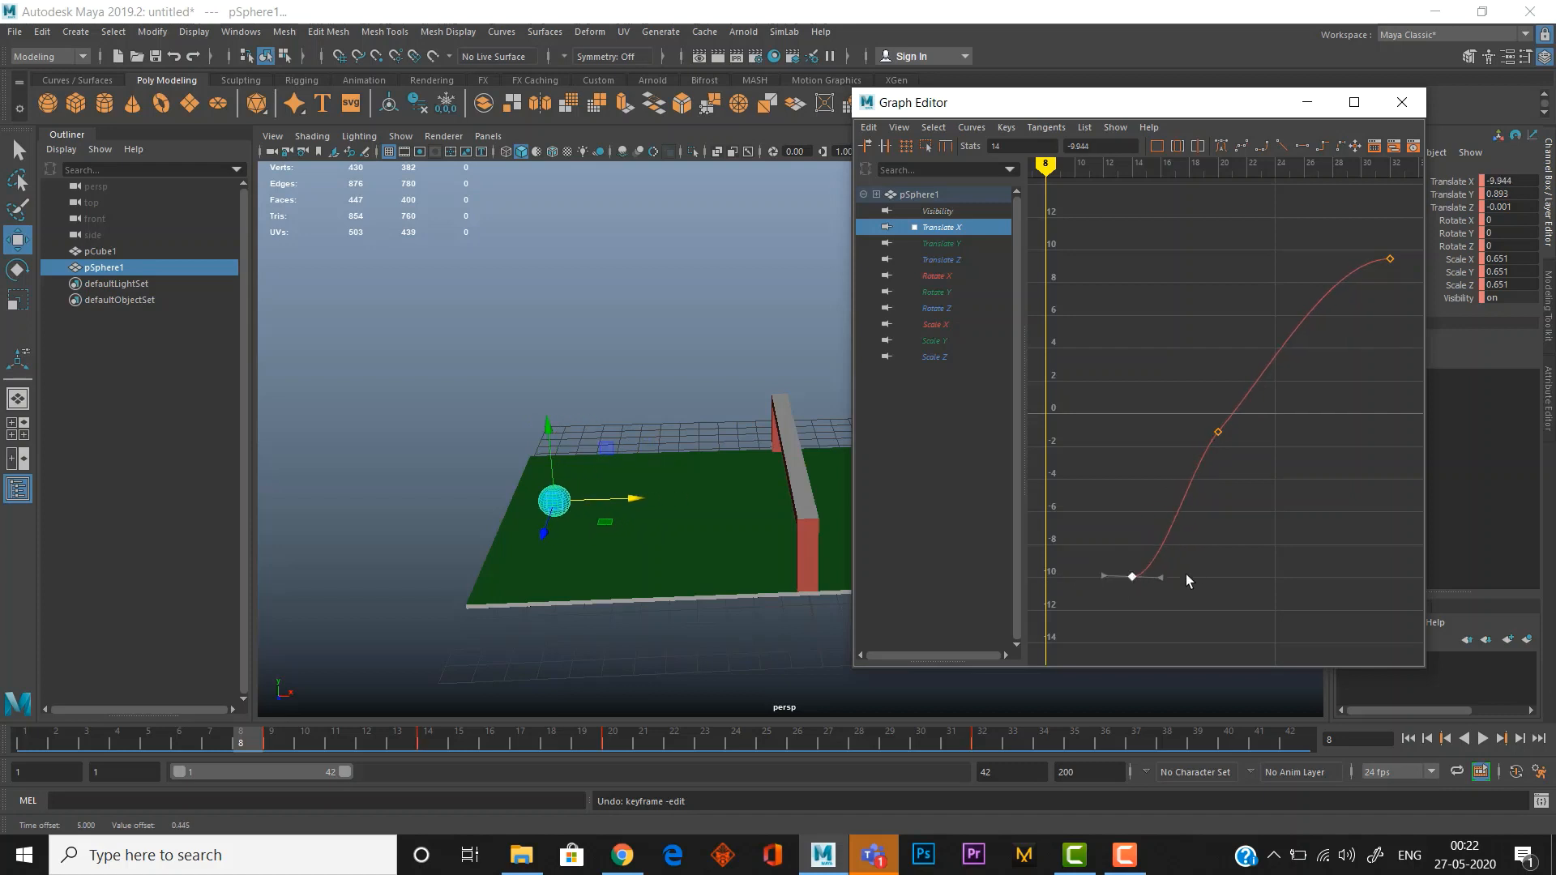
key("Delete")
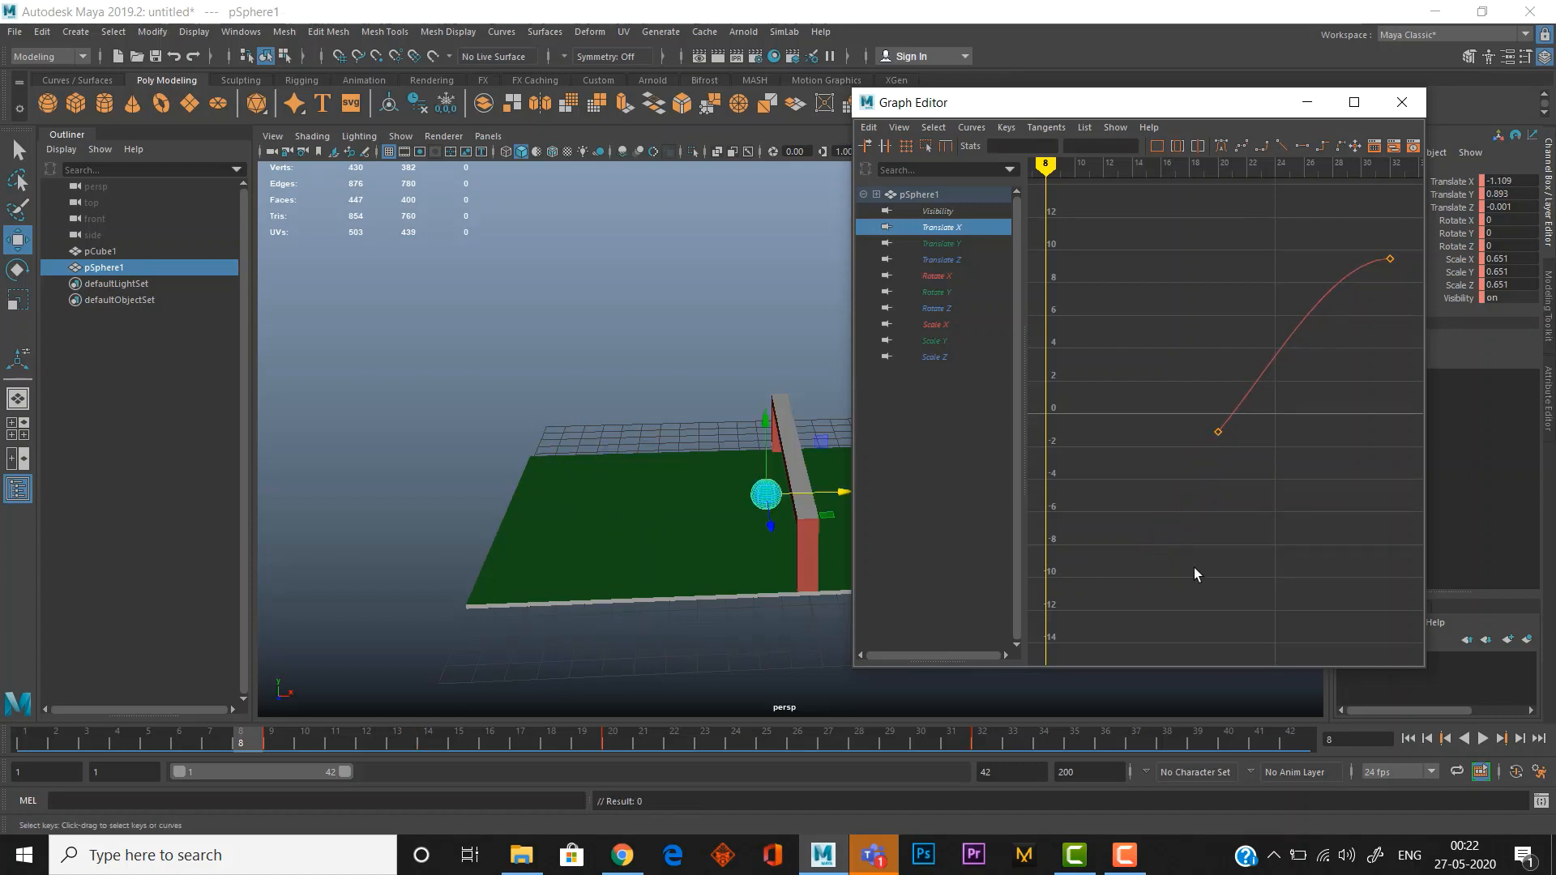
key("ctrl+z")
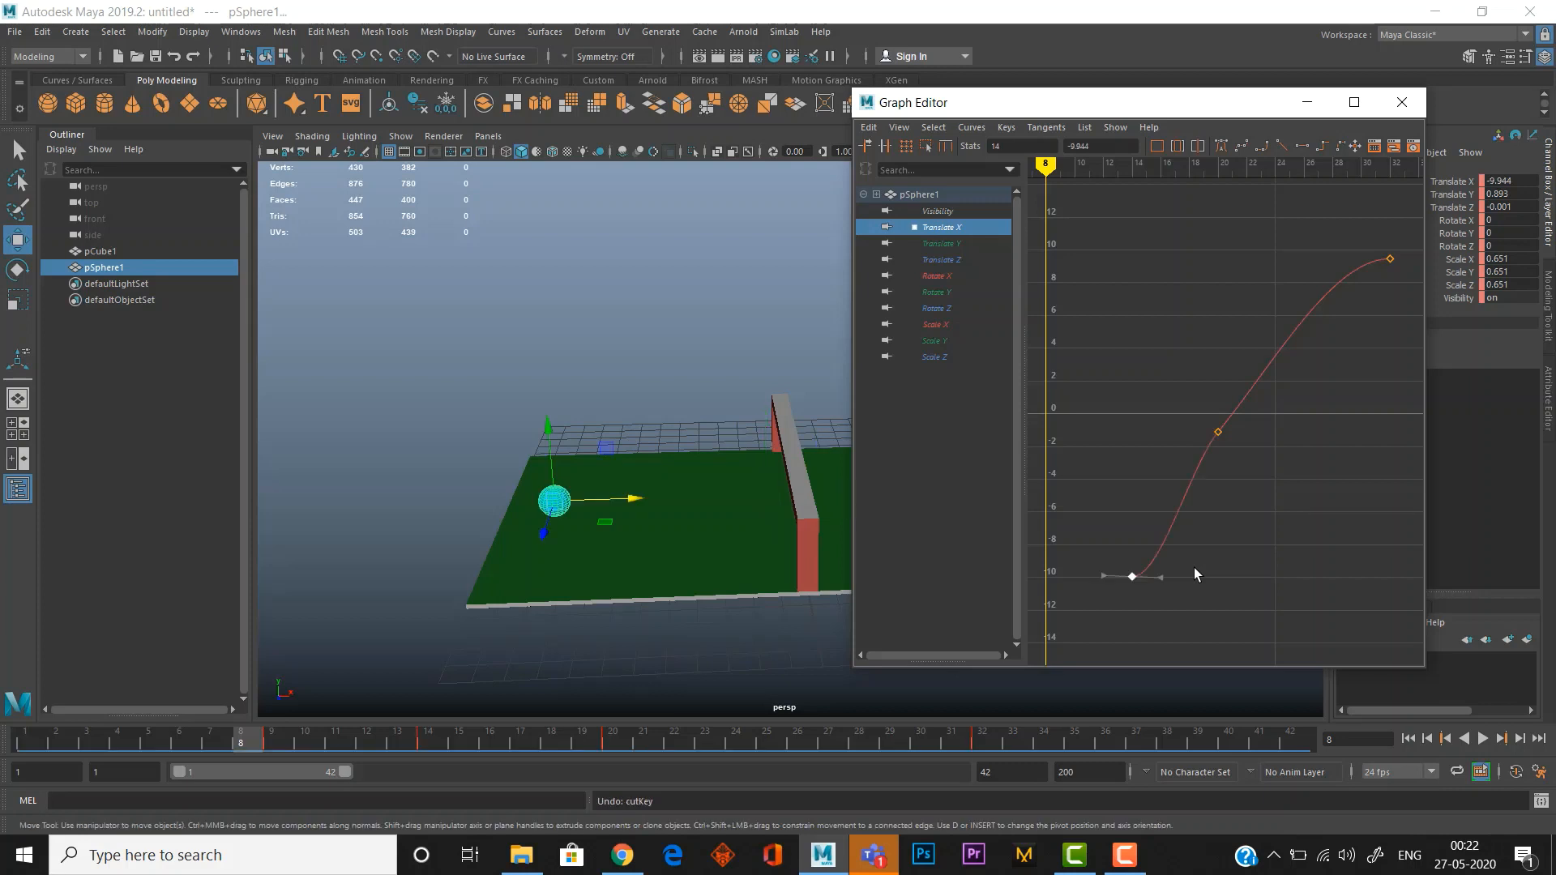
key("ctrl+z")
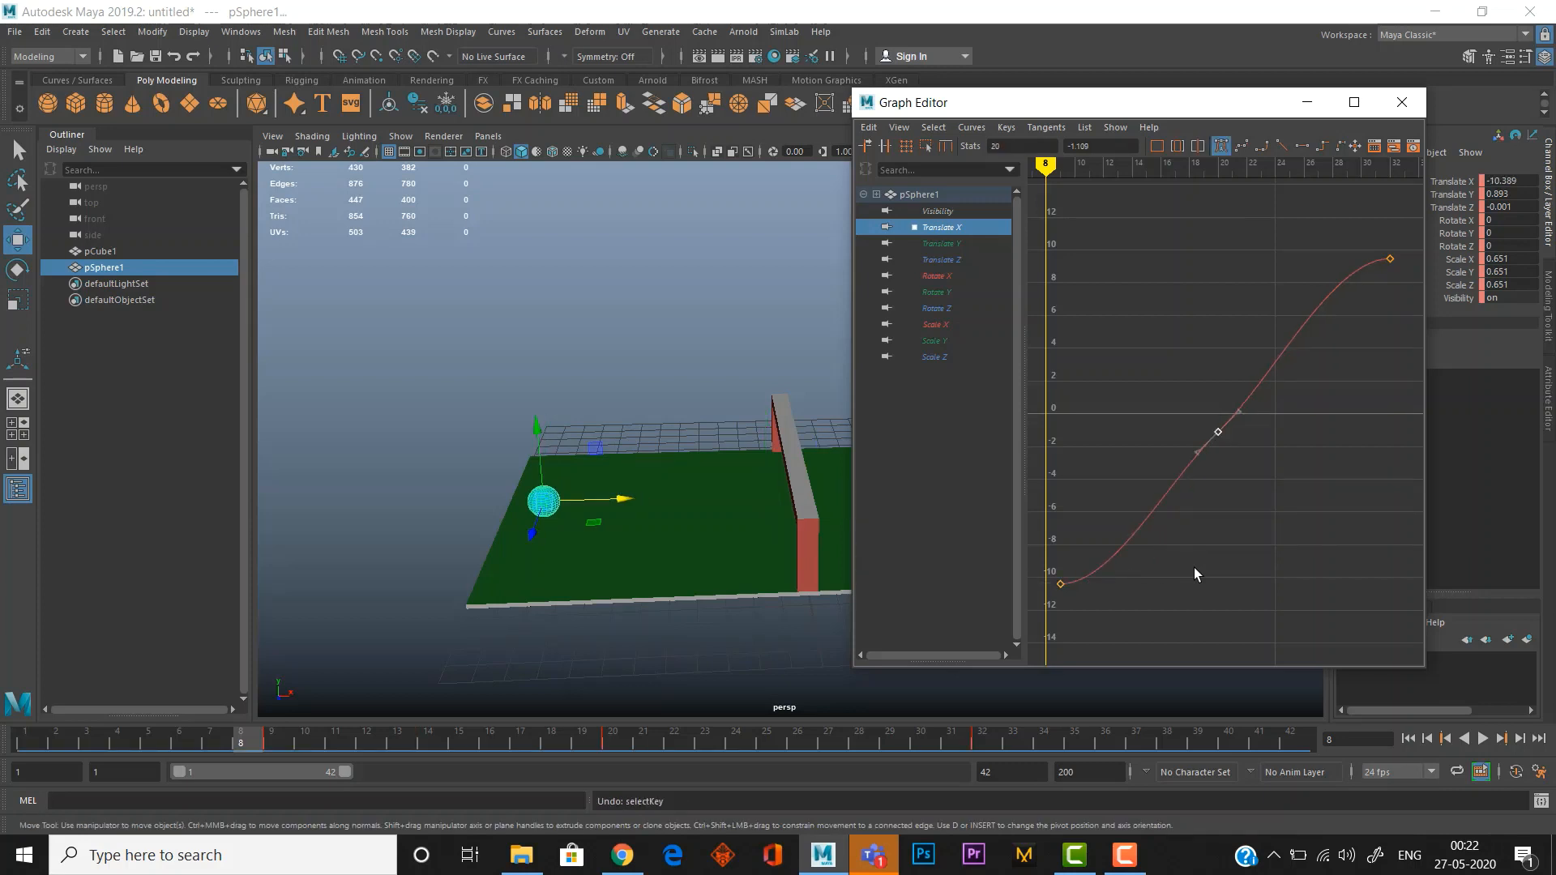
Step: Minimize the Graph Editor and, with auto keyframing on, move the ball slightly farther along X at frame 36 and key it
left_click(1304, 100)
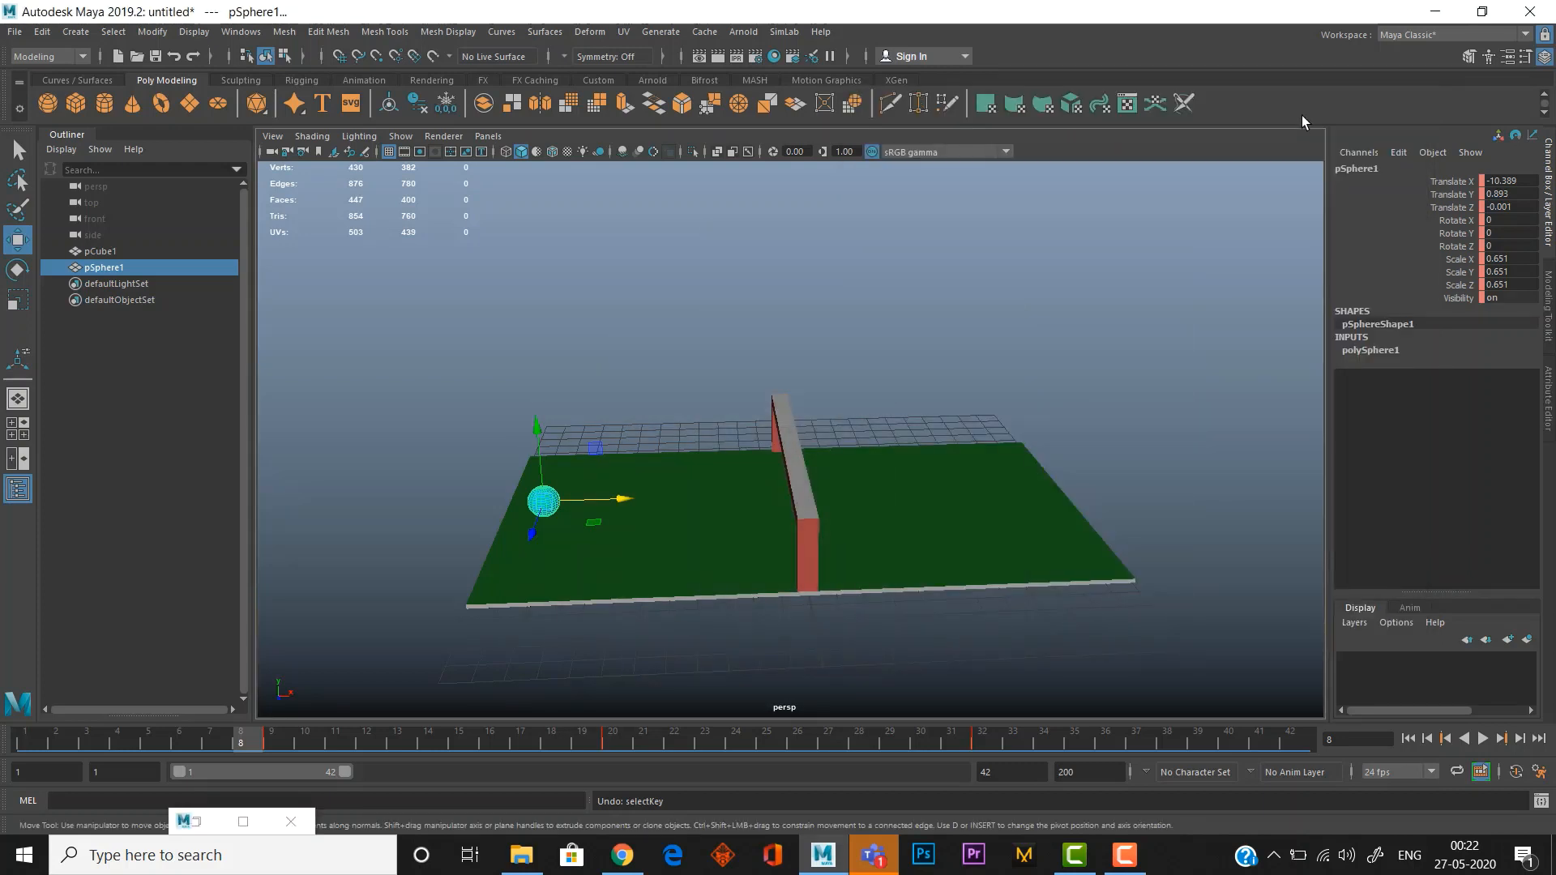
left_click(1516, 773)
left_click(1099, 744)
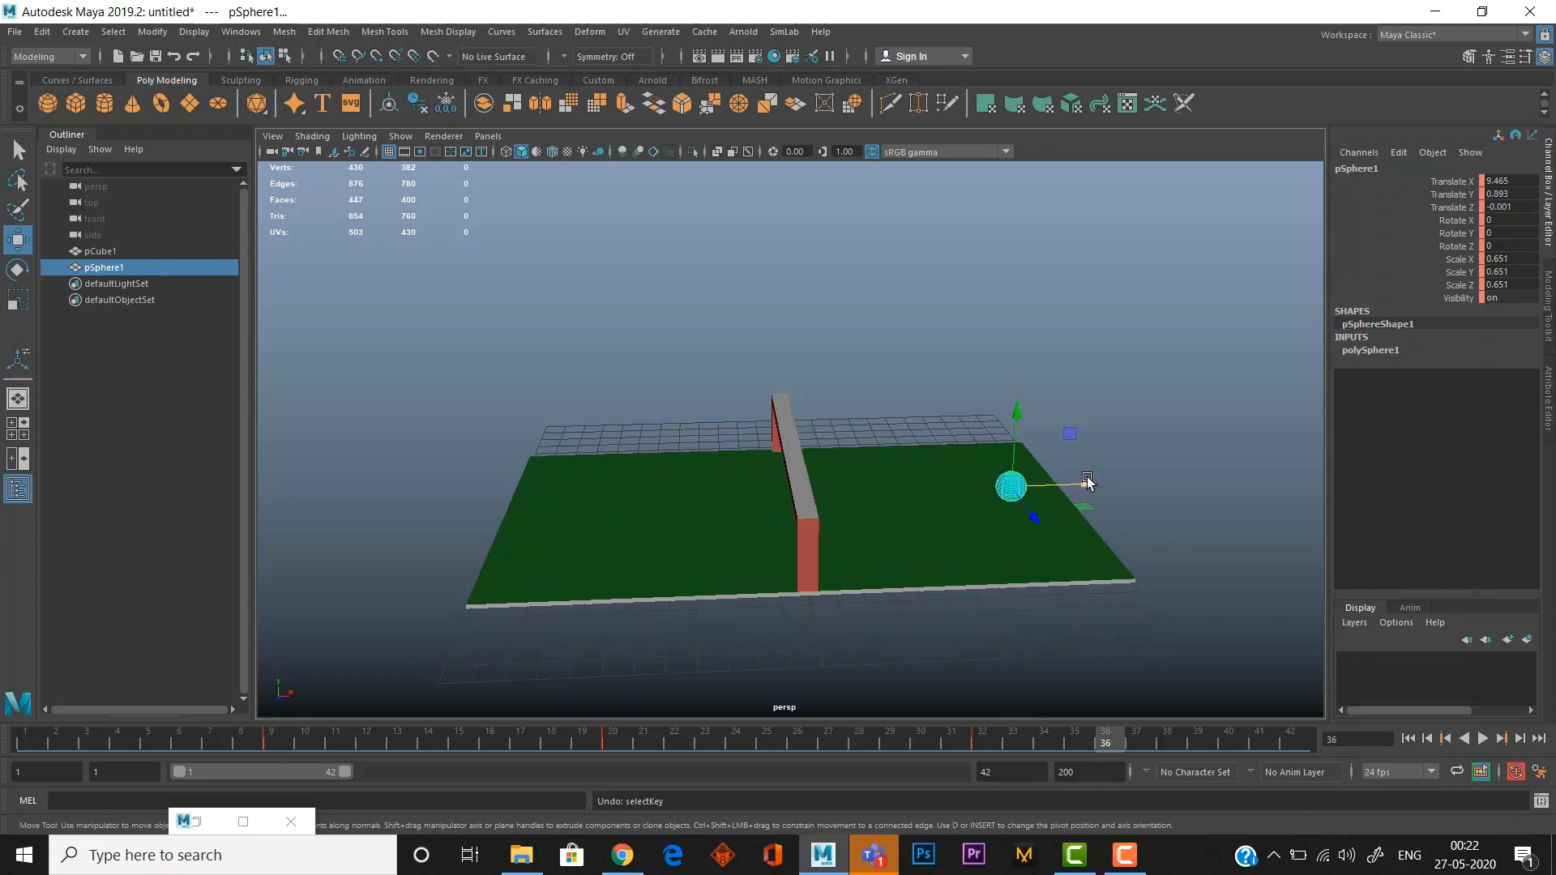
left_click_drag(1087, 483, 1106, 483)
key("s")
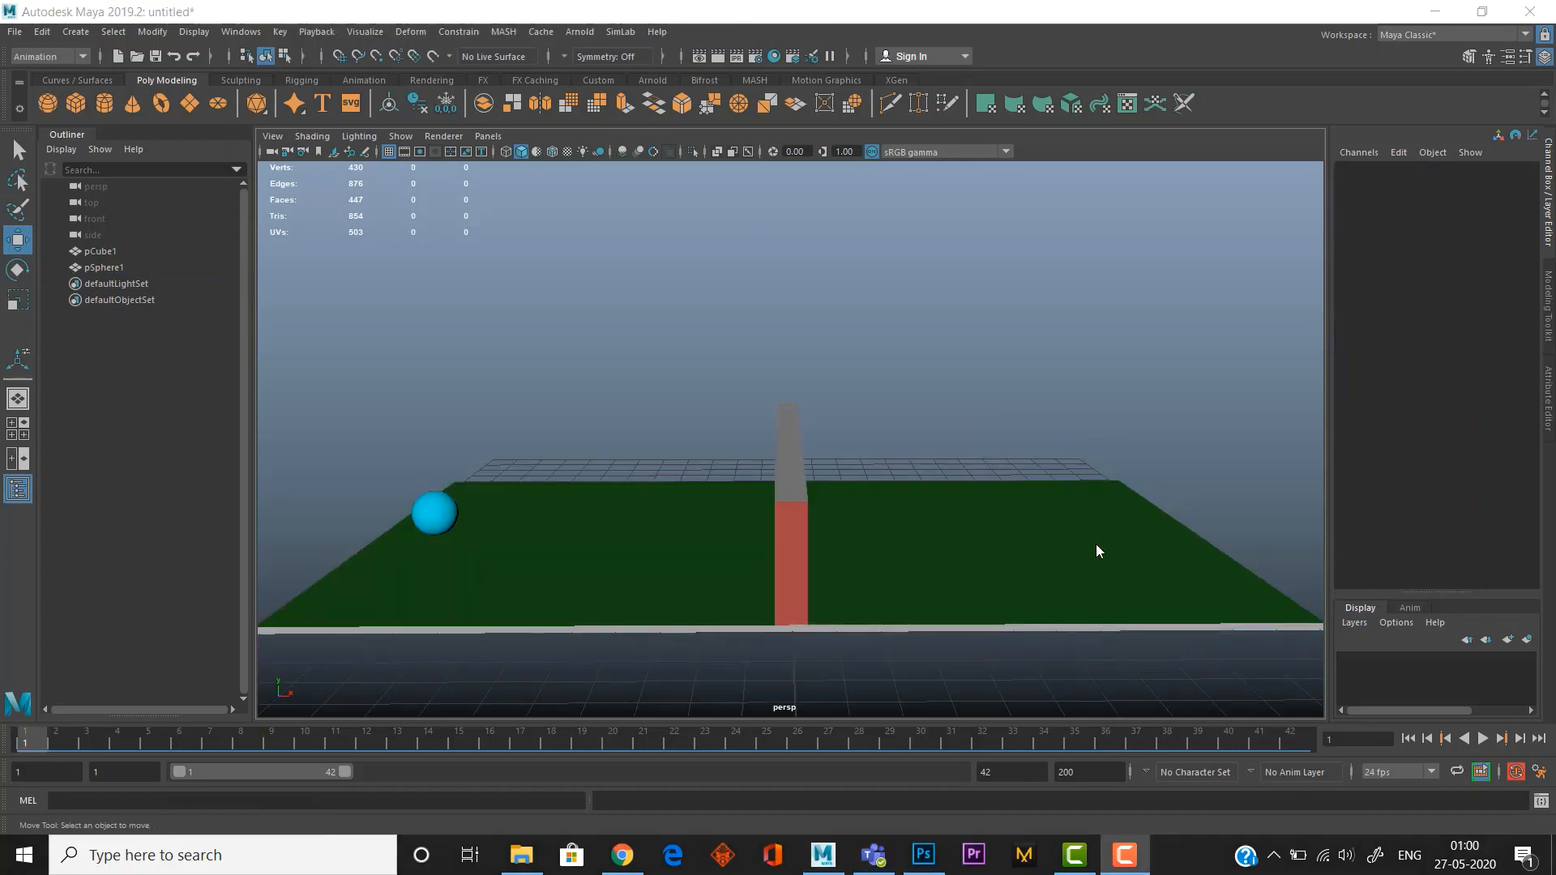
Step: Play the ball's flight over the net from frame 1
left_click(1482, 738)
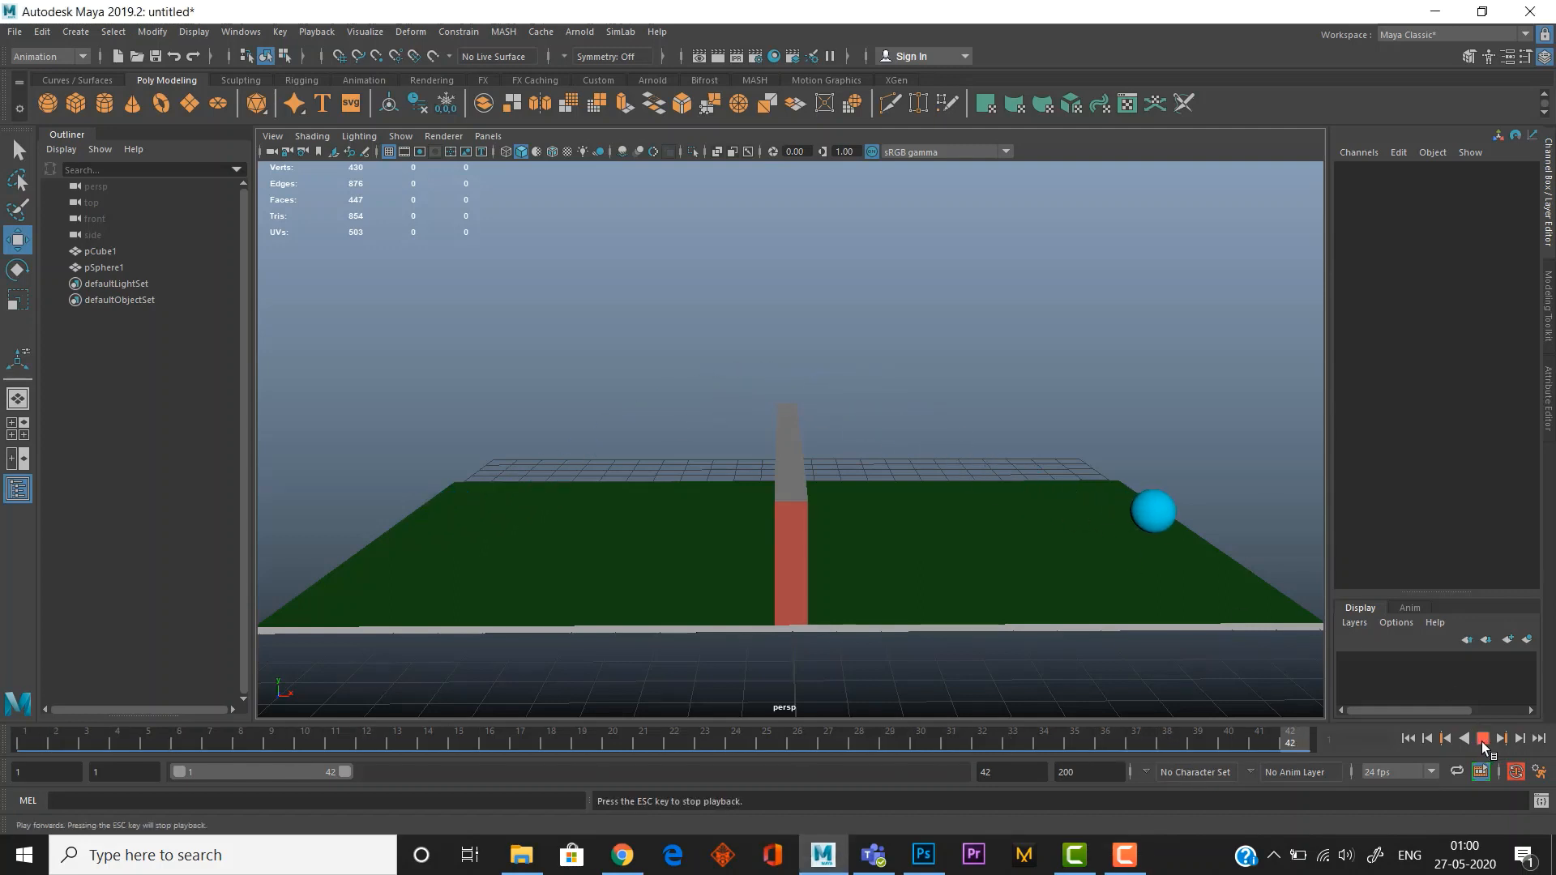